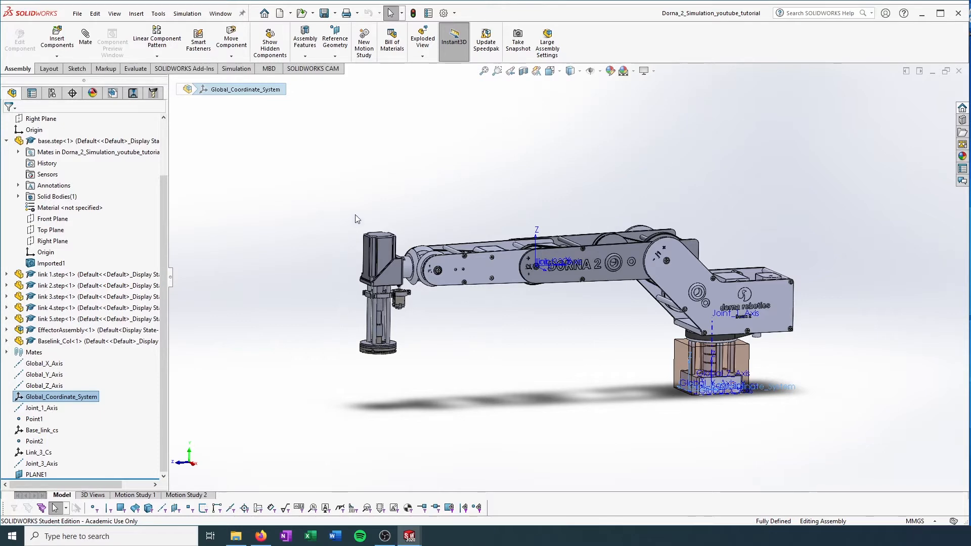
{"action": "left_click", "coordinate": [46, 363]}
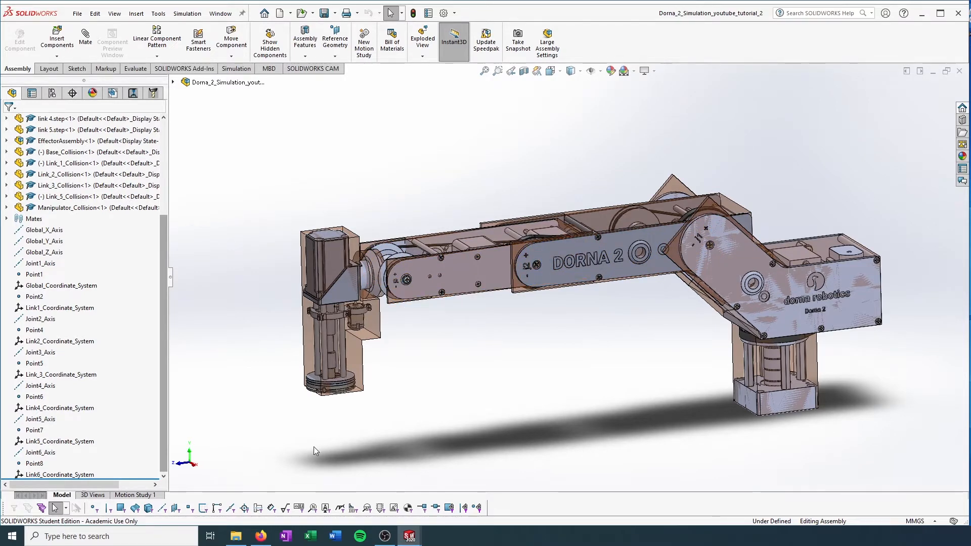
Step: Switch to Firefox and view the v1.6.0 (SW 2020) release on the SolidWorks to URDF Exporter's installer download page
{"action": "left_click", "coordinate": [261, 535]}
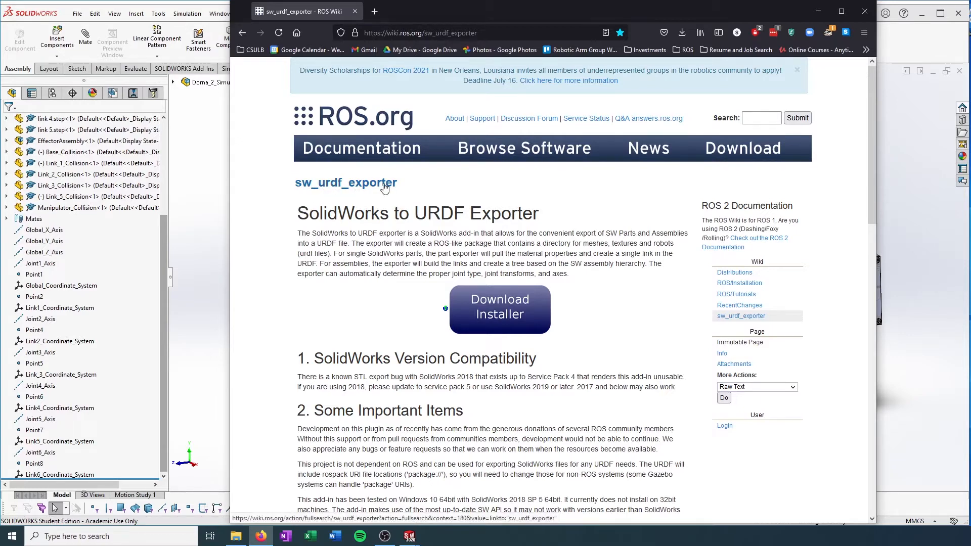
{"action": "left_click", "coordinate": [498, 312]}
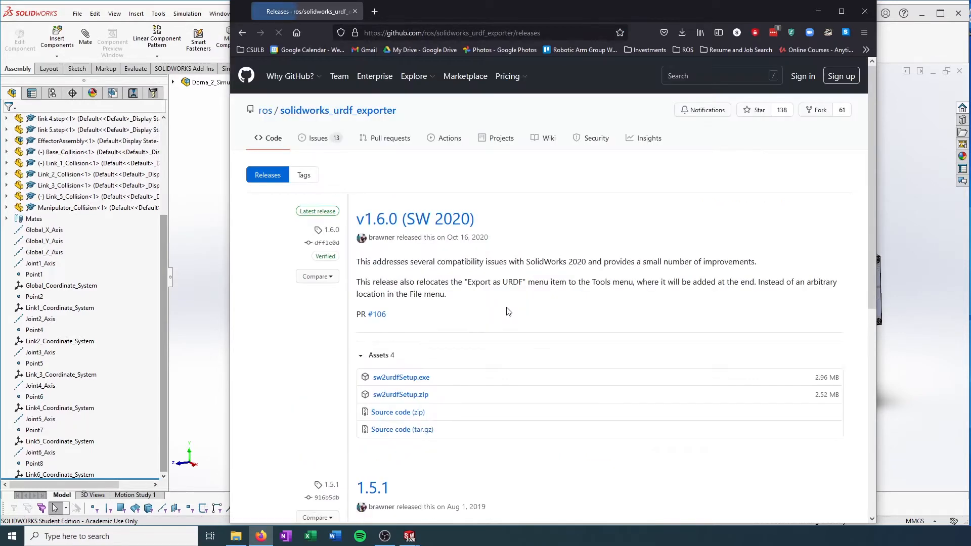
{"action": "scroll", "coordinate": [392, 223], "scroll_direction": "down", "scroll_amount": 1}
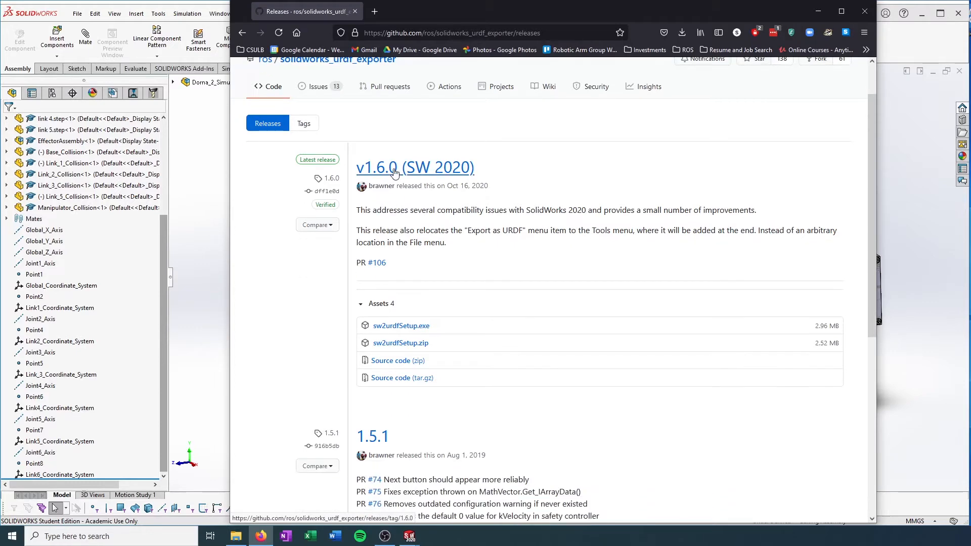
{"action": "left_click", "coordinate": [818, 12]}
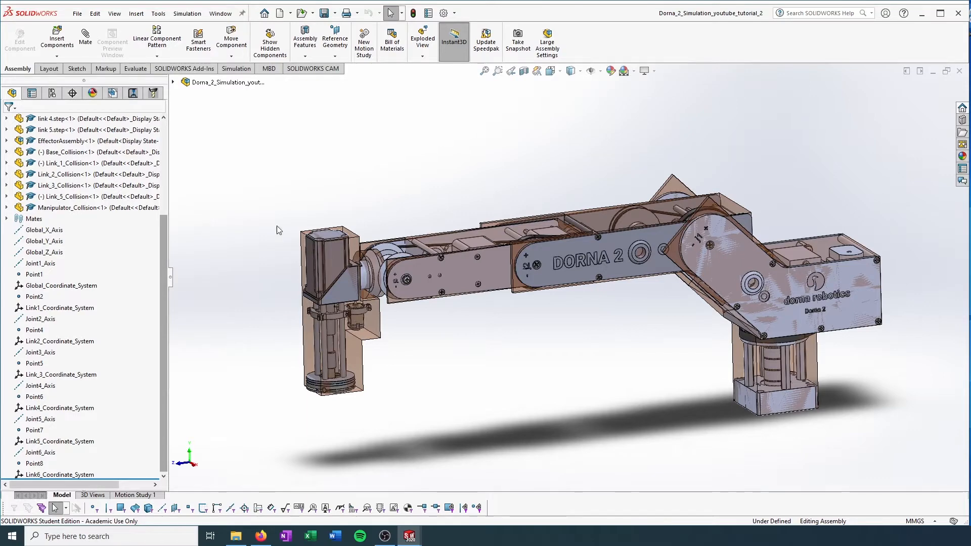
Step: Return to Firefox and open the sw_urdf_exporter wiki's tutorials page in a second tab
{"action": "left_click", "coordinate": [261, 535]}
{"action": "scroll", "coordinate": [458, 273], "scroll_direction": "up", "scroll_amount": 2}
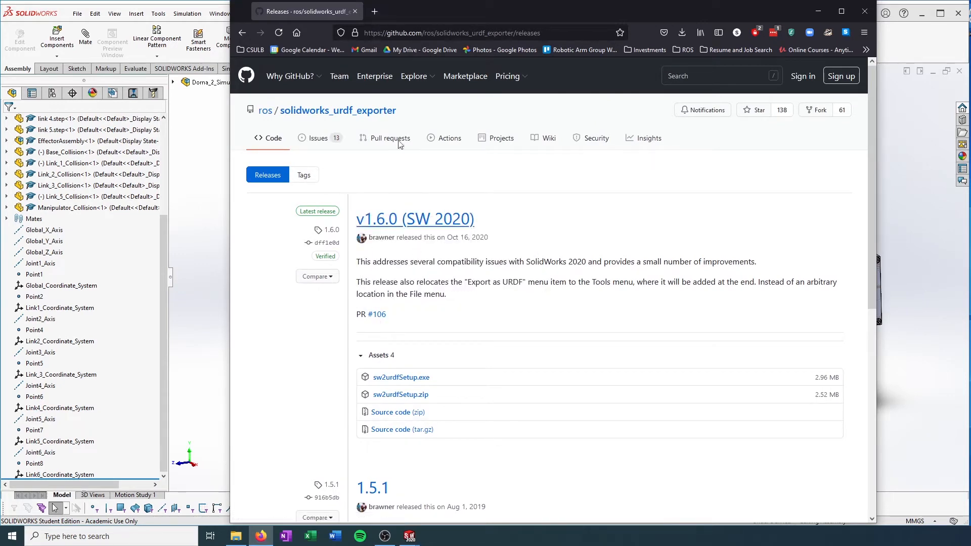
{"action": "left_click", "coordinate": [375, 11]}
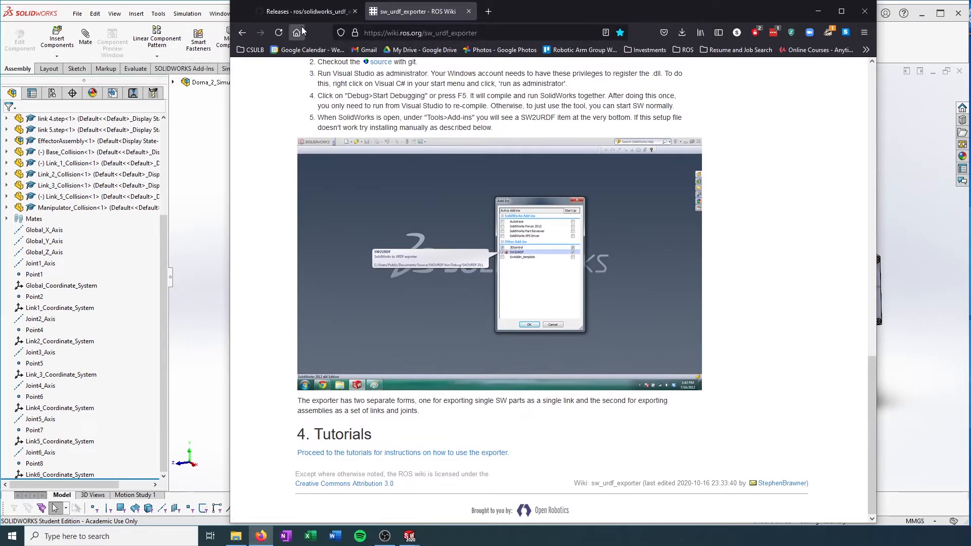
{"action": "left_click", "coordinate": [306, 11]}
{"action": "left_click", "coordinate": [417, 11]}
{"action": "scroll", "coordinate": [424, 195], "scroll_direction": "up", "scroll_amount": 4}
{"action": "scroll", "coordinate": [423, 195], "scroll_direction": "up", "scroll_amount": 10}
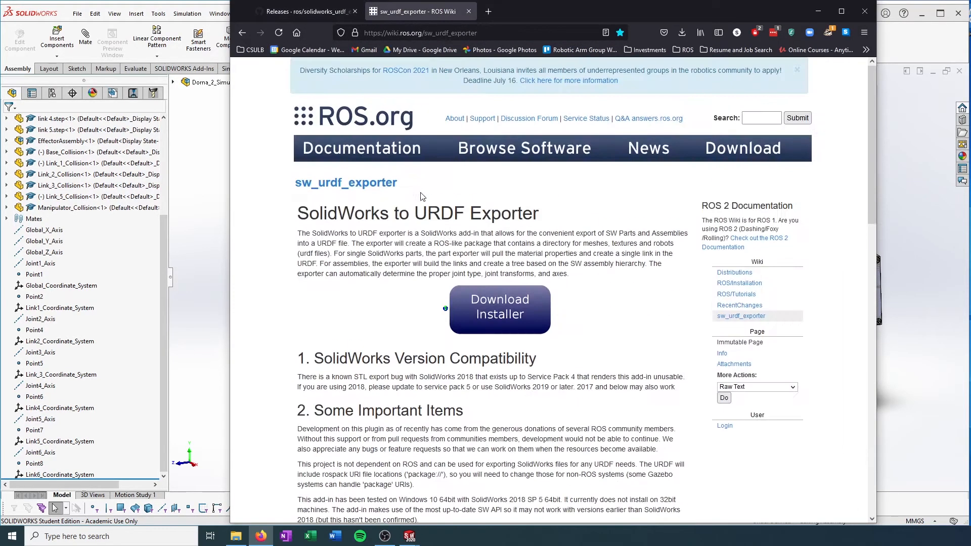
{"action": "scroll", "coordinate": [485, 311], "scroll_direction": "down", "scroll_amount": 15}
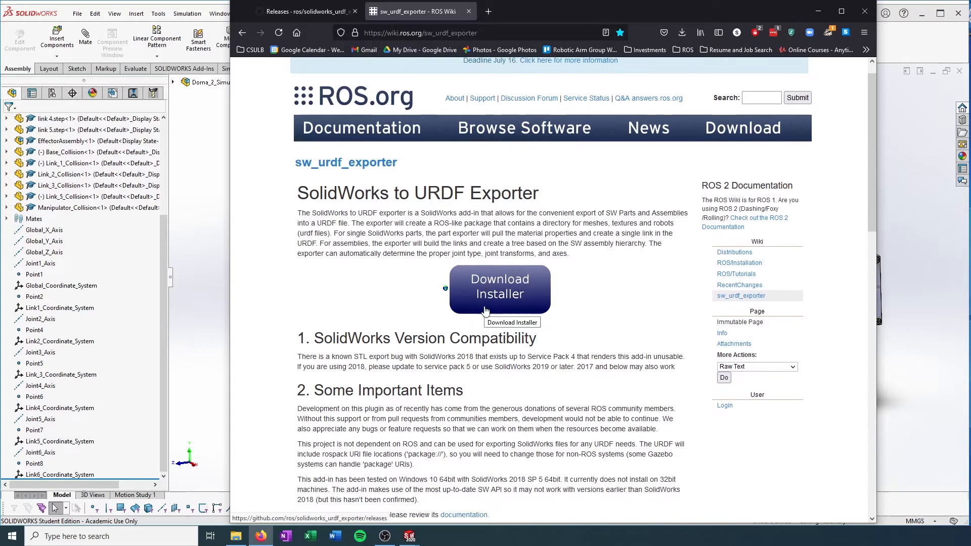
{"action": "left_click", "coordinate": [352, 453]}
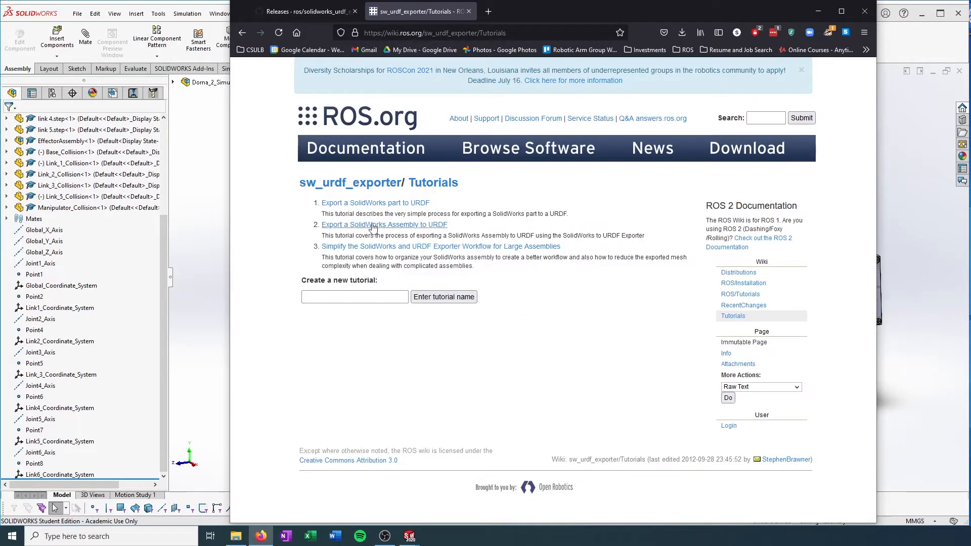
{"action": "left_click_drag", "start_coordinate": [300, 183], "coordinate": [461, 185]}
{"action": "left_click", "coordinate": [475, 186]}
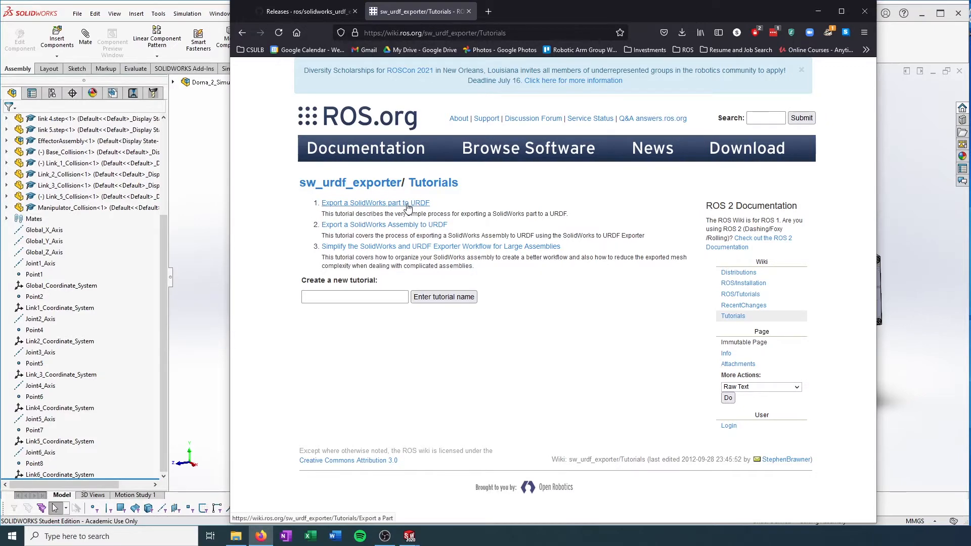
Step: Open the "Export a SolidWorks part to URDF" tutorial and read its sections on exporting a part and the built package
{"action": "left_click", "coordinate": [375, 203]}
{"action": "scroll", "coordinate": [407, 204], "scroll_direction": "down", "scroll_amount": 6}
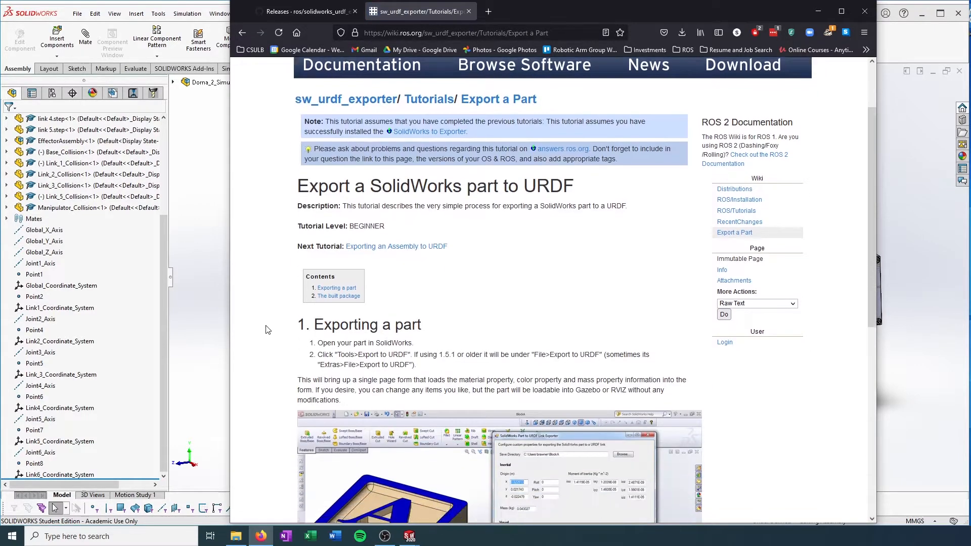
{"action": "scroll", "coordinate": [277, 324], "scroll_direction": "down", "scroll_amount": 3}
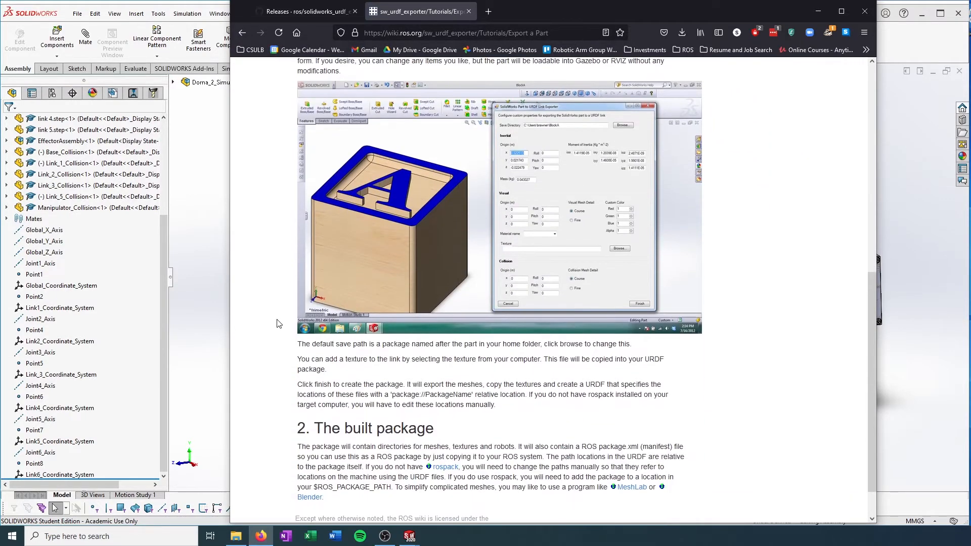
{"action": "scroll", "coordinate": [279, 326], "scroll_direction": "up", "scroll_amount": 5}
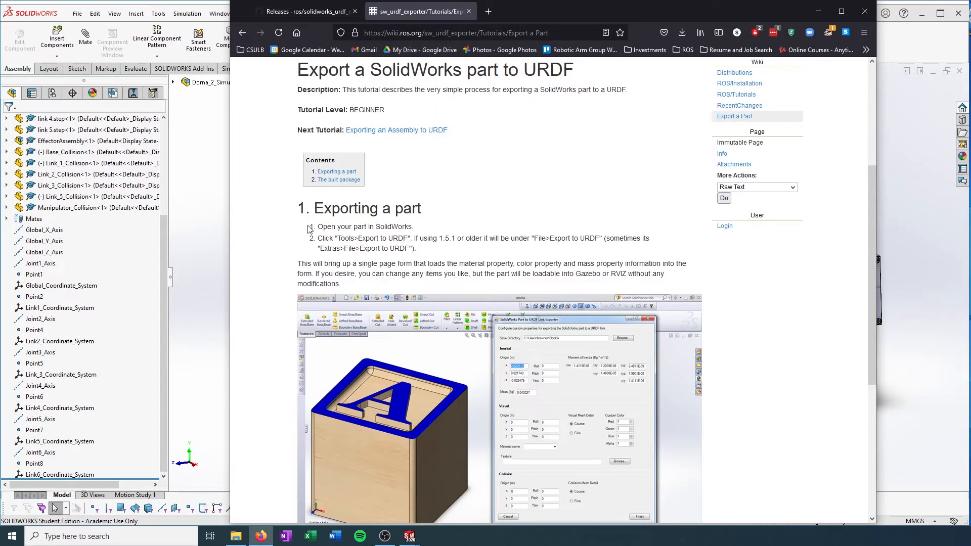
{"action": "left_click_drag", "start_coordinate": [311, 231], "coordinate": [422, 253]}
{"action": "left_click", "coordinate": [451, 258]}
{"action": "scroll", "coordinate": [234, 309], "scroll_direction": "down", "scroll_amount": 3}
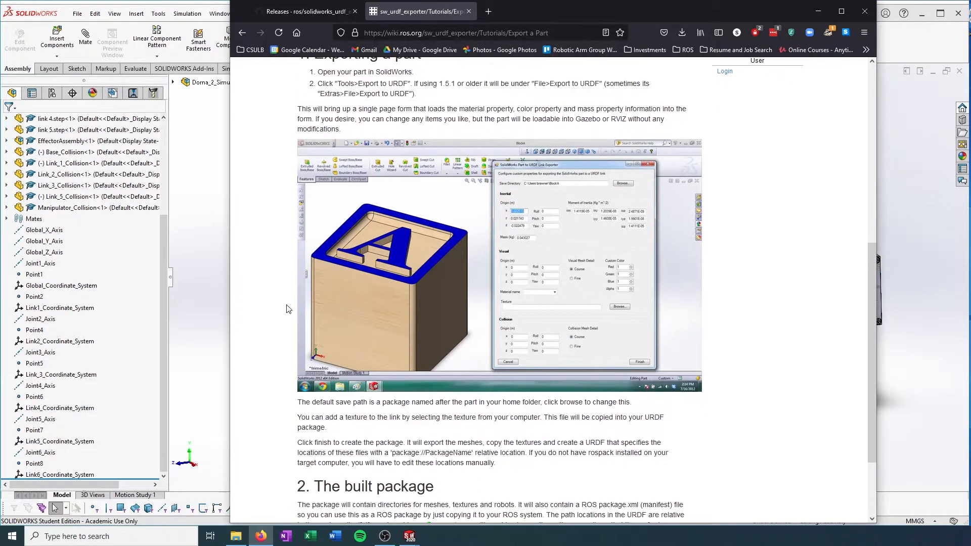
{"action": "scroll", "coordinate": [286, 309], "scroll_direction": "down", "scroll_amount": 2}
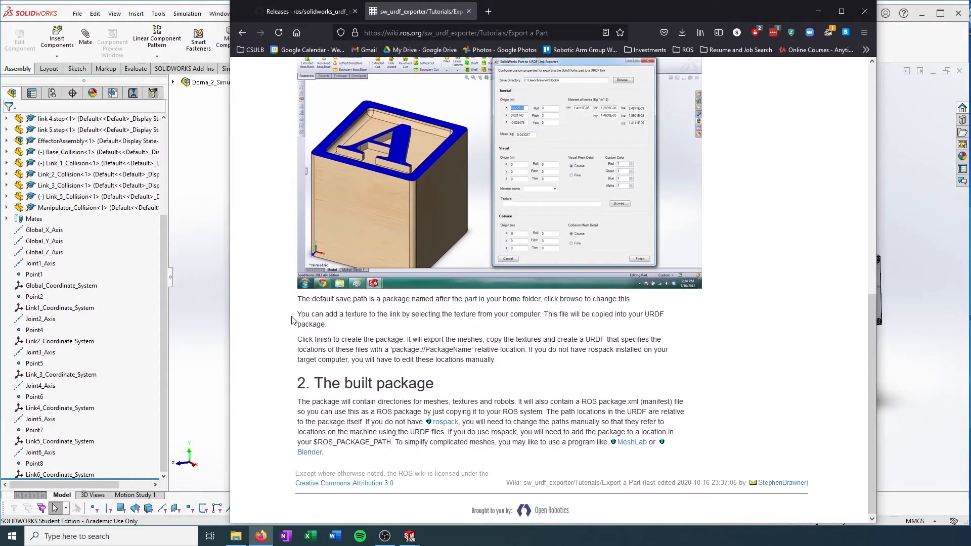
{"action": "scroll", "coordinate": [332, 373], "scroll_direction": "up", "scroll_amount": 1}
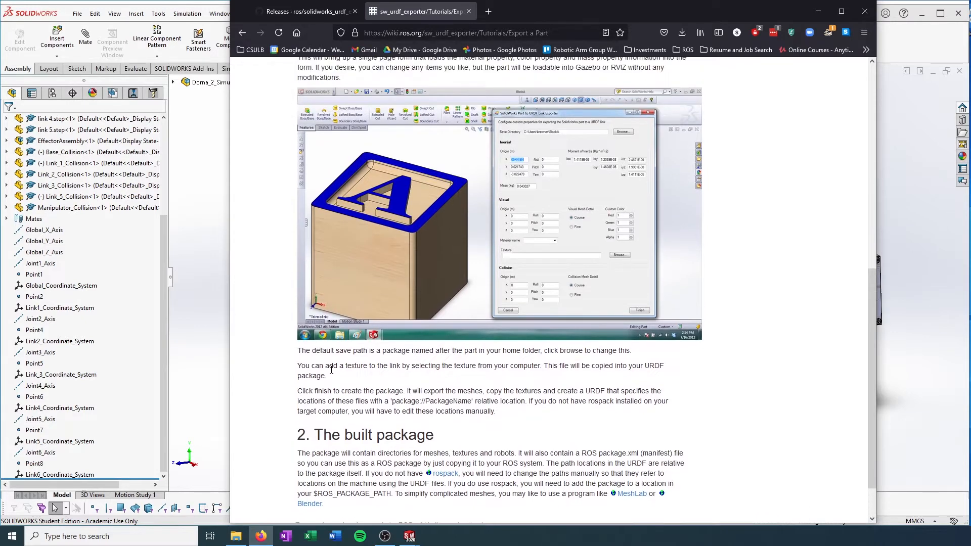
{"action": "scroll", "coordinate": [281, 379], "scroll_direction": "up", "scroll_amount": 5}
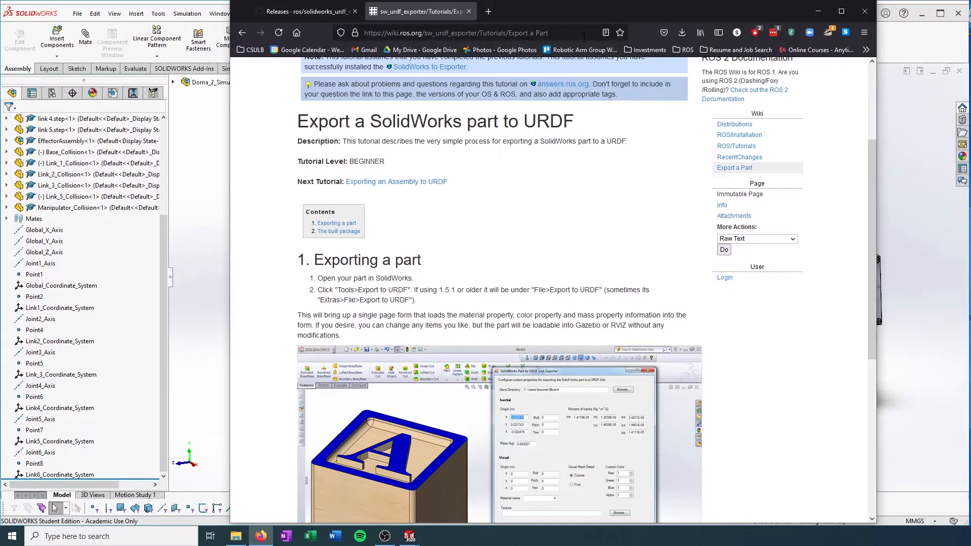
Step: Move the browser window aside to compare the tutorial with the robot assembly, and switch back to SOLIDWORKS
{"action": "left_click_drag", "start_coordinate": [602, 18], "coordinate": [970, 17]}
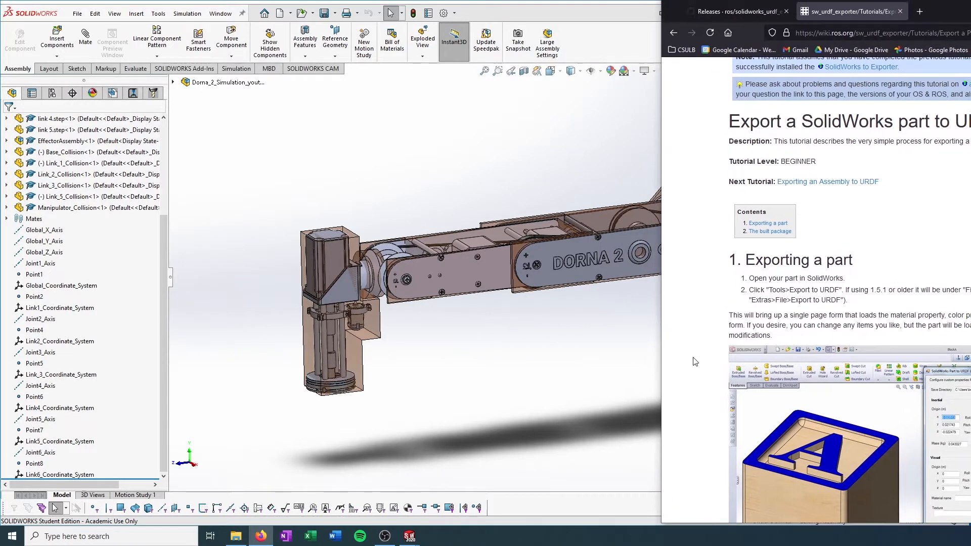
{"action": "scroll", "coordinate": [724, 273], "scroll_direction": "down", "scroll_amount": 2}
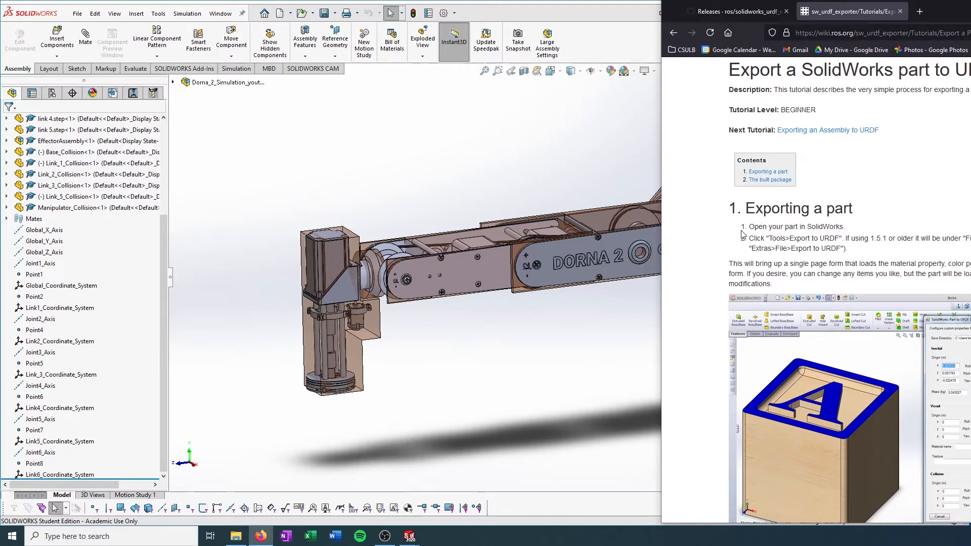
{"action": "left_click", "coordinate": [210, 181]}
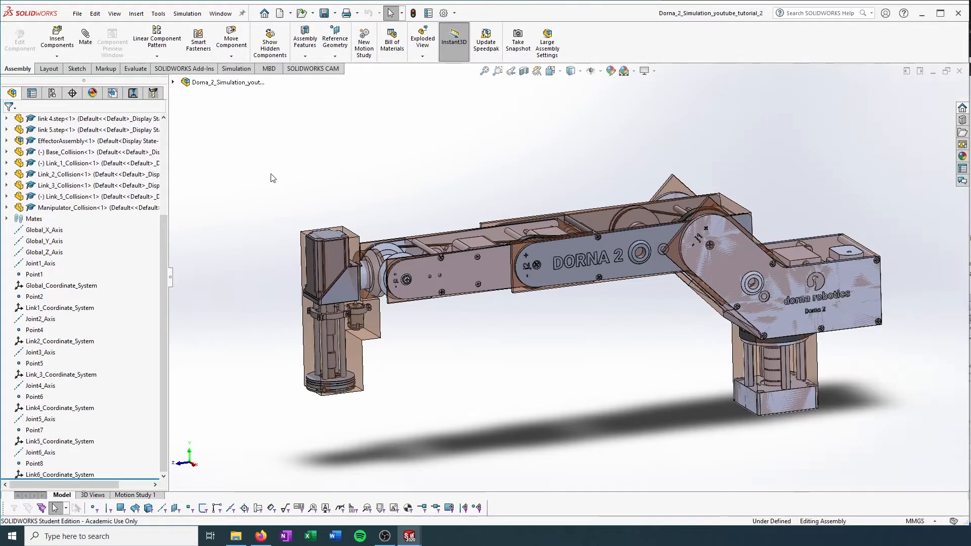
Step: Locate the Export as URDF command in SOLIDWORKS as described in the tutorial
{"action": "left_click", "coordinate": [158, 13]}
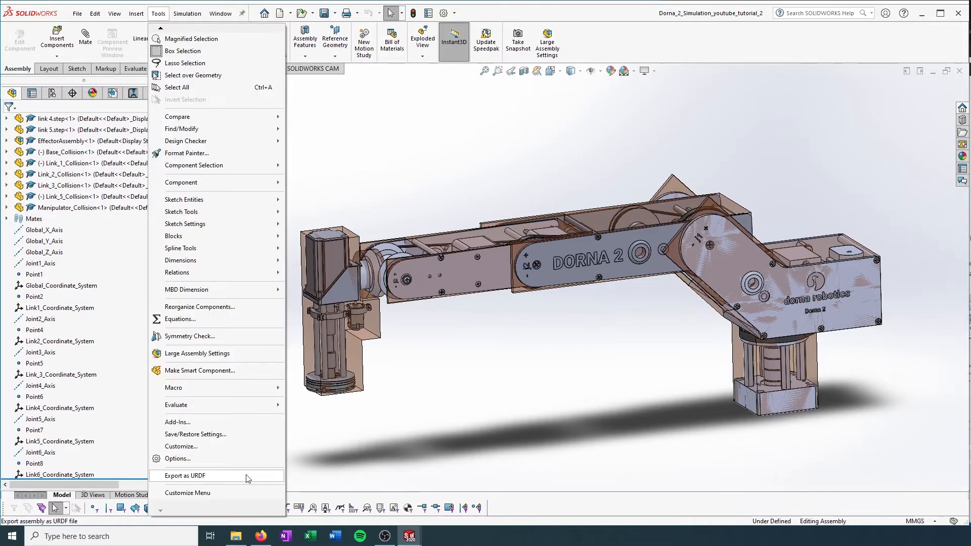
{"action": "left_click", "coordinate": [410, 450]}
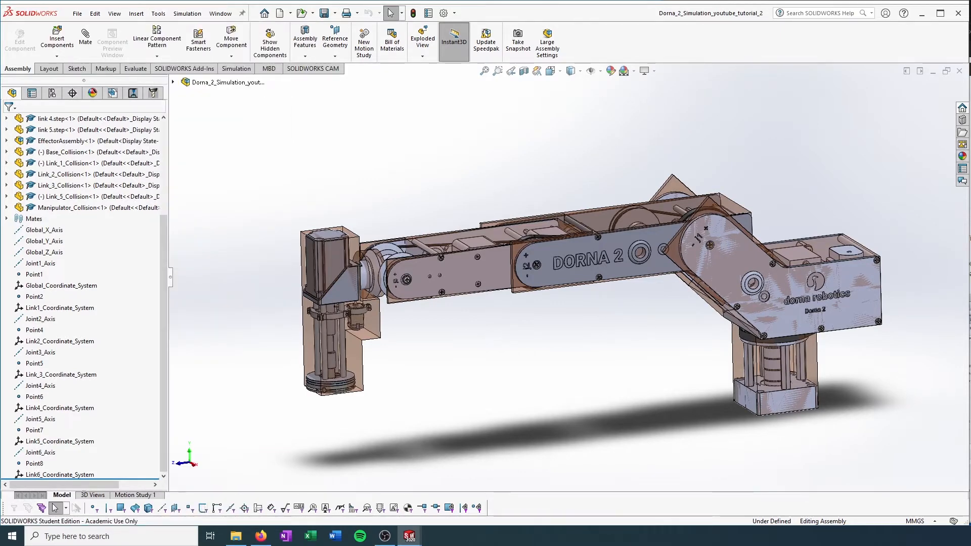
{"action": "left_click_drag", "start_coordinate": [970, 15], "coordinate": [954, 10]}
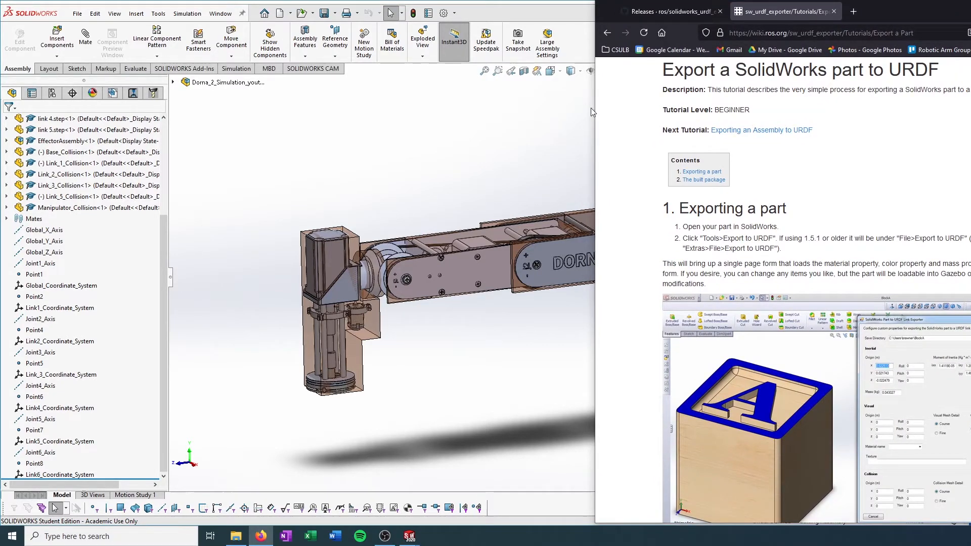
{"action": "left_click", "coordinate": [158, 13]}
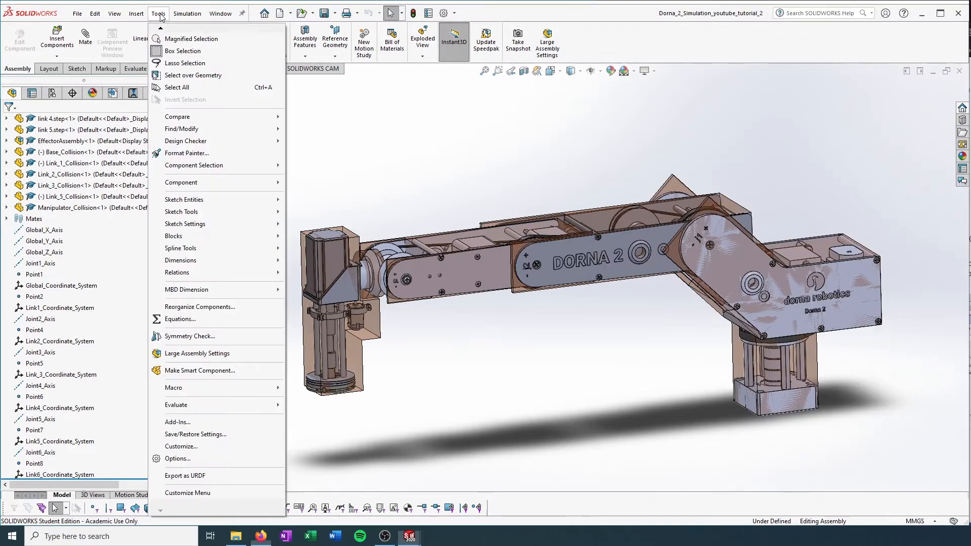
{"action": "left_click", "coordinate": [198, 4]}
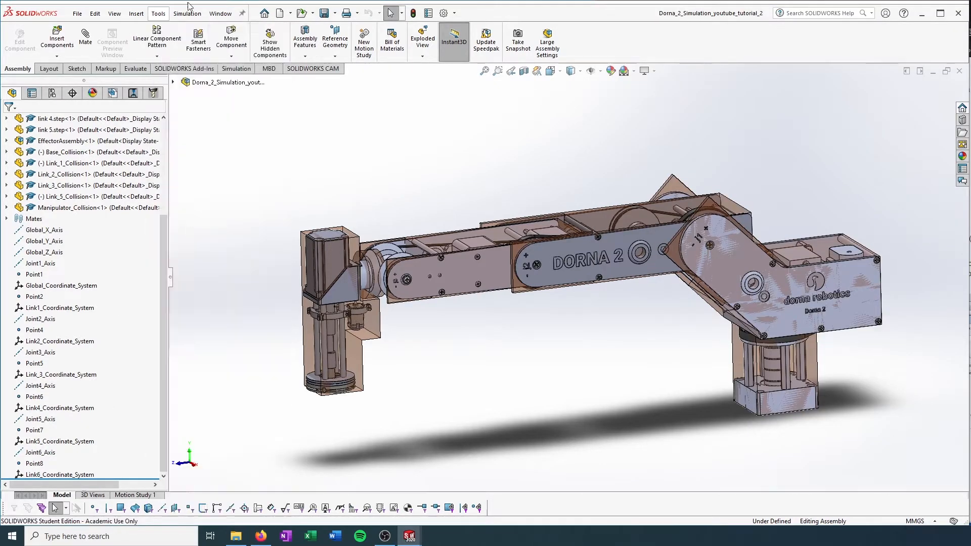
{"action": "left_click", "coordinate": [158, 13]}
{"action": "left_click", "coordinate": [198, 4]}
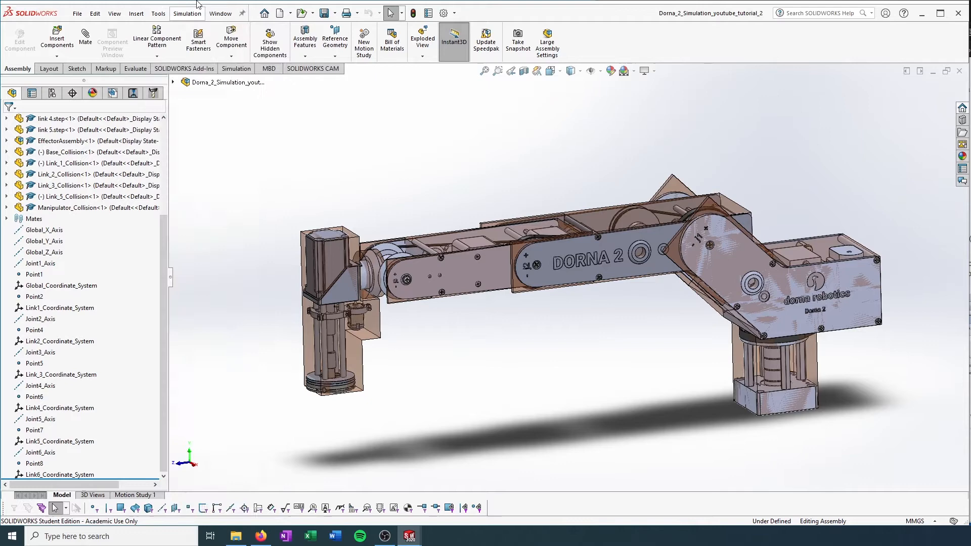
{"action": "left_click", "coordinate": [158, 13]}
{"action": "left_click", "coordinate": [207, 476]}
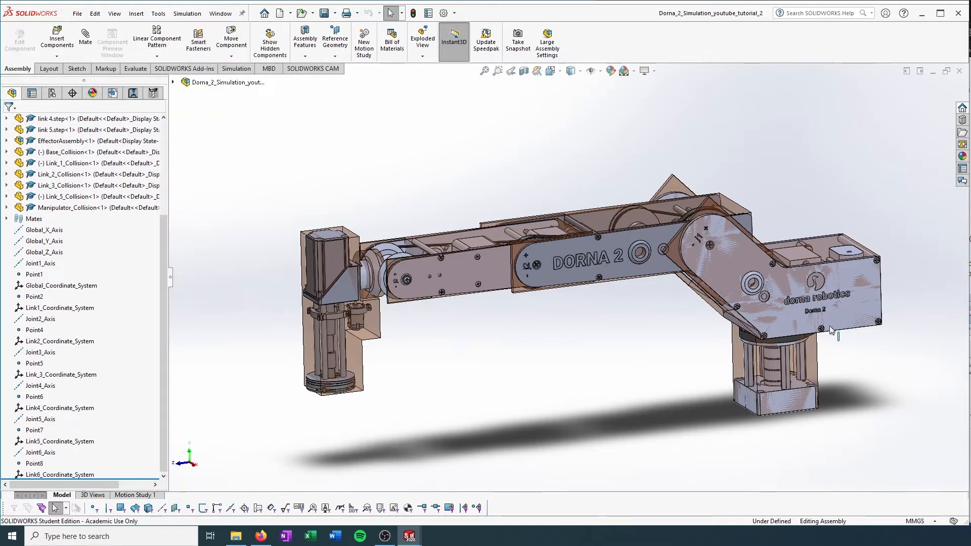
Step: Switch back to the browser, reposition its window beside the assembly and review the part export tutorial from the beginning
{"action": "key", "text": "alt+Tab"}
{"action": "scroll", "coordinate": [889, 373], "scroll_direction": "down", "scroll_amount": 3}
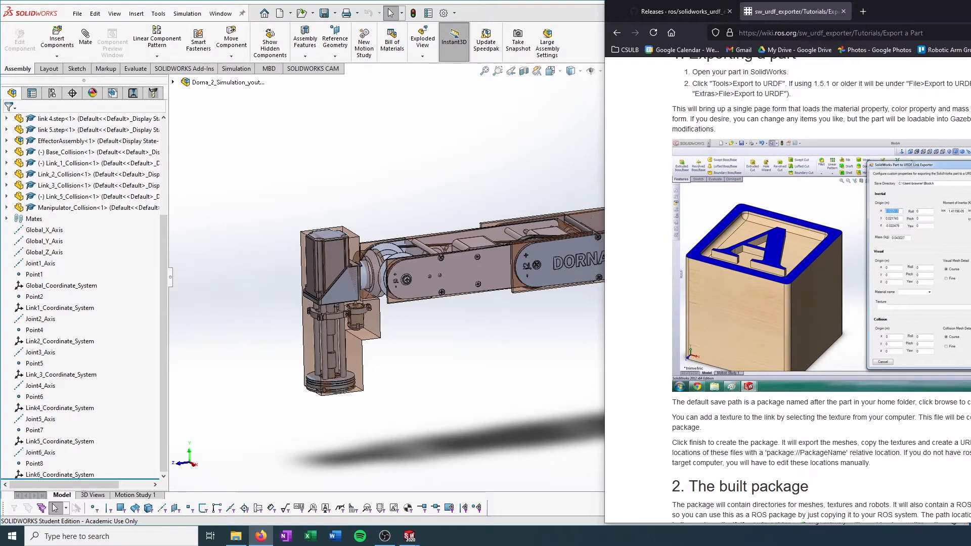
{"action": "left_click_drag", "start_coordinate": [910, 11], "coordinate": [948, 16]}
{"action": "scroll", "coordinate": [712, 323], "scroll_direction": "up", "scroll_amount": 5}
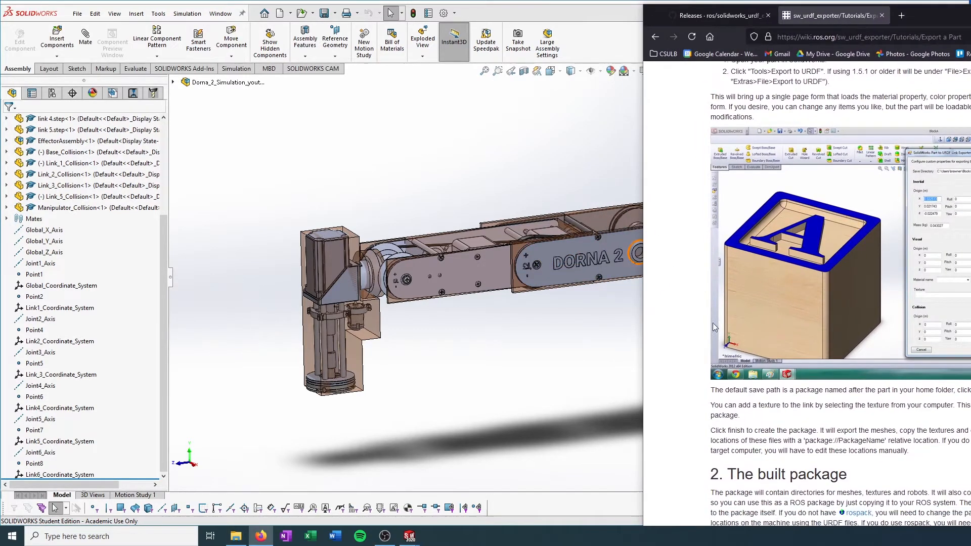
{"action": "scroll", "coordinate": [928, 233], "scroll_direction": "up", "scroll_amount": 3}
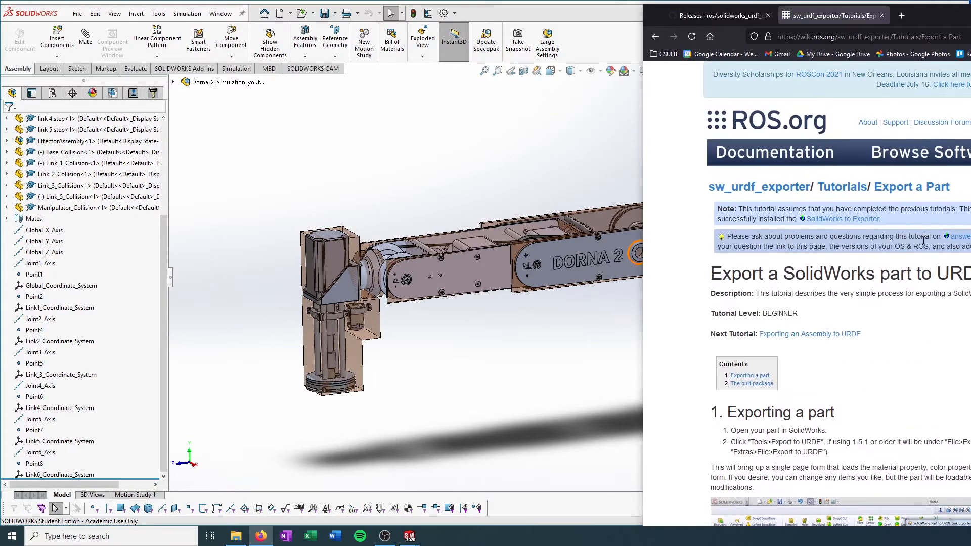
{"action": "left_click_drag", "start_coordinate": [936, 15], "coordinate": [932, 11]}
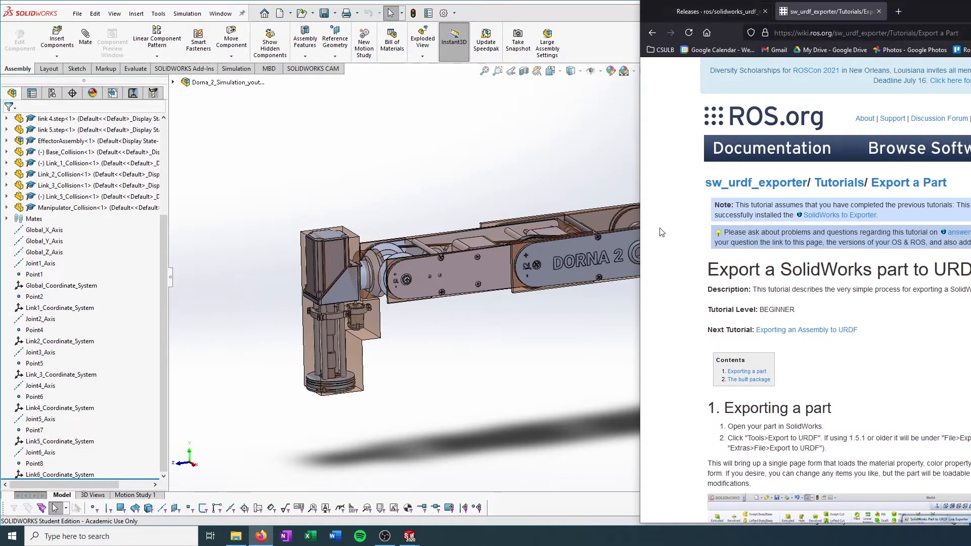
{"action": "left_click_drag", "start_coordinate": [641, 224], "coordinate": [917, 221]}
{"action": "left_click_drag", "start_coordinate": [950, 222], "coordinate": [664, 226]}
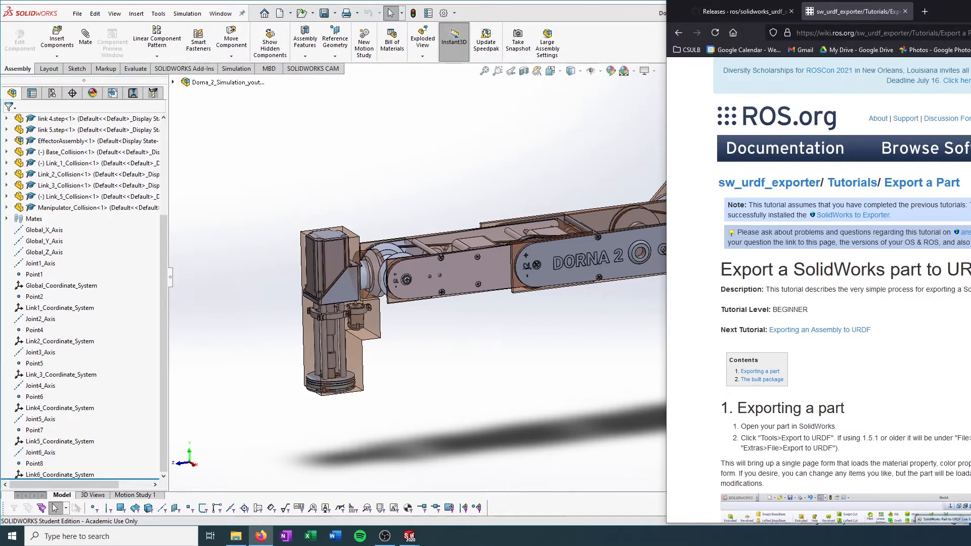
Step: Switch to SOLIDWORKS and start the Export as URDF command on the robot arm assembly
{"action": "left_click", "coordinate": [158, 13]}
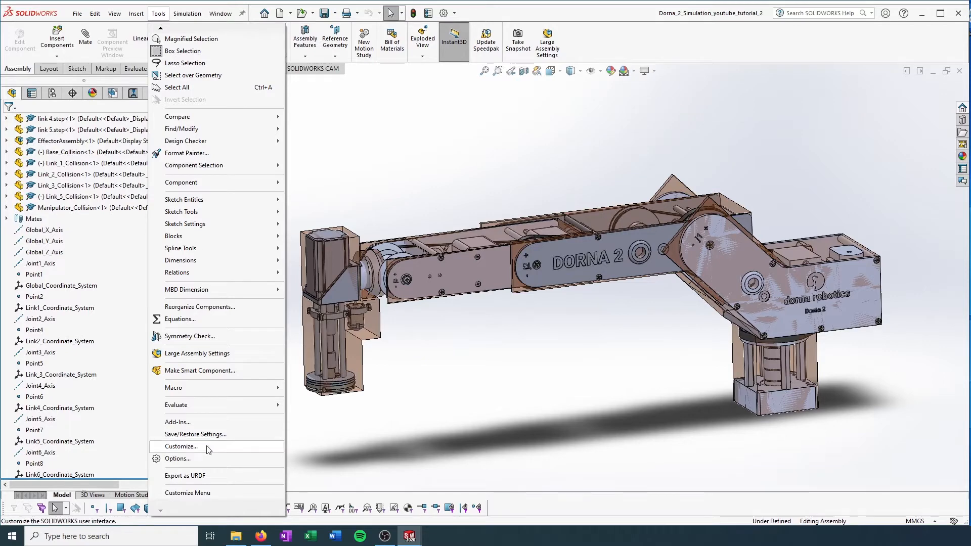
{"action": "left_click", "coordinate": [176, 477]}
{"action": "left_click", "coordinate": [512, 288]}
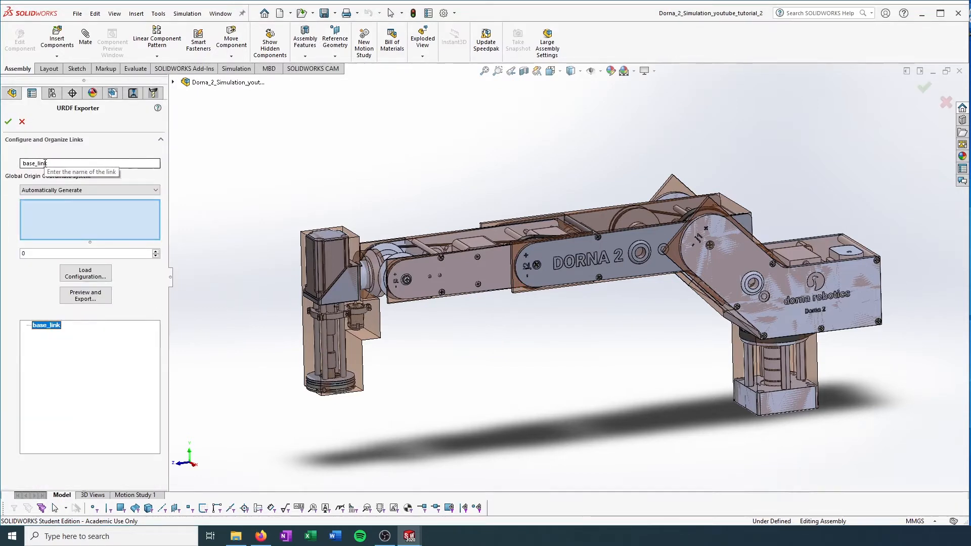
Step: Leave the URDF exporter and hide EffectorAssembly and the six collision components of the robot arm assembly
{"action": "left_click", "coordinate": [60, 163]}
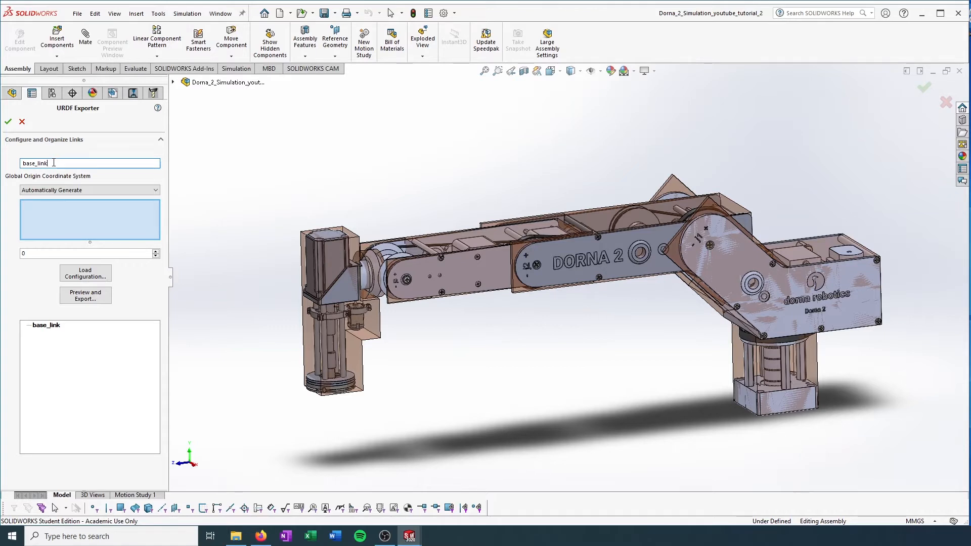
{"action": "left_click", "coordinate": [21, 122]}
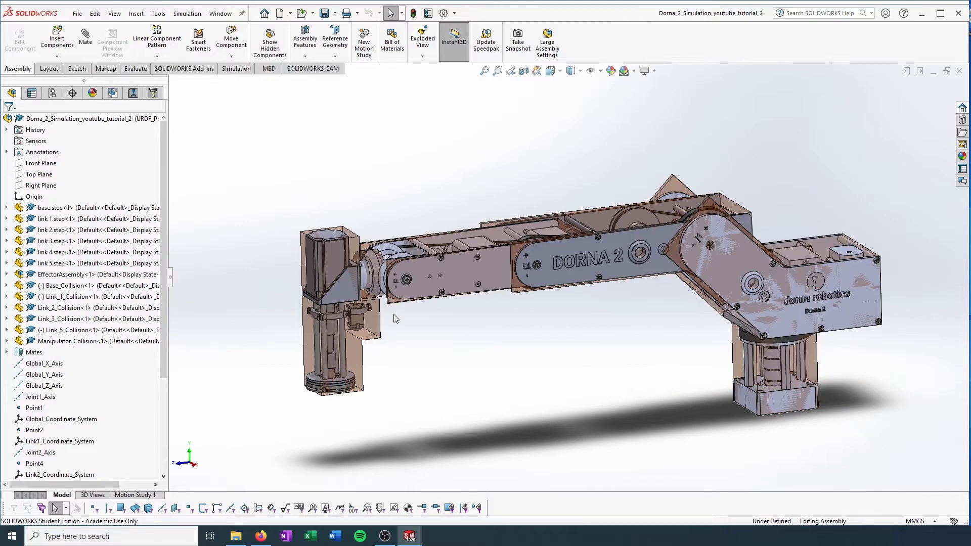
{"action": "left_click", "coordinate": [85, 276]}
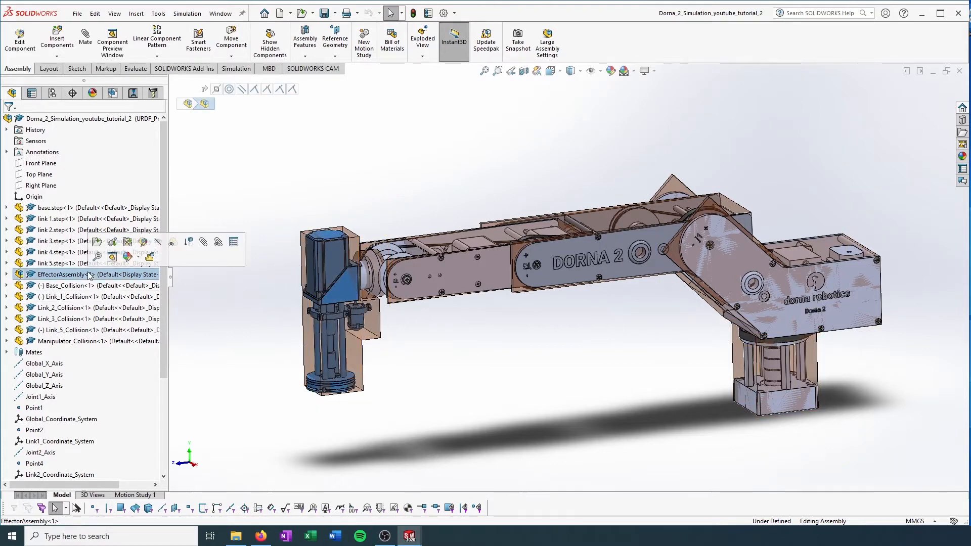
{"action": "left_click", "coordinate": [80, 341], "text": "shift"}
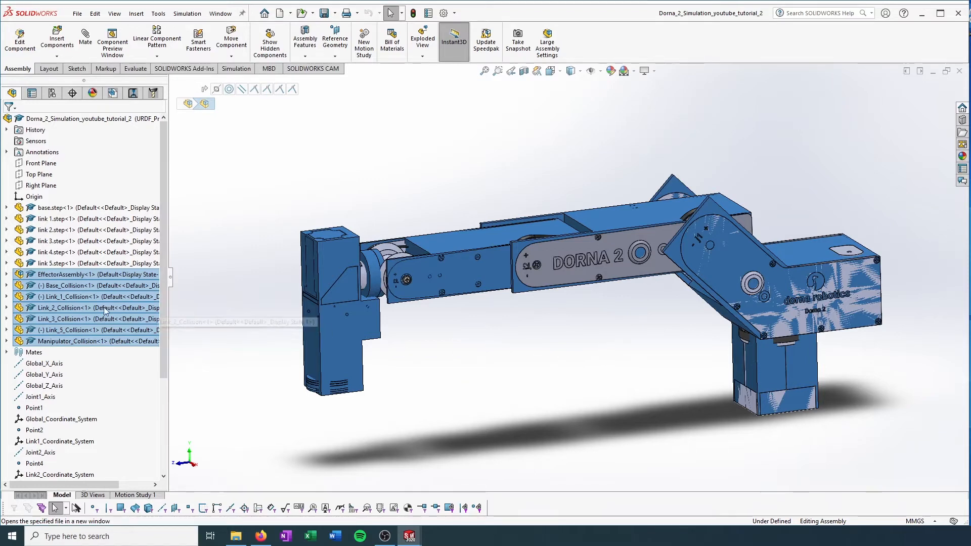
{"action": "right_click", "coordinate": [56, 302]}
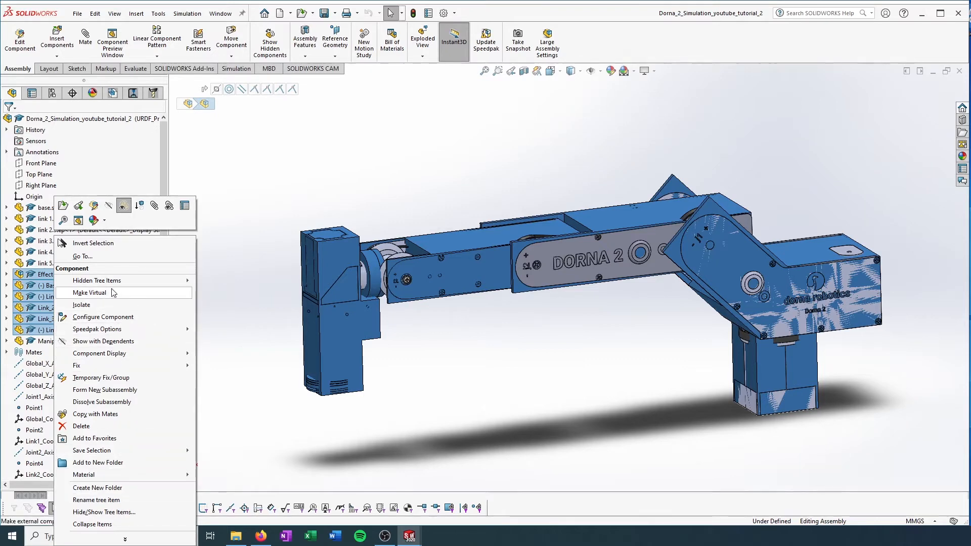
{"action": "left_click", "coordinate": [108, 210]}
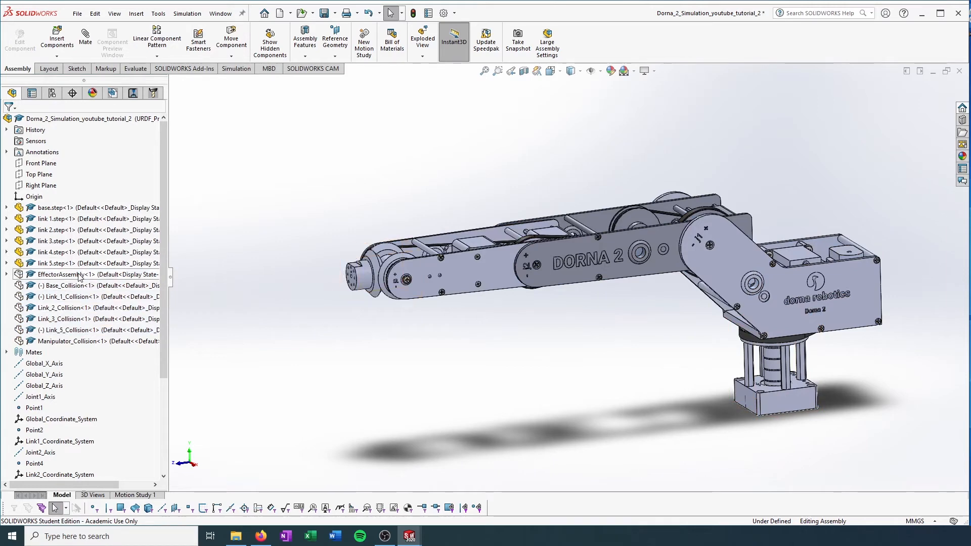
Step: Suppress EffectorAssembly and all collision components from Base_Collision through Manipulator_Collision, and dismiss the rebuild error report
{"action": "left_click", "coordinate": [66, 297]}
{"action": "left_click", "coordinate": [70, 341], "text": "shift"}
{"action": "left_click", "coordinate": [69, 274], "text": "shift"}
{"action": "right_click", "coordinate": [68, 274]}
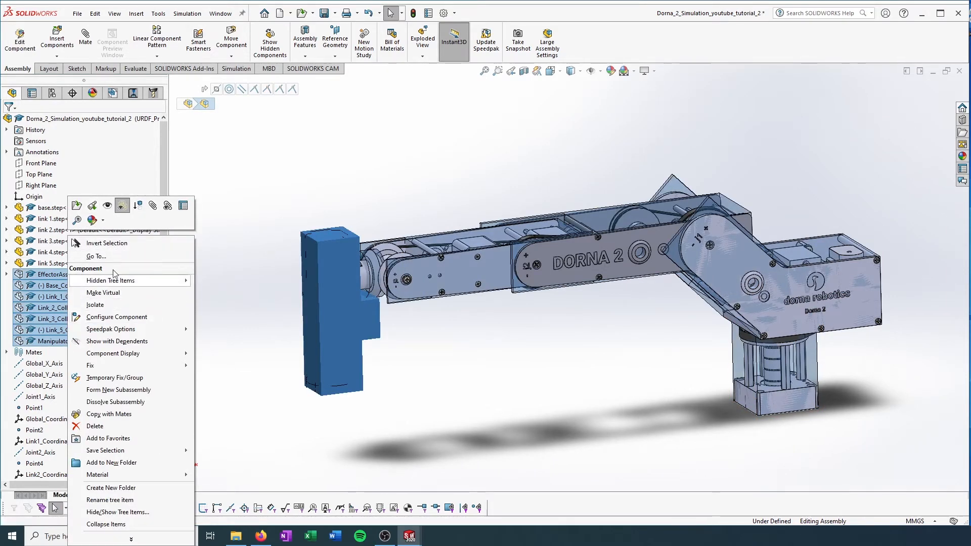
{"action": "left_click", "coordinate": [137, 206]}
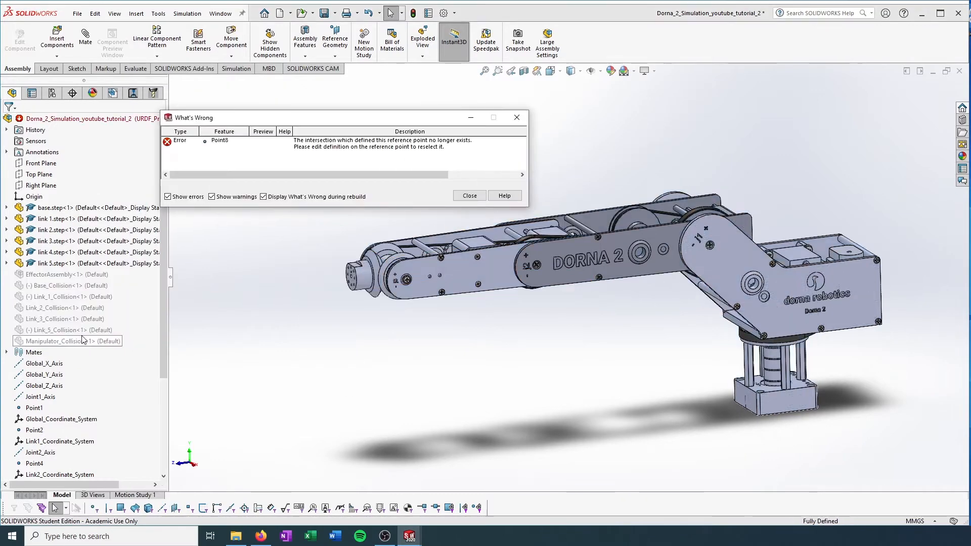
{"action": "left_click", "coordinate": [469, 196]}
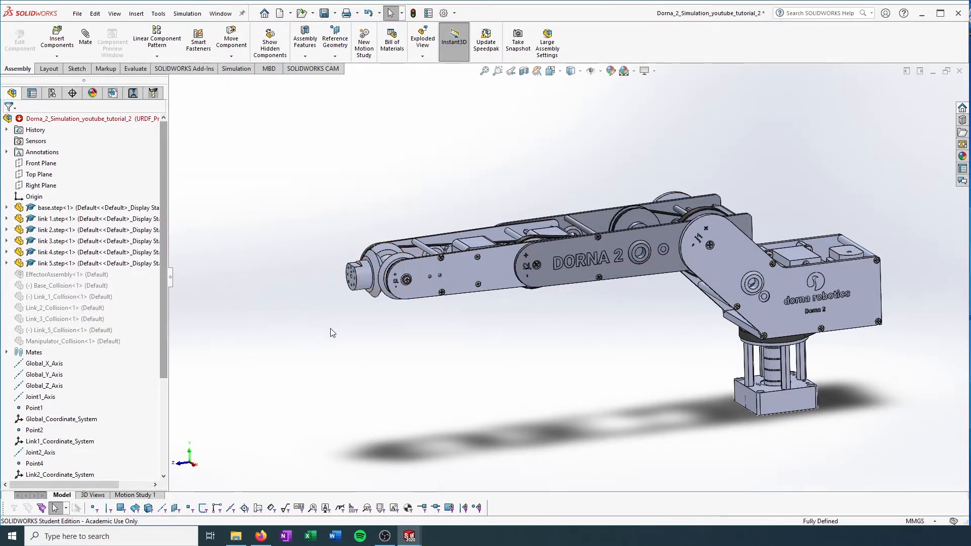
Step: Examine the remaining visual robot arm and the assembly's reference axes, coordinate systems and suppressed collision components
{"action": "middle_click_drag", "start_coordinate": [397, 377], "coordinate": [488, 374]}
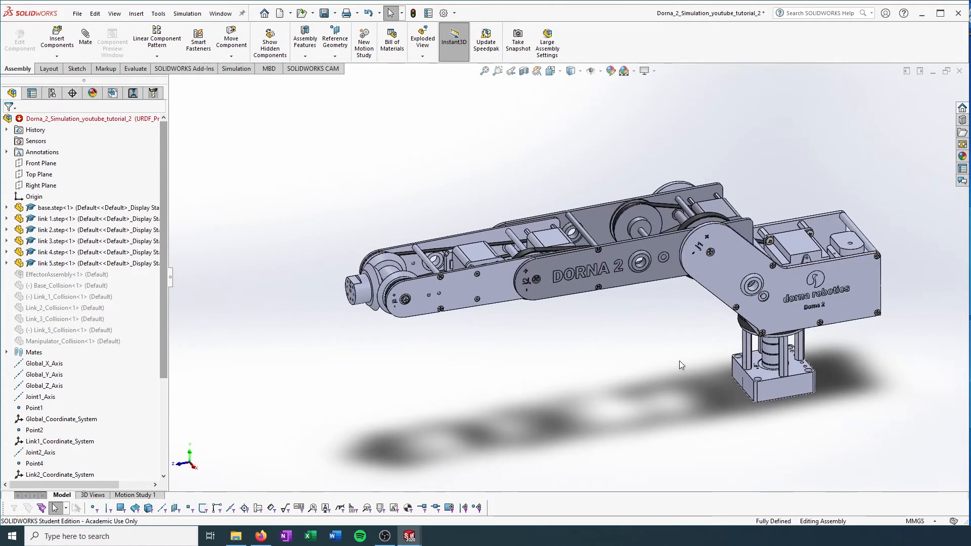
{"action": "middle_click_drag", "start_coordinate": [669, 356], "coordinate": [652, 354]}
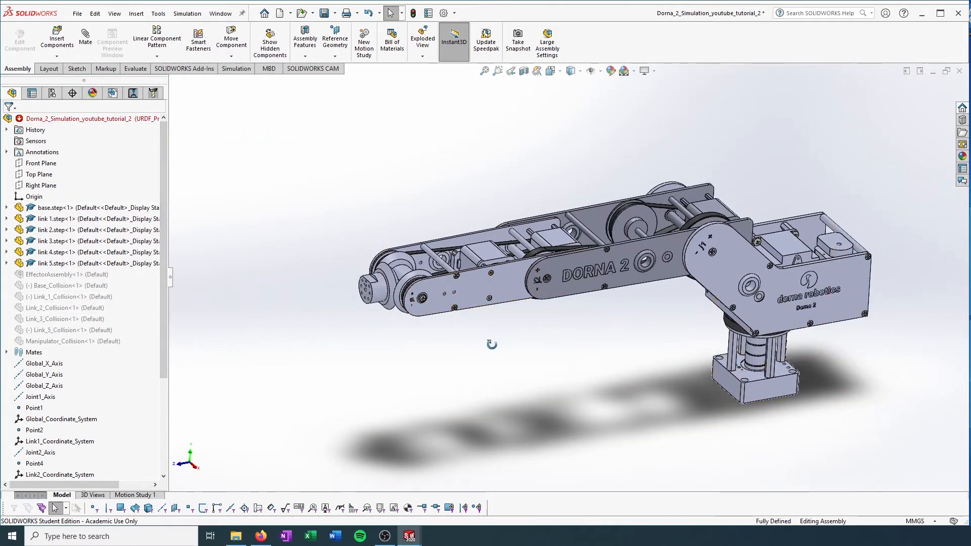
{"action": "middle_click_drag", "start_coordinate": [493, 343], "coordinate": [490, 315]}
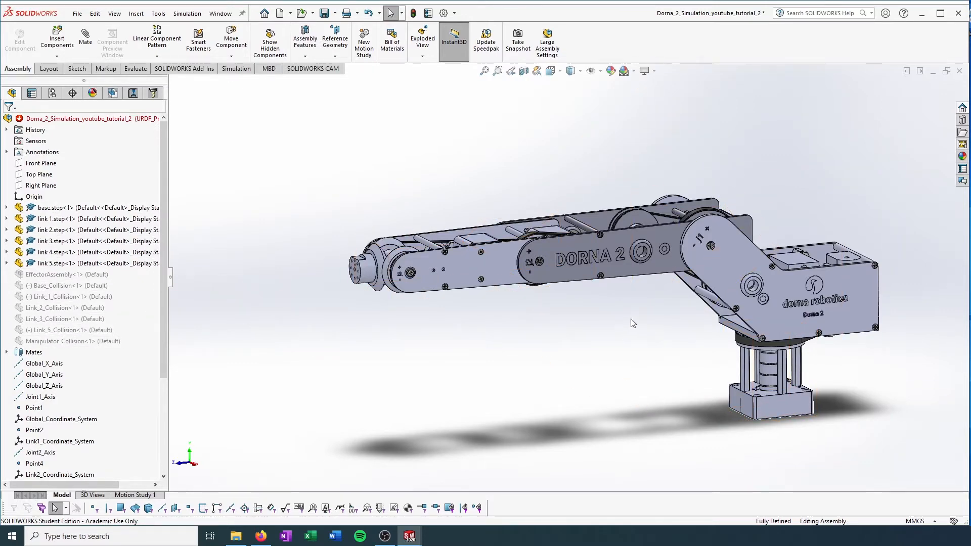
{"action": "middle_click_drag", "start_coordinate": [631, 322], "coordinate": [571, 321]}
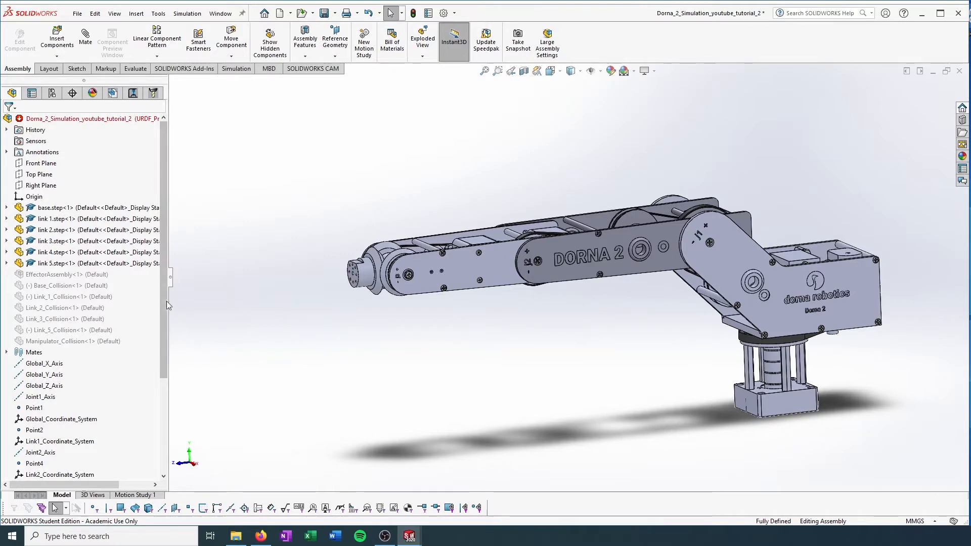
{"action": "left_click_drag", "start_coordinate": [165, 298], "coordinate": [165, 392]}
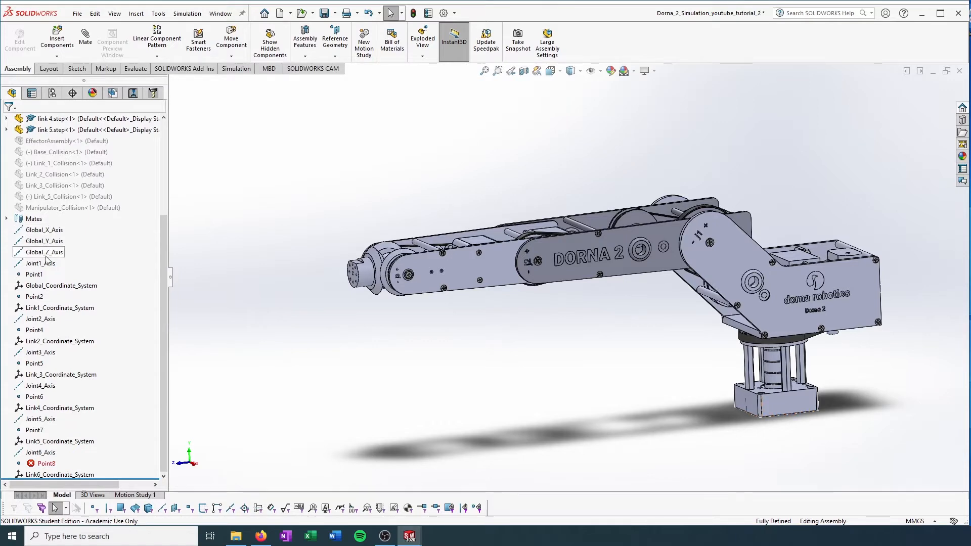
{"action": "left_click_drag", "start_coordinate": [162, 387], "coordinate": [166, 269]}
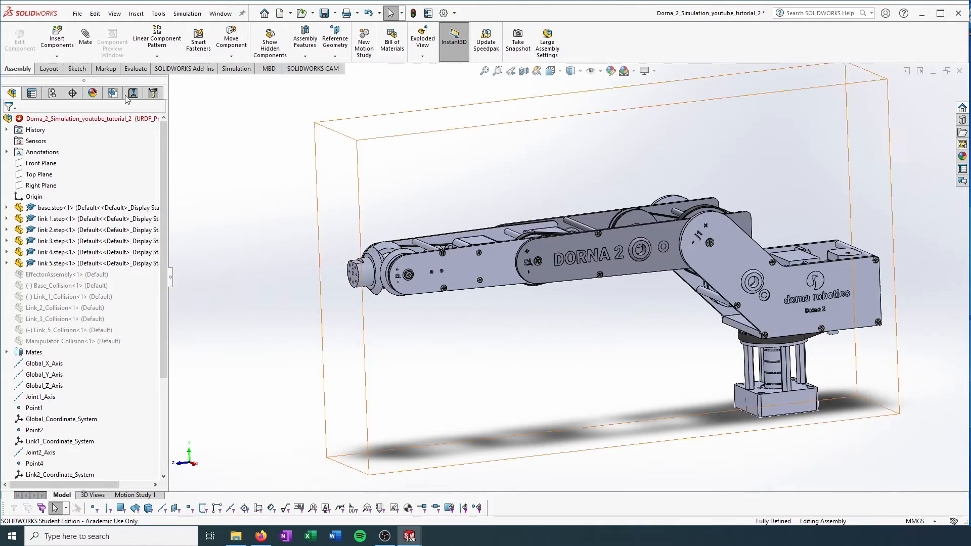
{"action": "scroll", "coordinate": [125, 355], "scroll_direction": "down", "scroll_amount": 4}
{"action": "scroll", "coordinate": [125, 356], "scroll_direction": "up", "scroll_amount": 4}
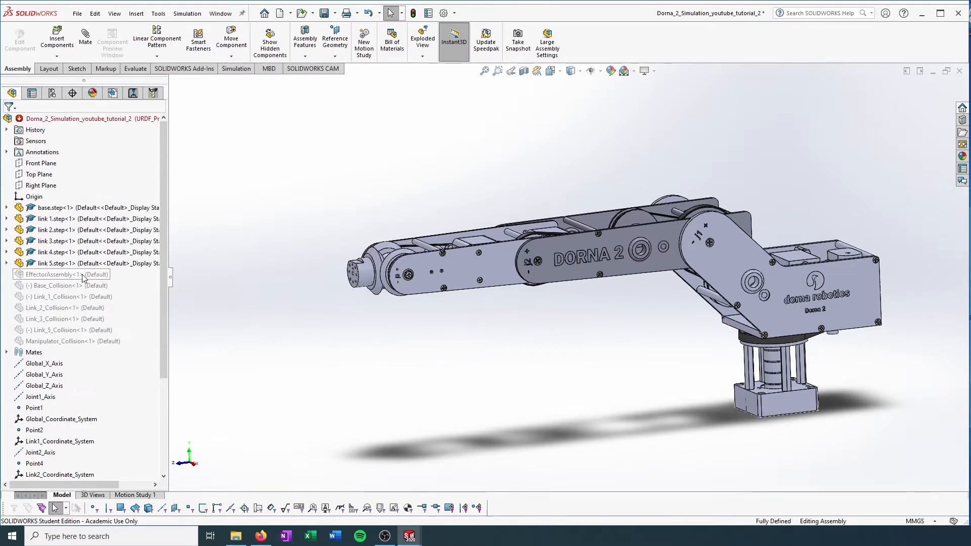
{"action": "left_click", "coordinate": [71, 341]}
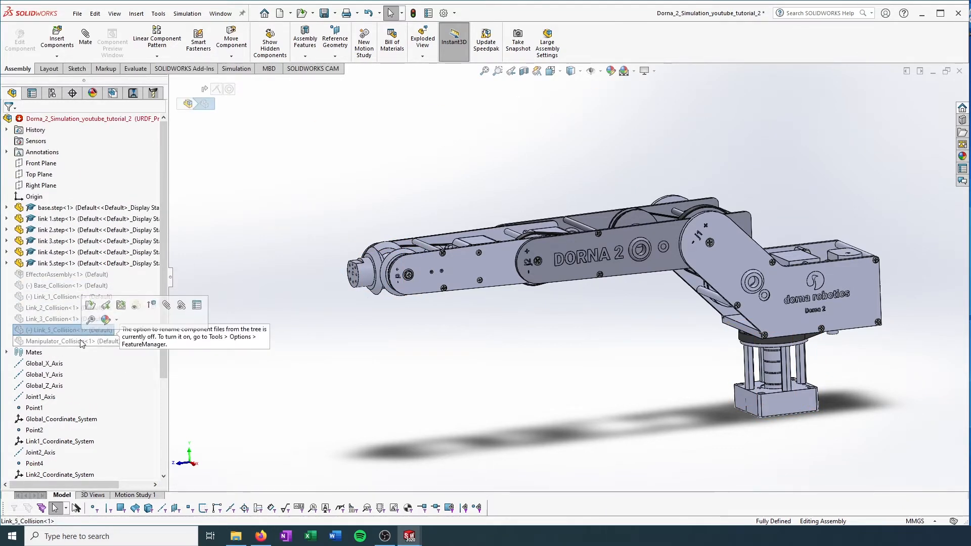
{"action": "left_click", "coordinate": [71, 284]}
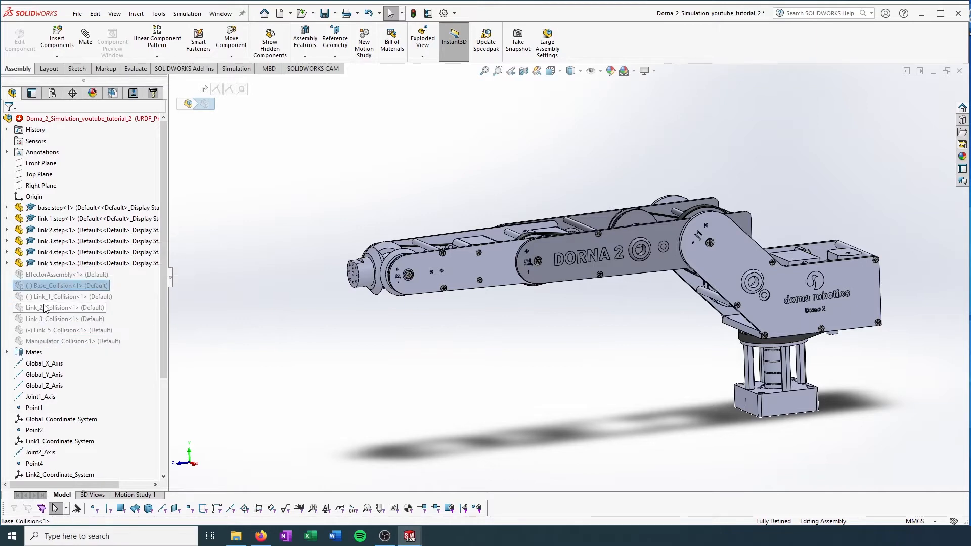
Step: Save the assembly under the new name Dorna_2_Simulation_youtube_tutorial_2_visual
{"action": "left_click", "coordinate": [77, 14]}
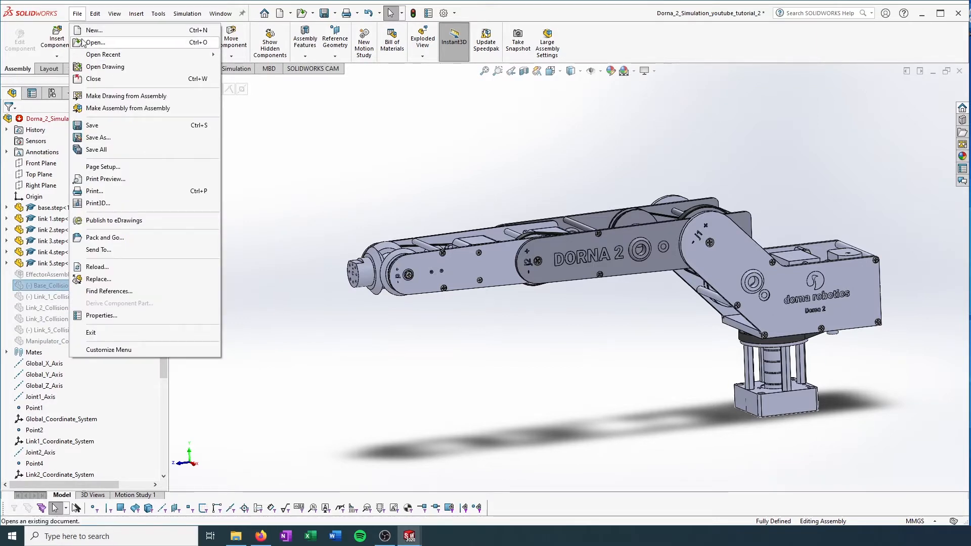
{"action": "left_click", "coordinate": [98, 138]}
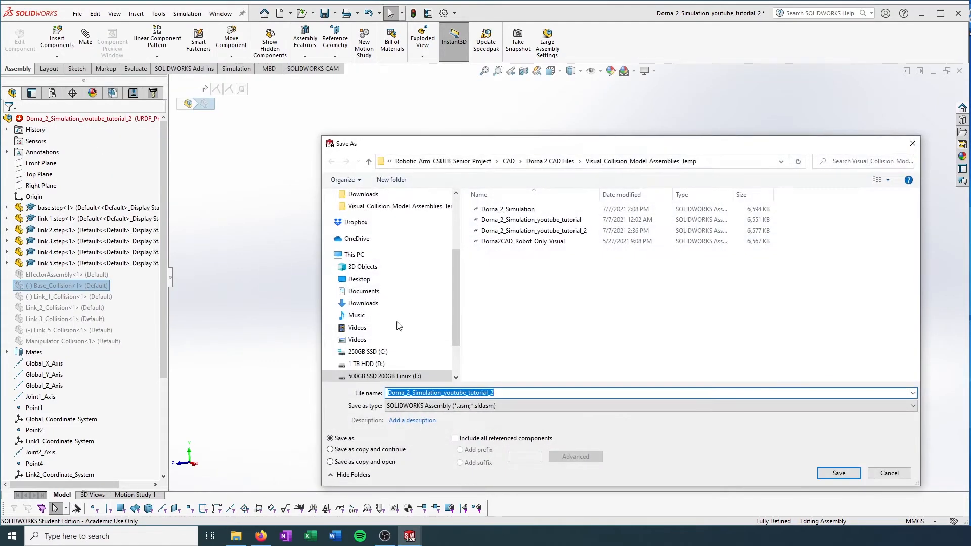
{"action": "left_click", "coordinate": [506, 393]}
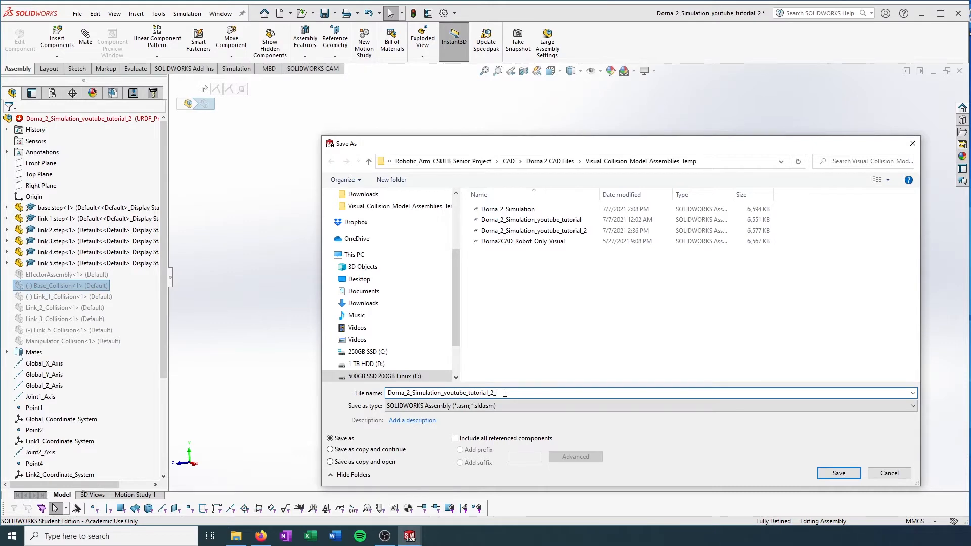
{"action": "type", "text": "visual"}
{"action": "key", "text": "Return"}
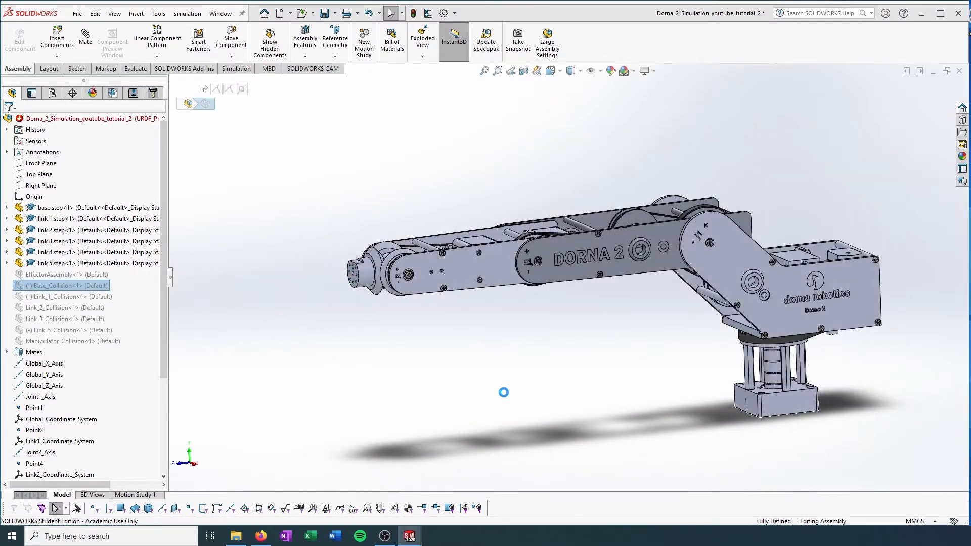
{"action": "left_click", "coordinate": [76, 275]}
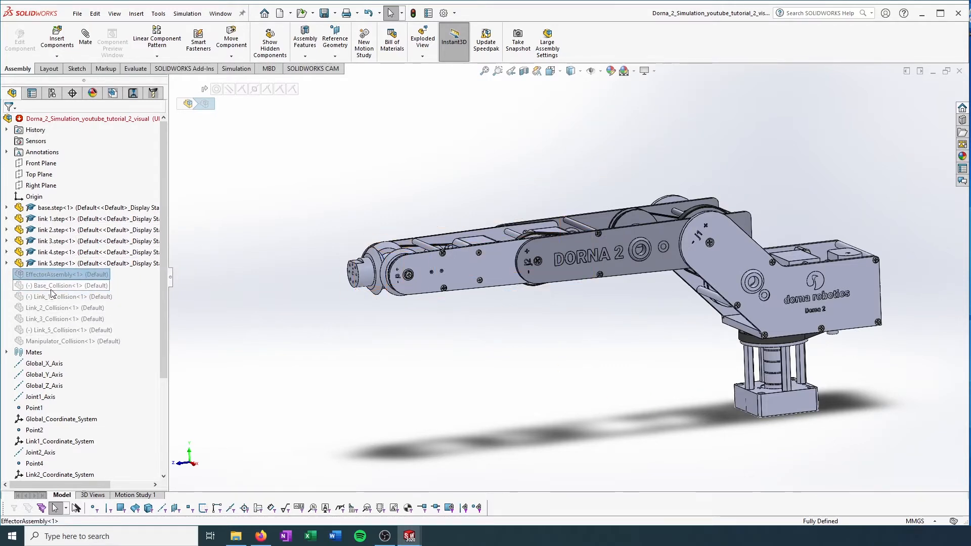
{"action": "left_click", "coordinate": [55, 319]}
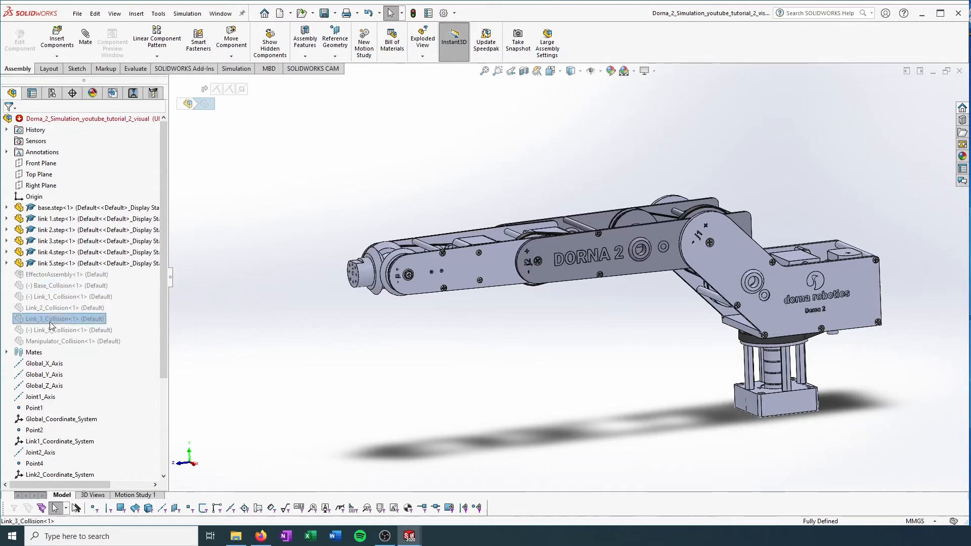
{"action": "left_click", "coordinate": [43, 286]}
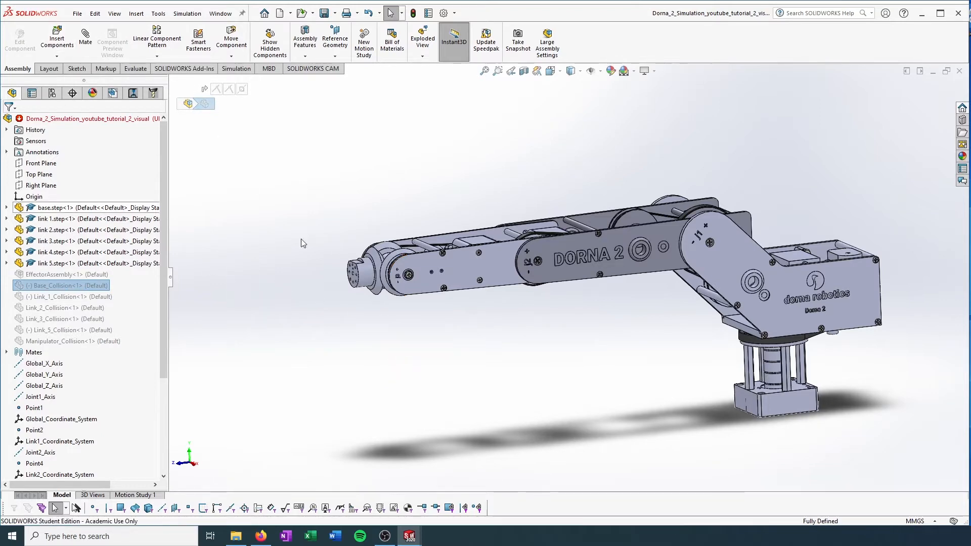
Step: Start Export as URDF on the visual-only assembly and agree to save and rebuild the document
{"action": "left_click", "coordinate": [159, 14]}
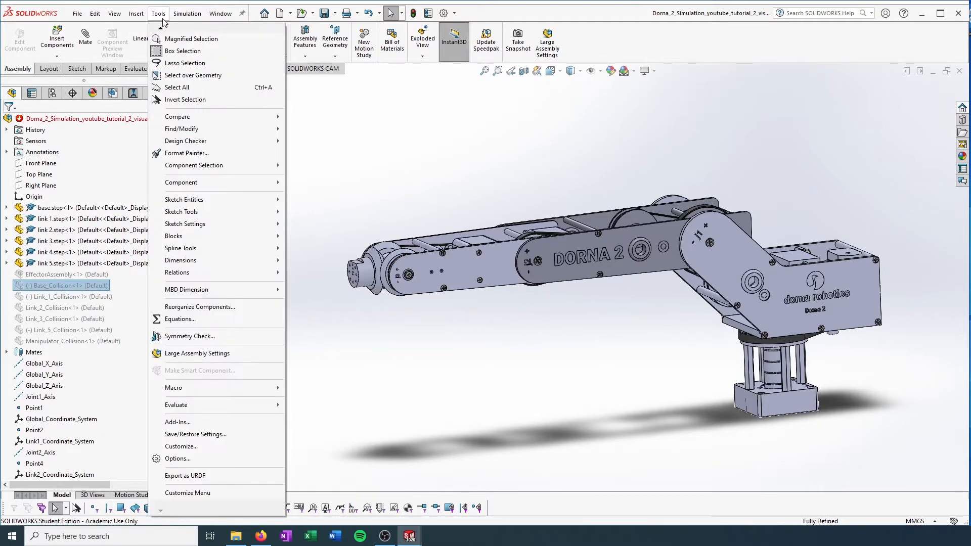
{"action": "left_click", "coordinate": [188, 476]}
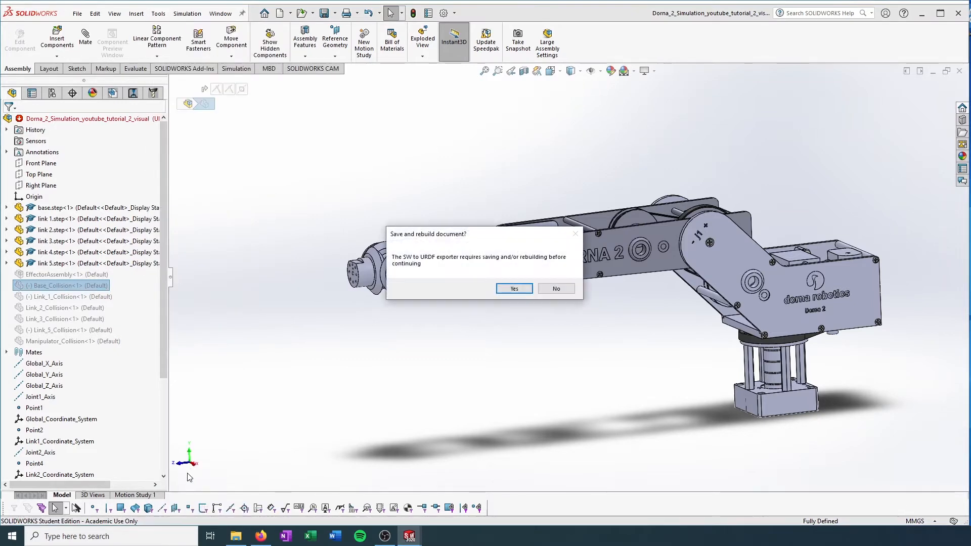
{"action": "left_click", "coordinate": [514, 289]}
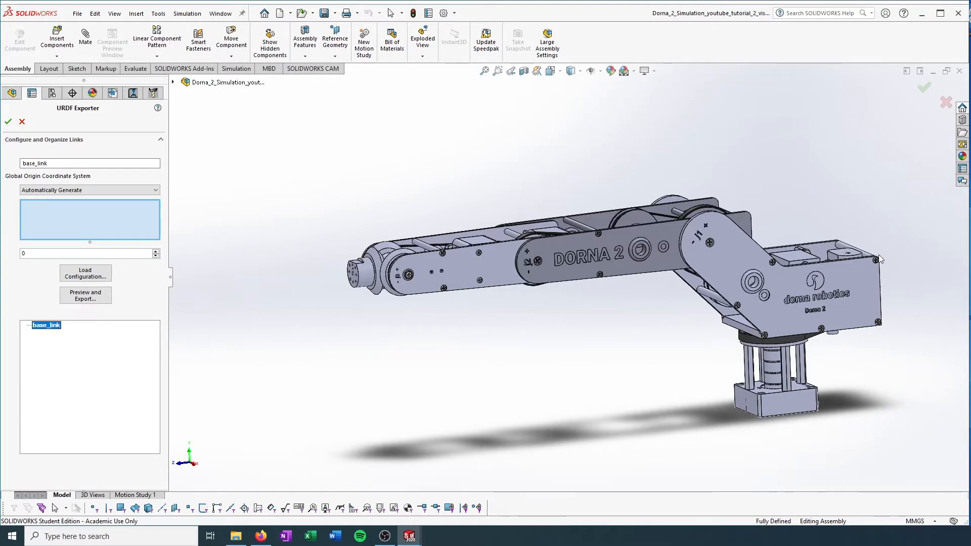
Step: Review the base_link name, the global origin coordinate system choices and the matching coordinate systems and axes in the assembly's feature tree
{"action": "left_click", "coordinate": [68, 166]}
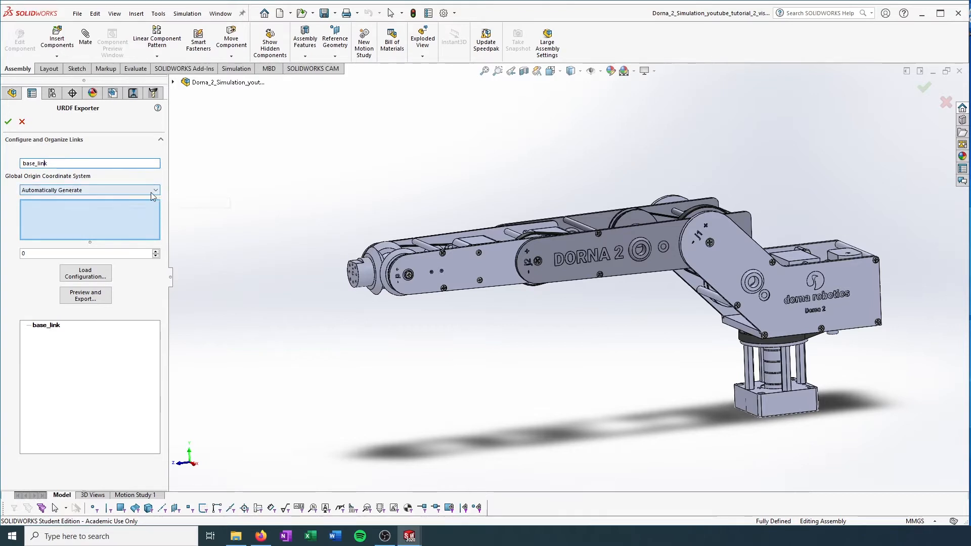
{"action": "left_click", "coordinate": [75, 190]}
{"action": "left_click", "coordinate": [75, 191]}
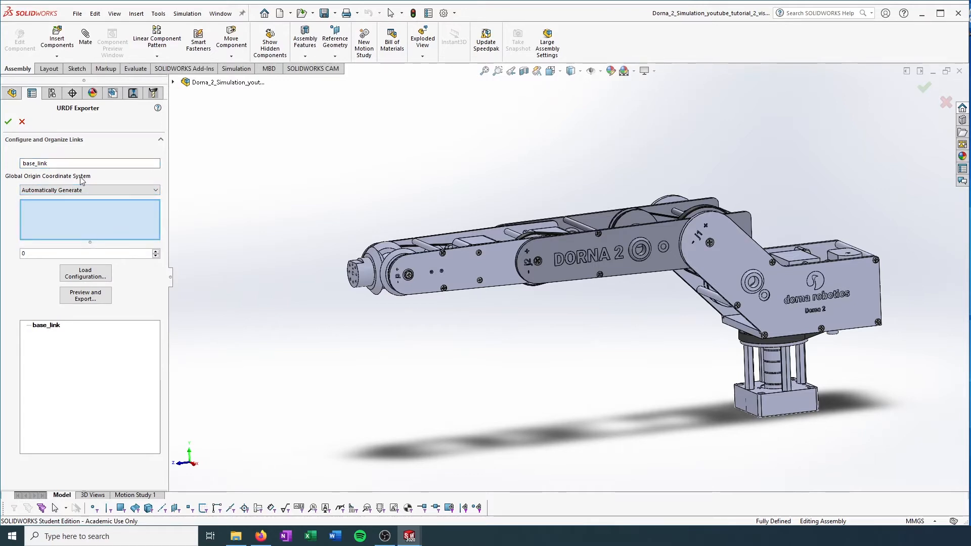
{"action": "left_click", "coordinate": [85, 192]}
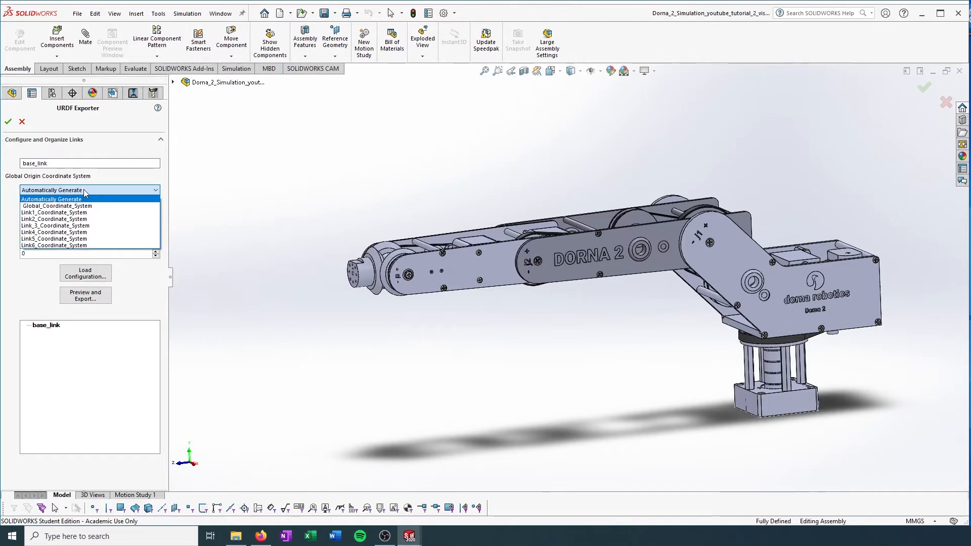
{"action": "left_click", "coordinate": [84, 193]}
{"action": "left_click", "coordinate": [173, 82]}
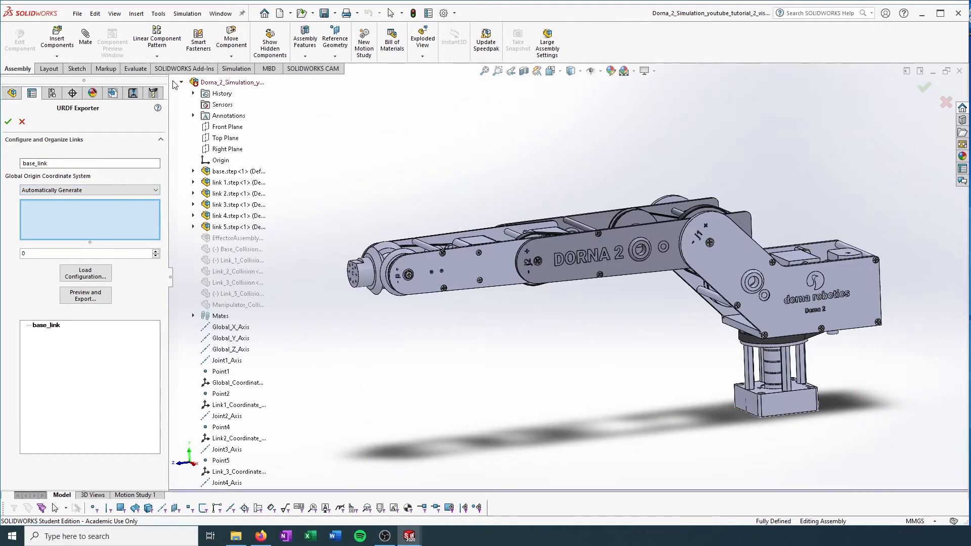
{"action": "scroll", "coordinate": [219, 305], "scroll_direction": "down", "scroll_amount": 2}
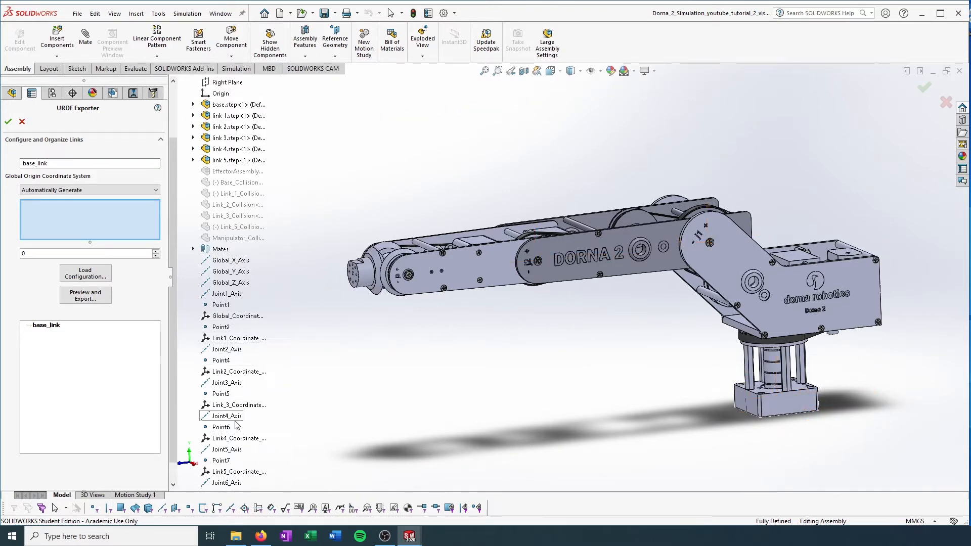
{"action": "scroll", "coordinate": [234, 420], "scroll_direction": "up", "scroll_amount": 1}
{"action": "scroll", "coordinate": [234, 420], "scroll_direction": "up", "scroll_amount": 1}
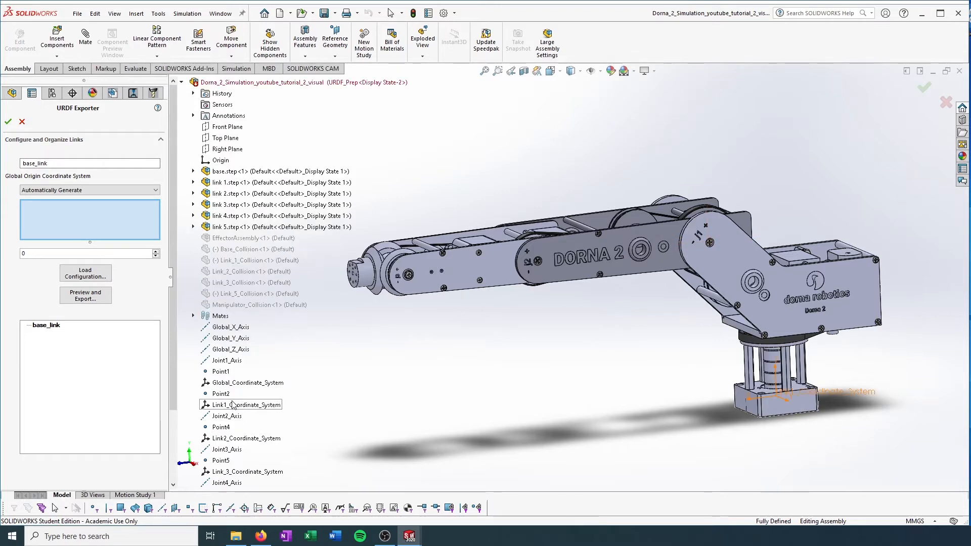
{"action": "left_click", "coordinate": [182, 82]}
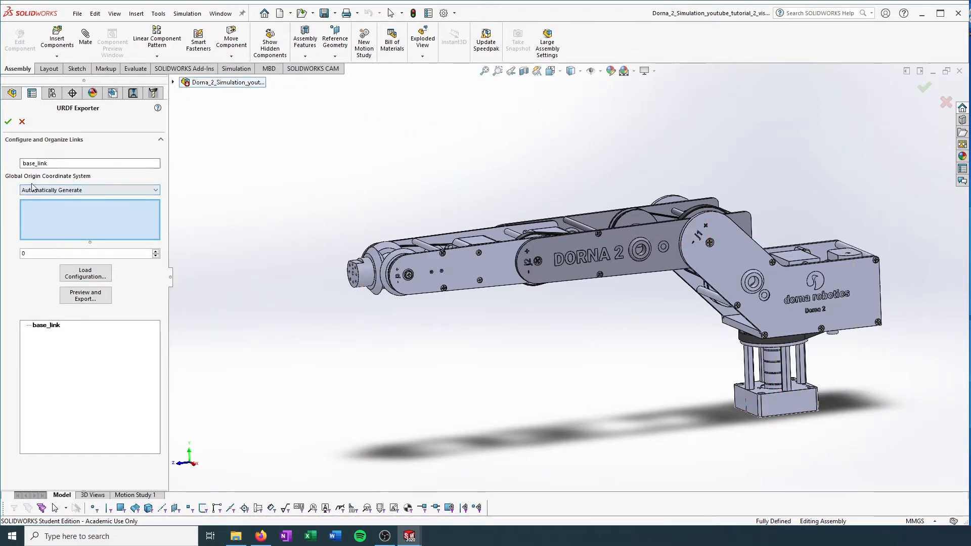
Step: Set base_link's global origin coordinate system to Global_Coordinate_System and assign the base.step component to it
{"action": "left_click", "coordinate": [59, 190]}
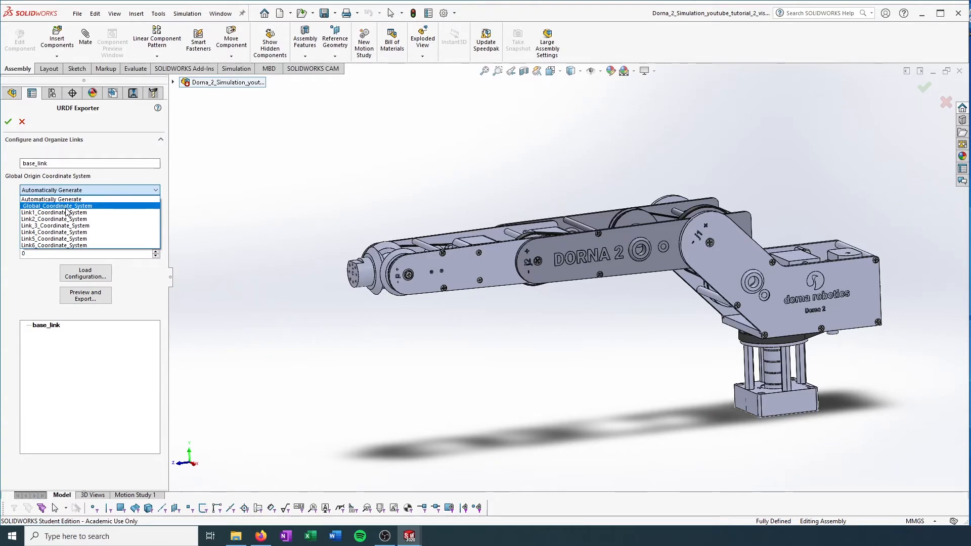
{"action": "left_click", "coordinate": [66, 207]}
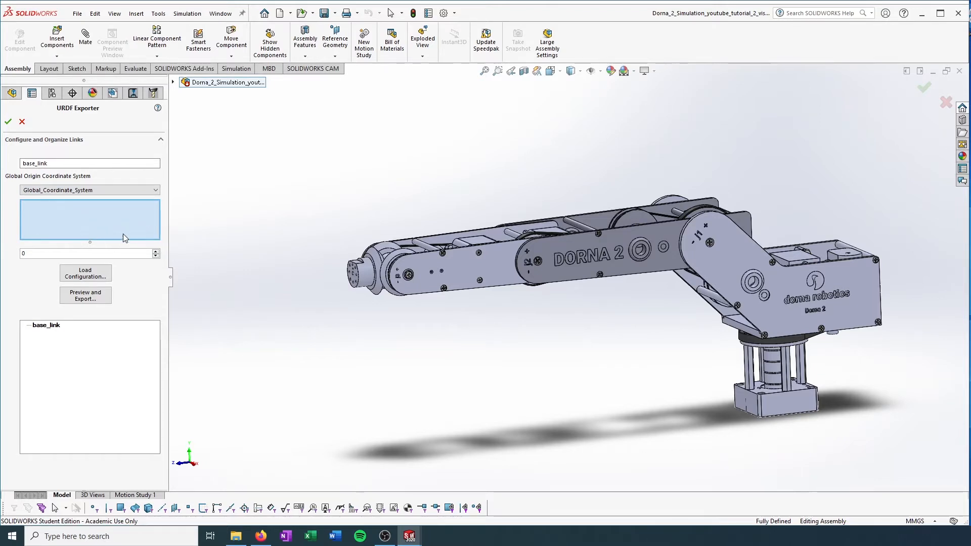
{"action": "left_click", "coordinate": [173, 82]}
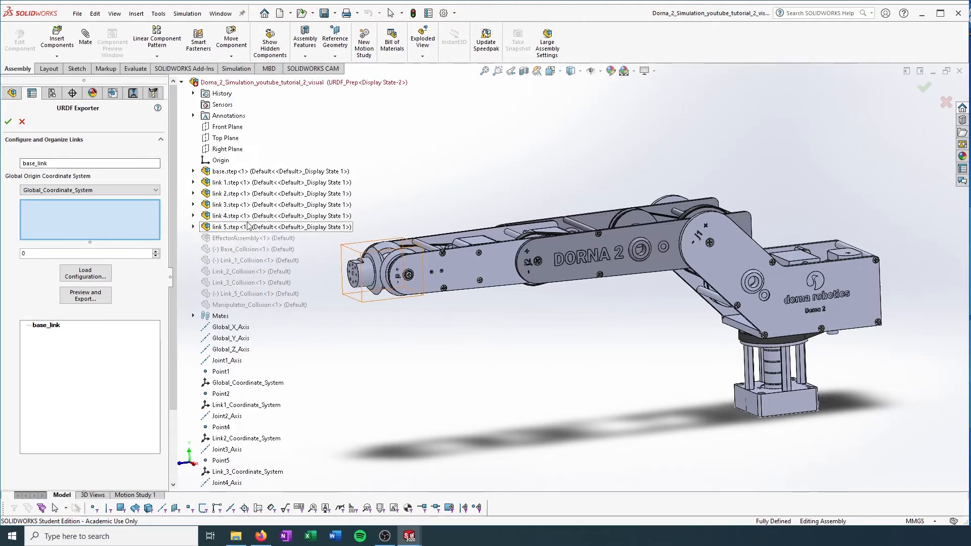
{"action": "left_click", "coordinate": [236, 172]}
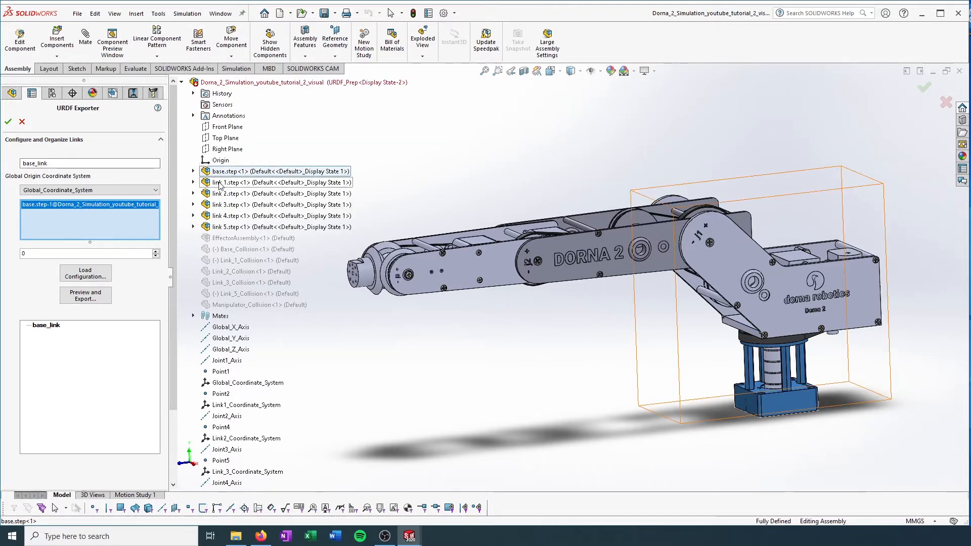
Step: Add one child link under base_link, naming the link link_1 and its joint Joint_1
{"action": "left_click", "coordinate": [33, 258]}
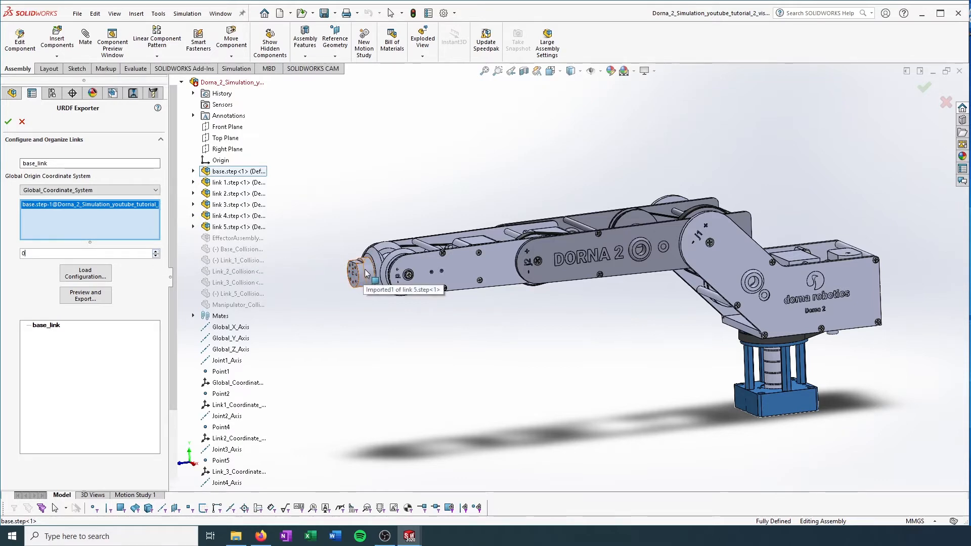
{"action": "left_click", "coordinate": [156, 252]}
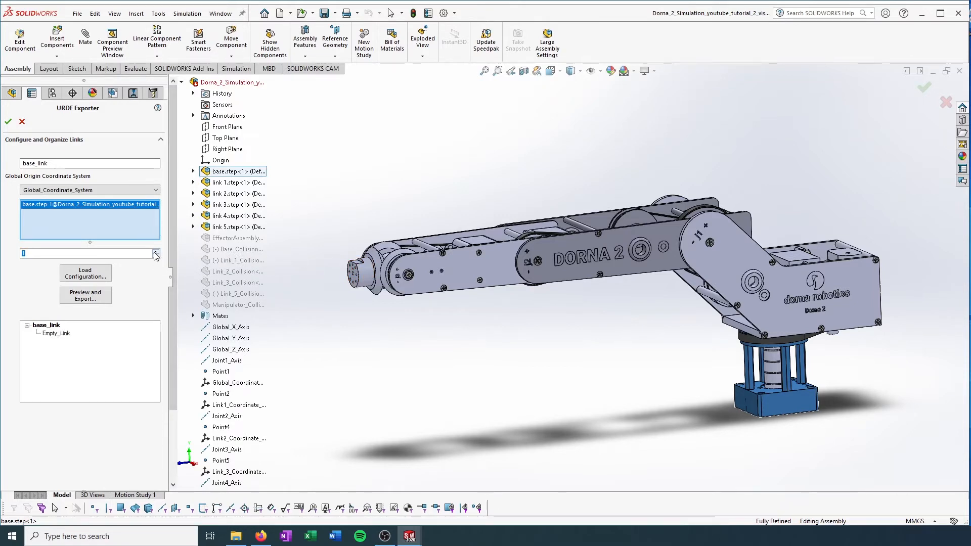
{"action": "left_click", "coordinate": [54, 334]}
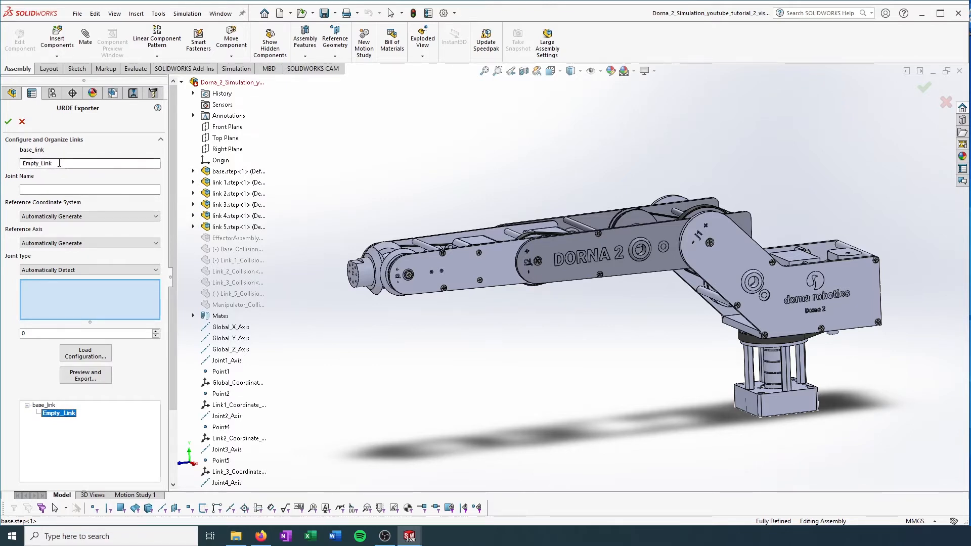
{"action": "left_click_drag", "start_coordinate": [53, 163], "coordinate": [19, 162]}
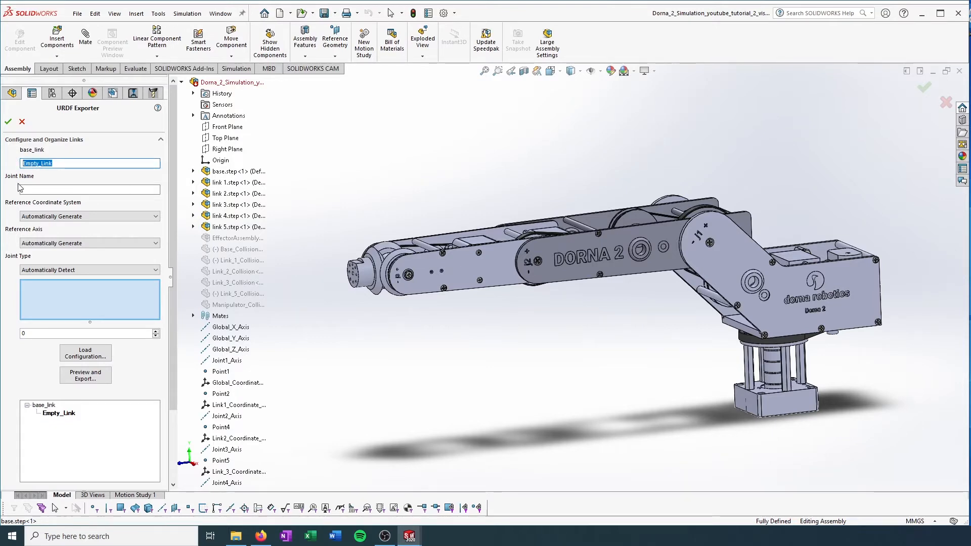
{"action": "type", "text": "lin"}
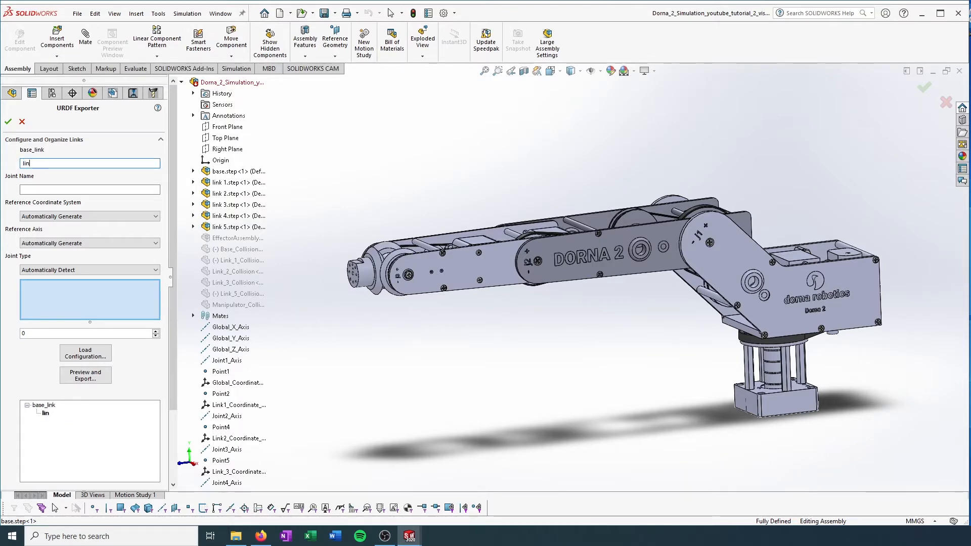
{"action": "type", "text": "k1"}
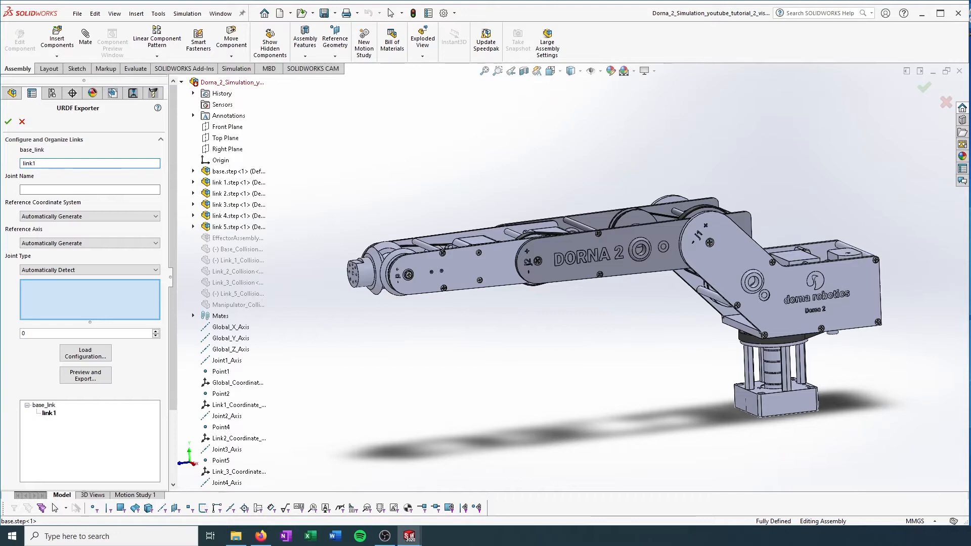
{"action": "key", "text": "BackSpace"}
{"action": "type", "text": "_1"}
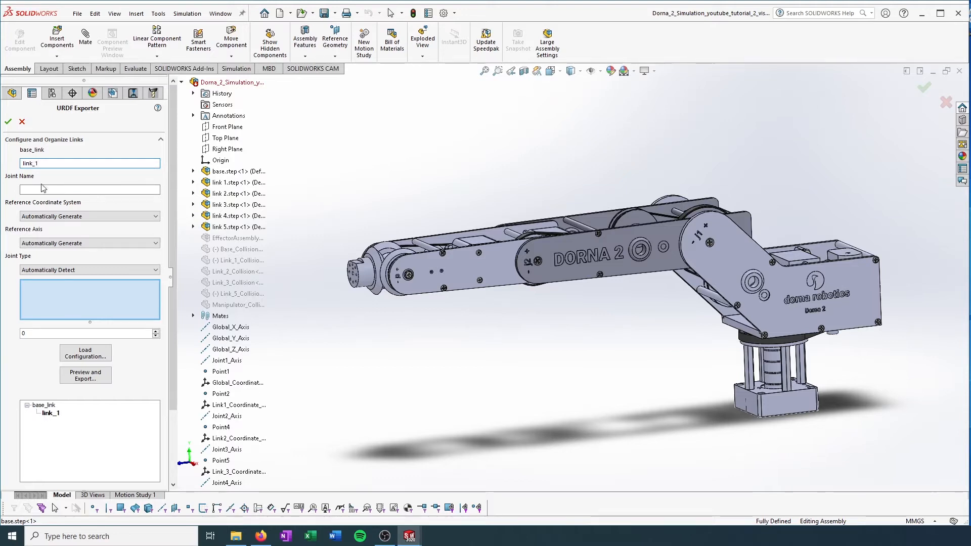
{"action": "left_click", "coordinate": [54, 190]}
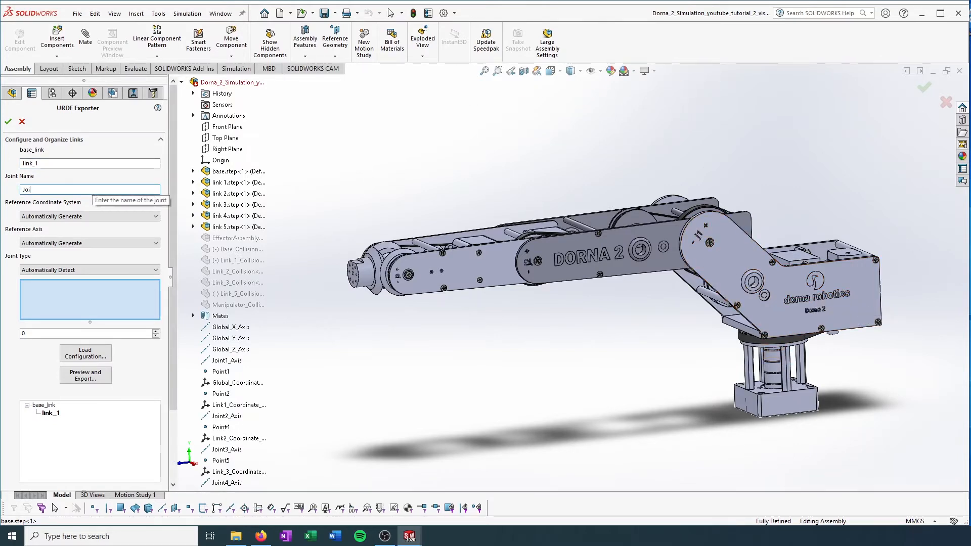
{"action": "type", "text": "nt_1"}
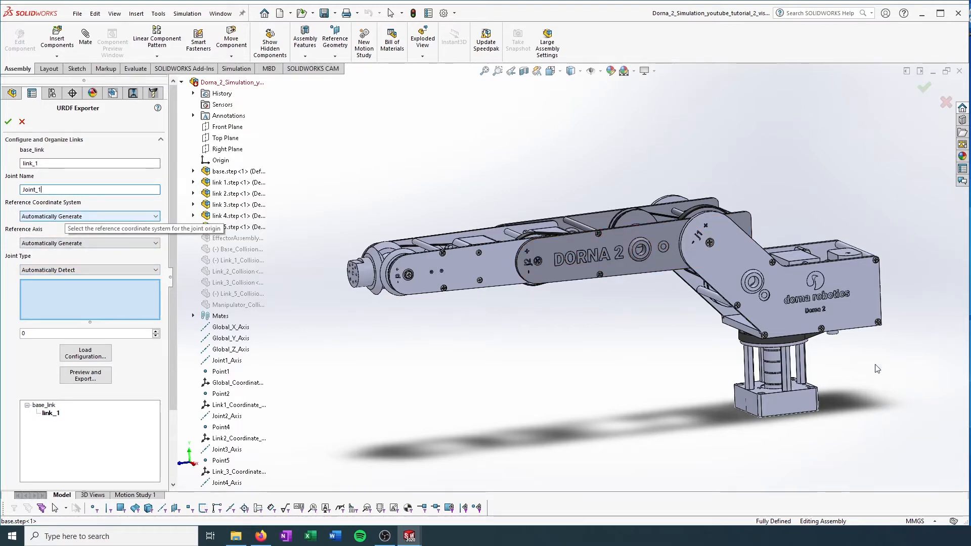
Step: Set link_1's reference coordinate system to Link1_Coordinate_System and its reference axis to Joint1_Axis
{"action": "left_click", "coordinate": [64, 220]}
{"action": "left_click", "coordinate": [64, 220]}
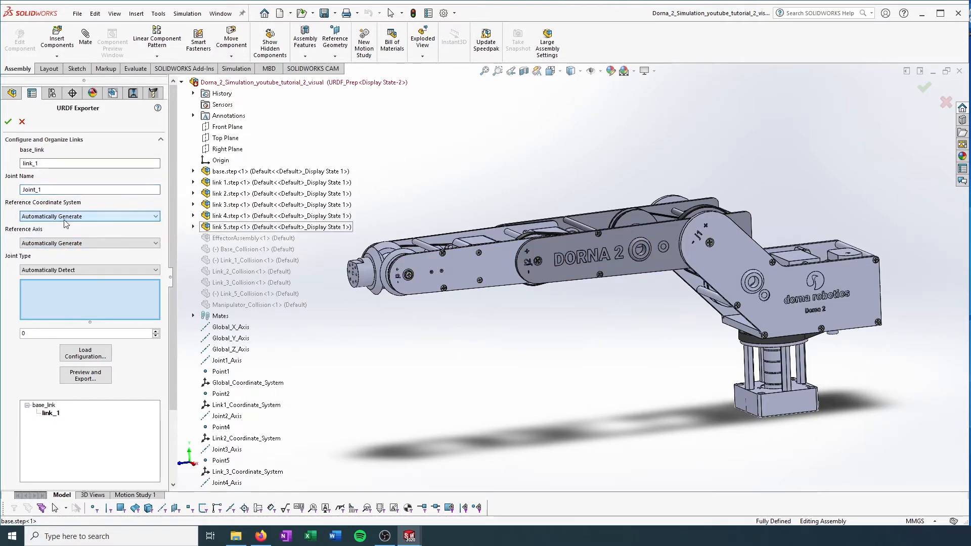
{"action": "scroll", "coordinate": [266, 325], "scroll_direction": "down", "scroll_amount": 2}
{"action": "scroll", "coordinate": [265, 325], "scroll_direction": "up", "scroll_amount": 4}
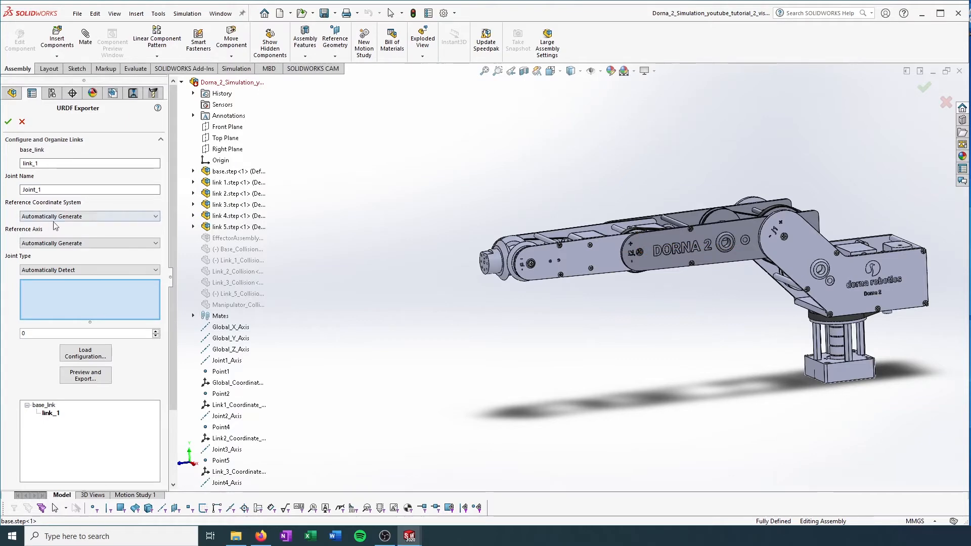
{"action": "left_click", "coordinate": [70, 218]}
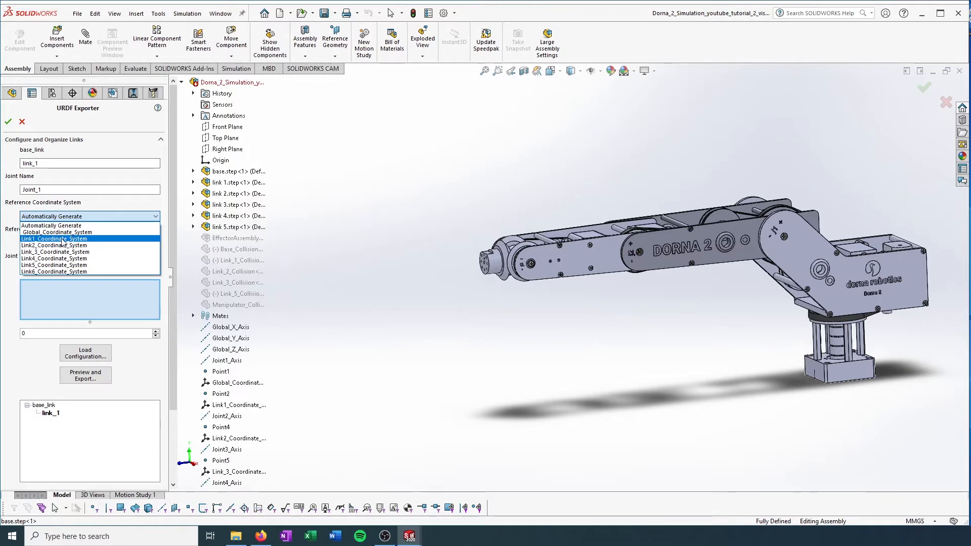
{"action": "left_click", "coordinate": [61, 238]}
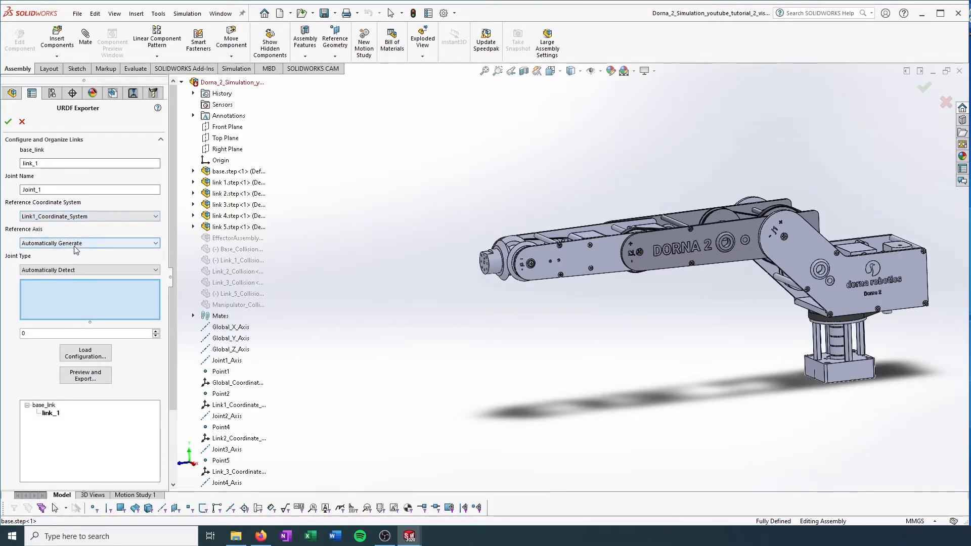
{"action": "left_click", "coordinate": [75, 244]}
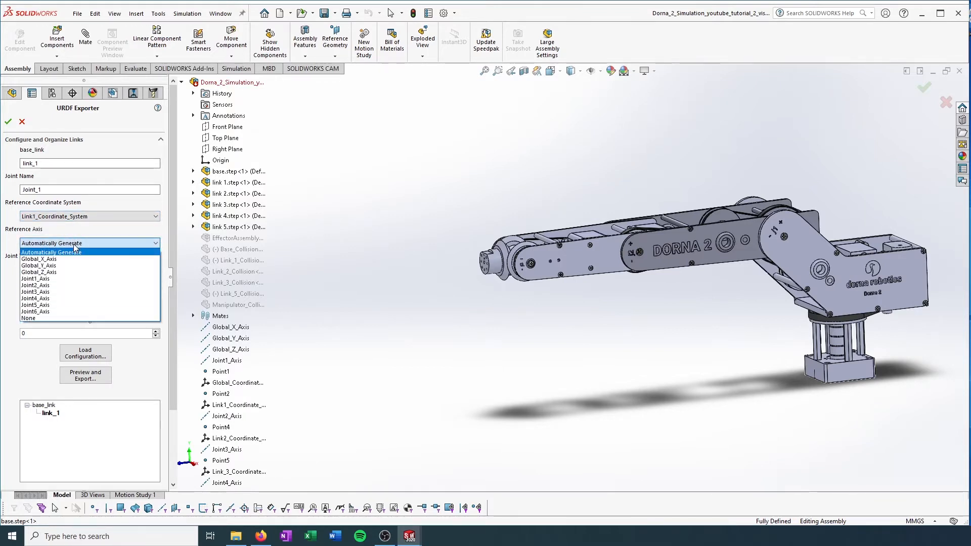
{"action": "left_click", "coordinate": [43, 281]}
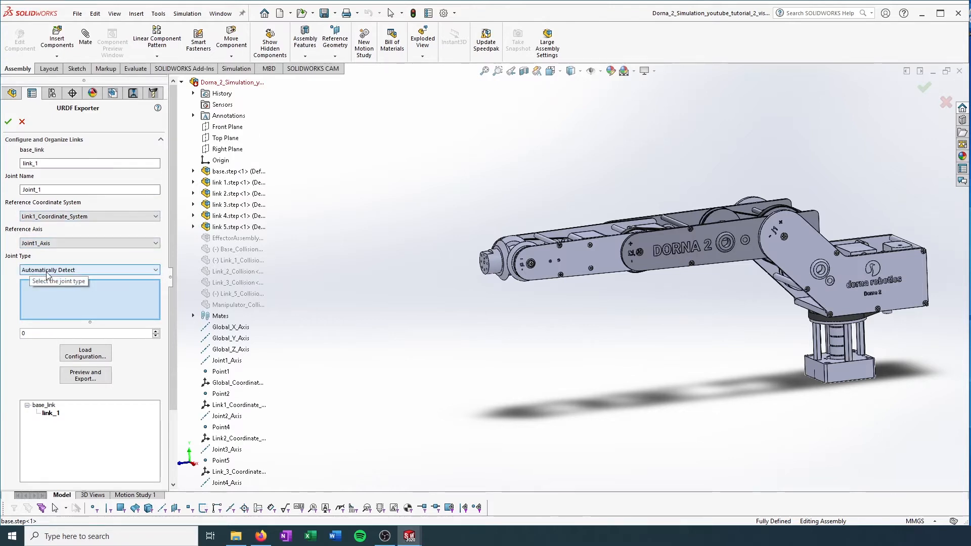
Step: Set Joint_1's type to revolute and assign the link 1.step component to link_1
{"action": "middle_click_drag", "start_coordinate": [862, 318], "coordinate": [800, 323]}
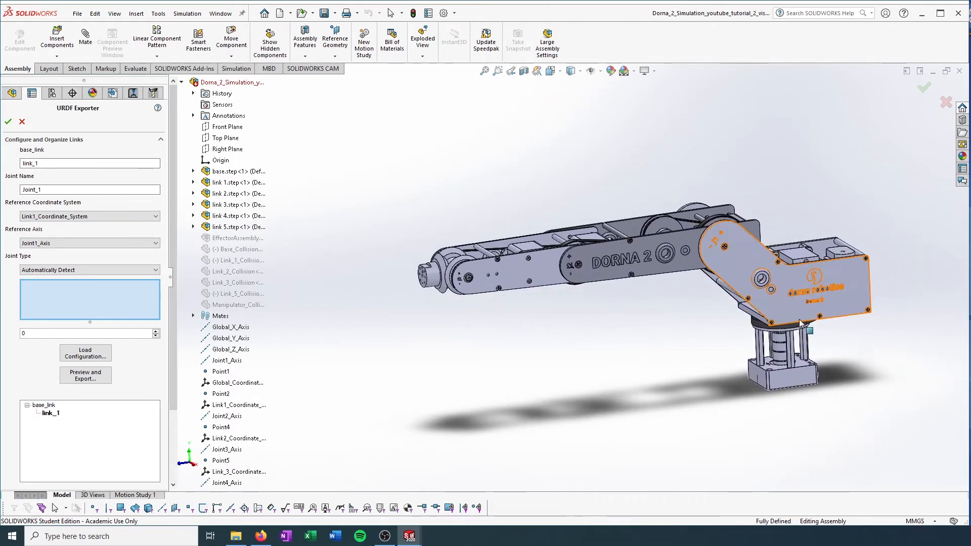
{"action": "left_click", "coordinate": [77, 269]}
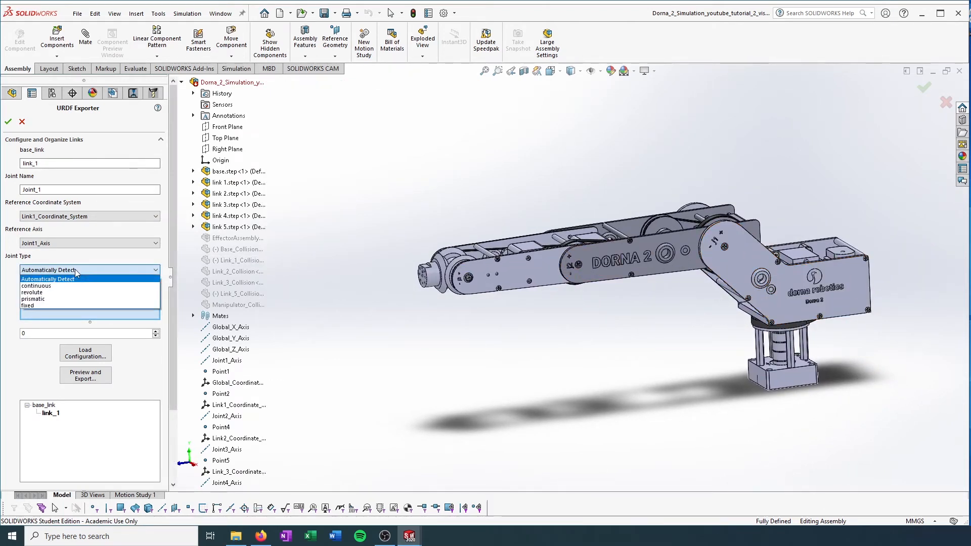
{"action": "left_click", "coordinate": [67, 293]}
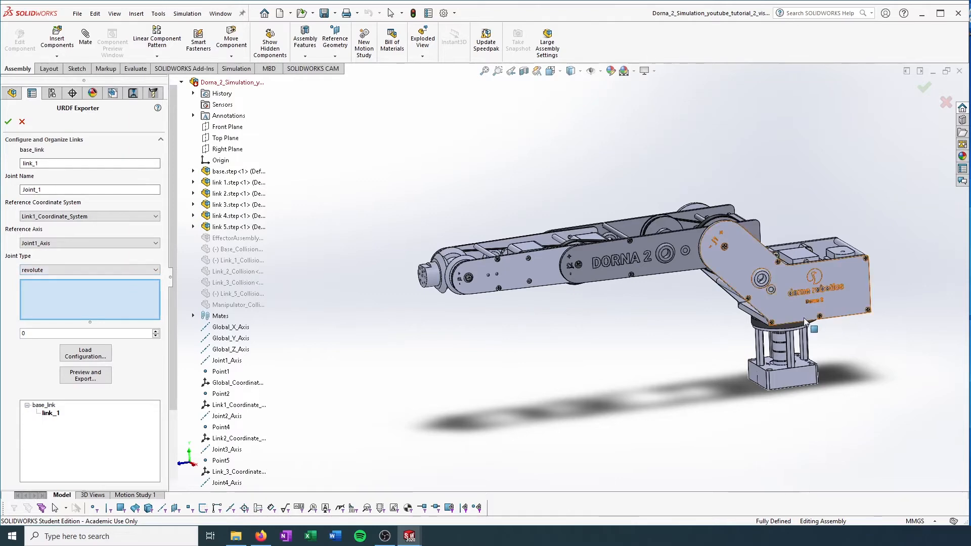
{"action": "middle_click_drag", "start_coordinate": [804, 268], "coordinate": [656, 271]}
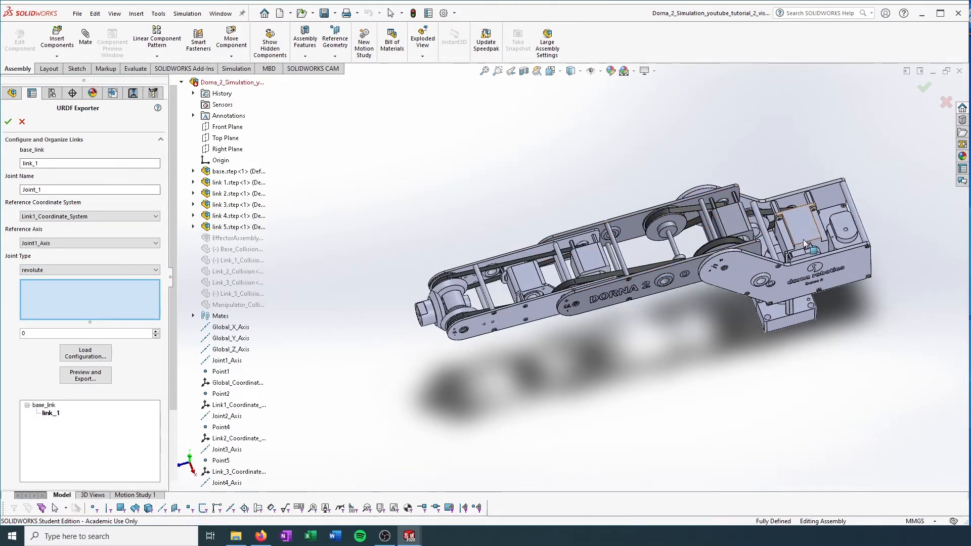
{"action": "middle_click_drag", "start_coordinate": [827, 312], "coordinate": [829, 183]}
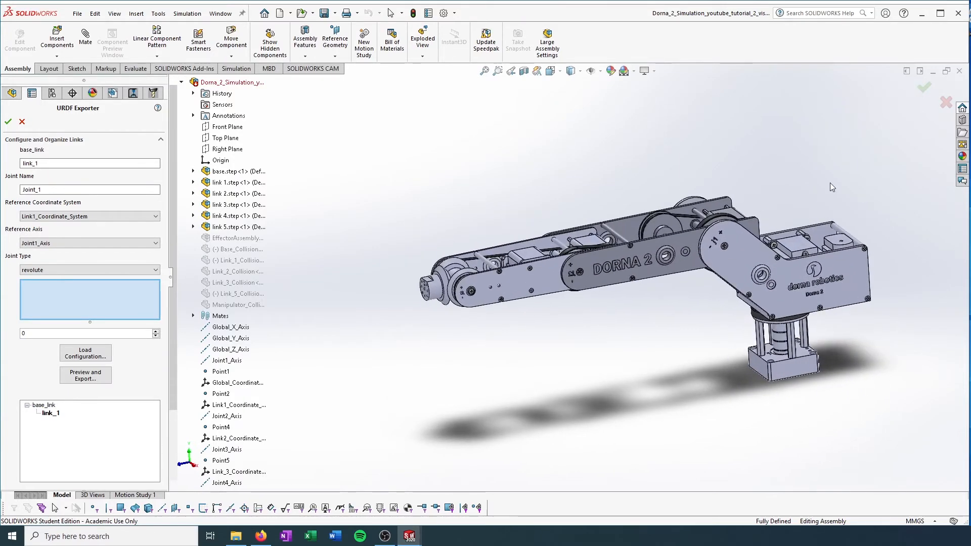
{"action": "left_click", "coordinate": [125, 269]}
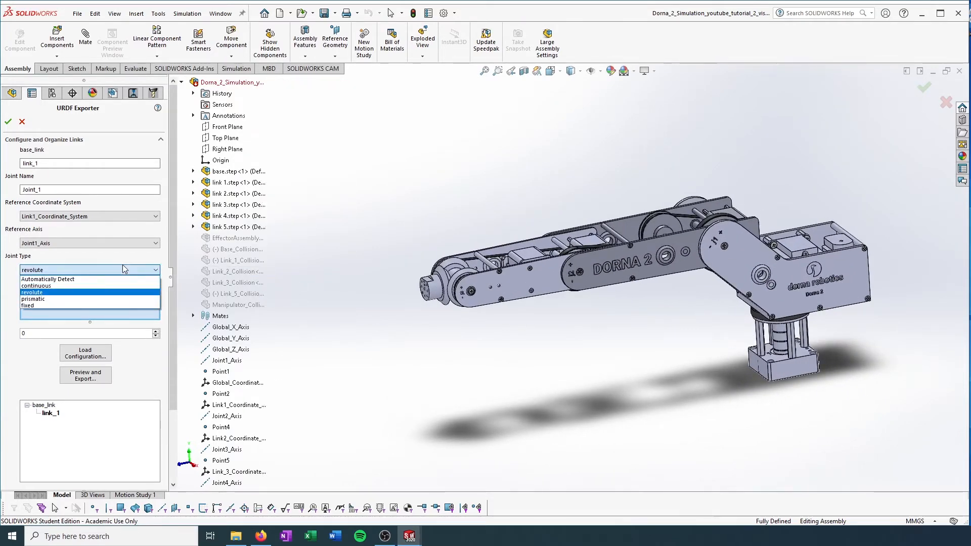
{"action": "left_click", "coordinate": [124, 268]}
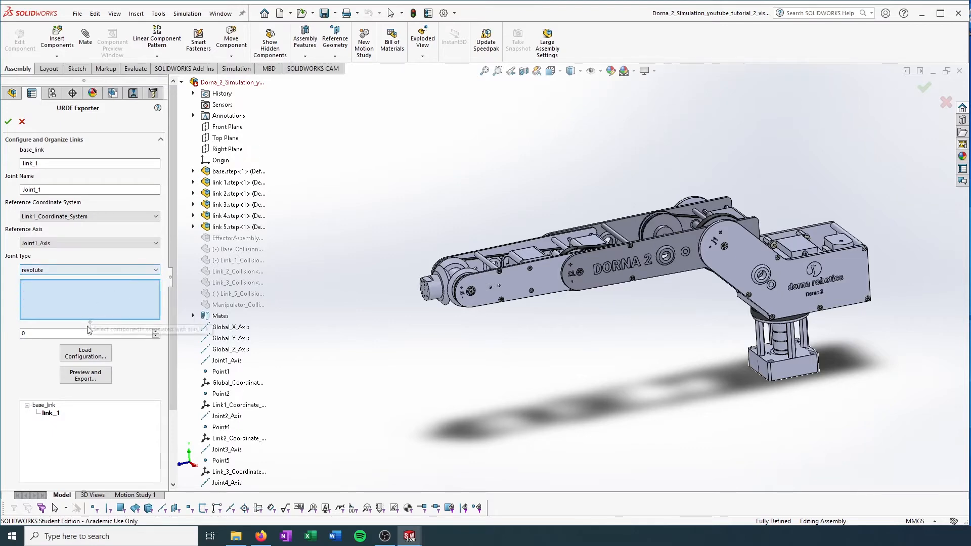
{"action": "middle_click_drag", "start_coordinate": [711, 370], "coordinate": [781, 356]}
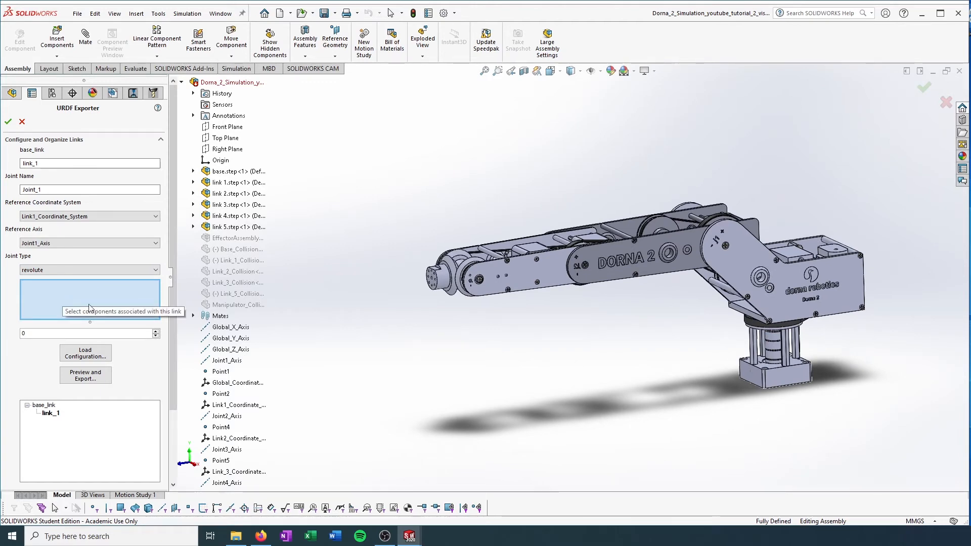
{"action": "left_click", "coordinate": [233, 184]}
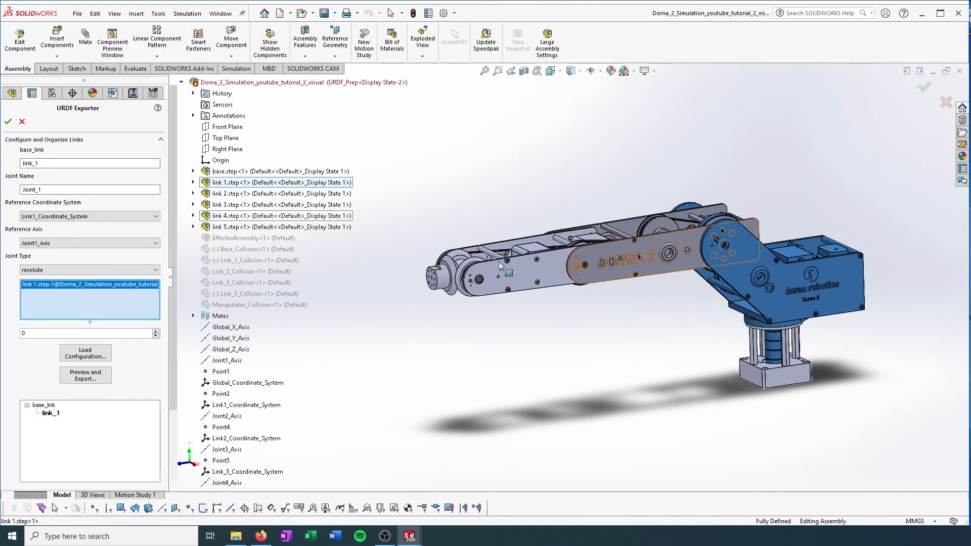
Step: Add one child link under link_1, naming the link Link_2 and its joint Joint_2
{"action": "left_click", "coordinate": [155, 332]}
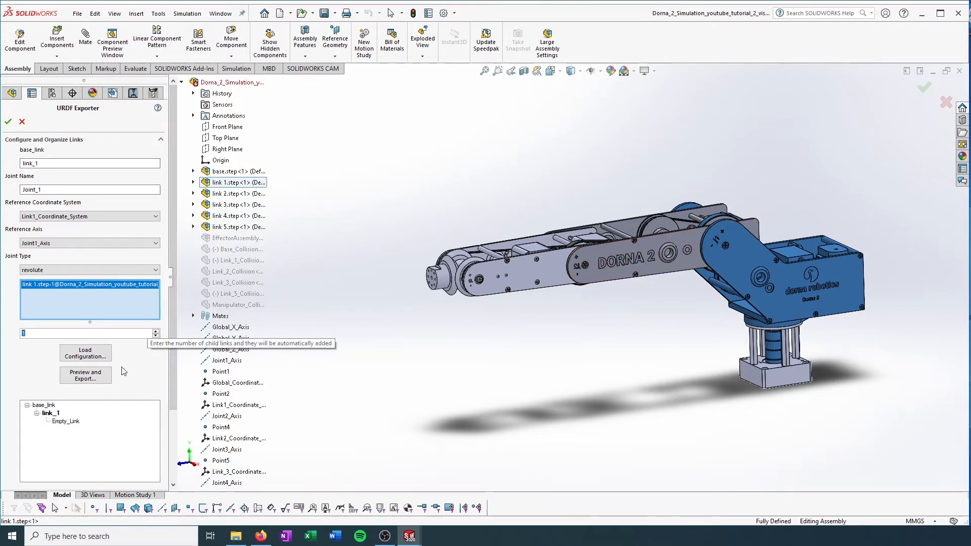
{"action": "left_click", "coordinate": [68, 421]}
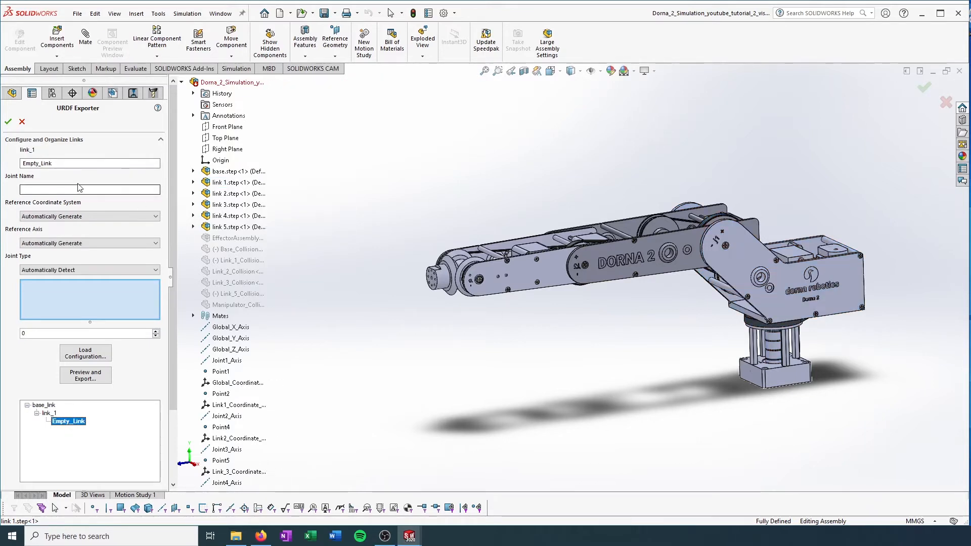
{"action": "left_click", "coordinate": [77, 163]}
{"action": "left_click_drag", "start_coordinate": [77, 165], "coordinate": [26, 168]}
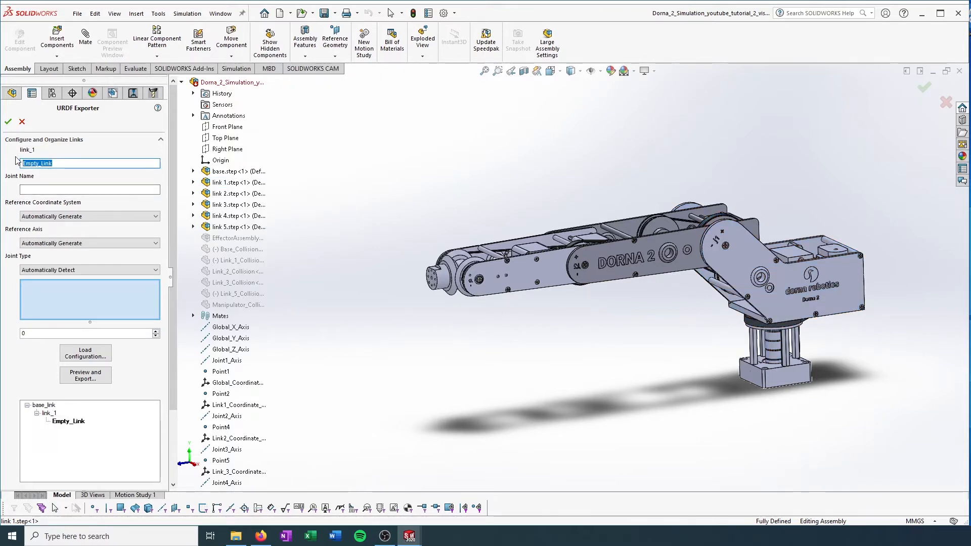
{"action": "type", "text": "Link_2"}
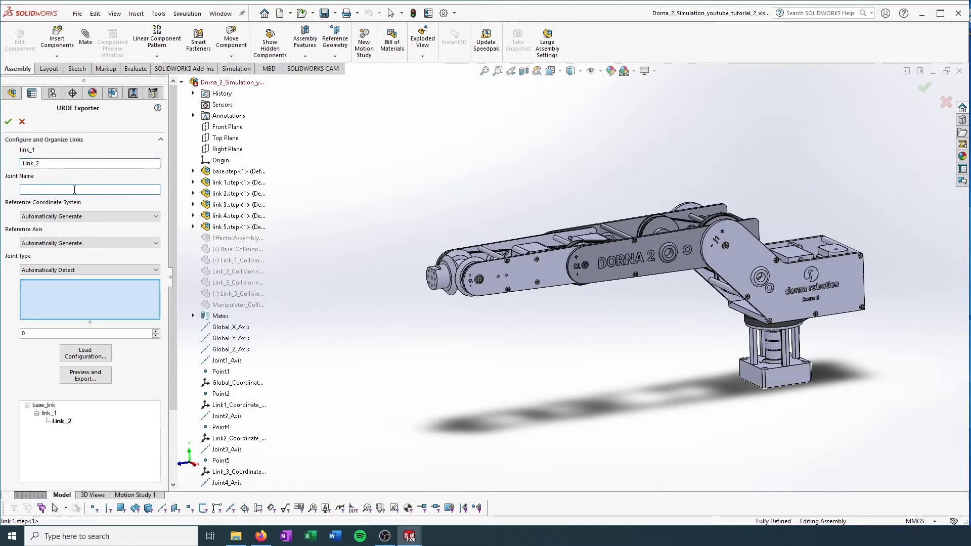
{"action": "type", "text": "_"}
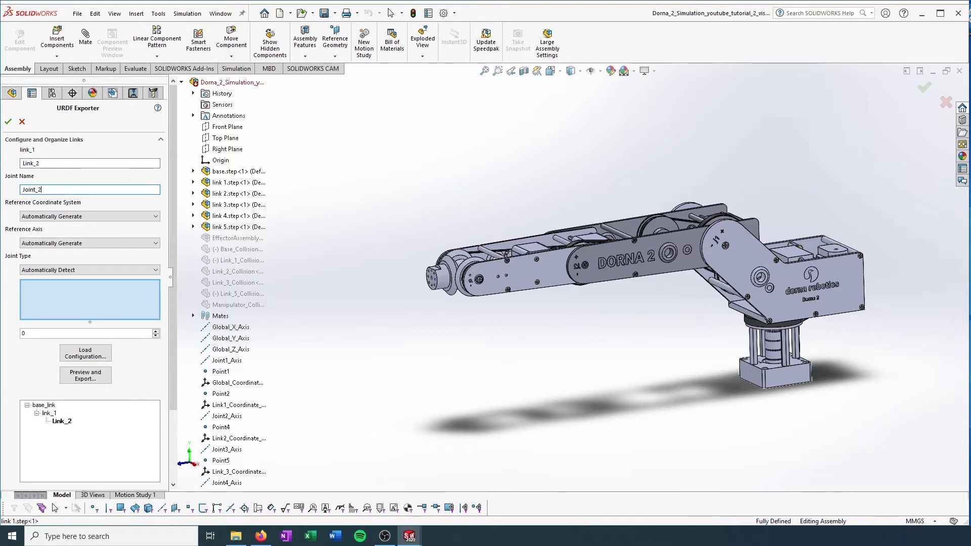
Step: Set Link_2's reference coordinate system to Link2_Coordinate_System and its reference axis to Joint2_Axis
{"action": "left_click", "coordinate": [73, 217]}
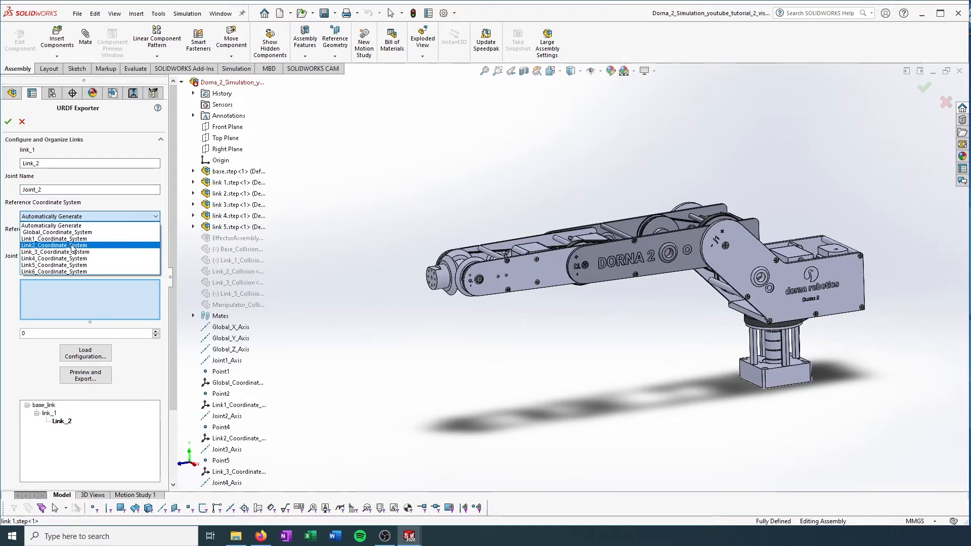
{"action": "left_click", "coordinate": [49, 246]}
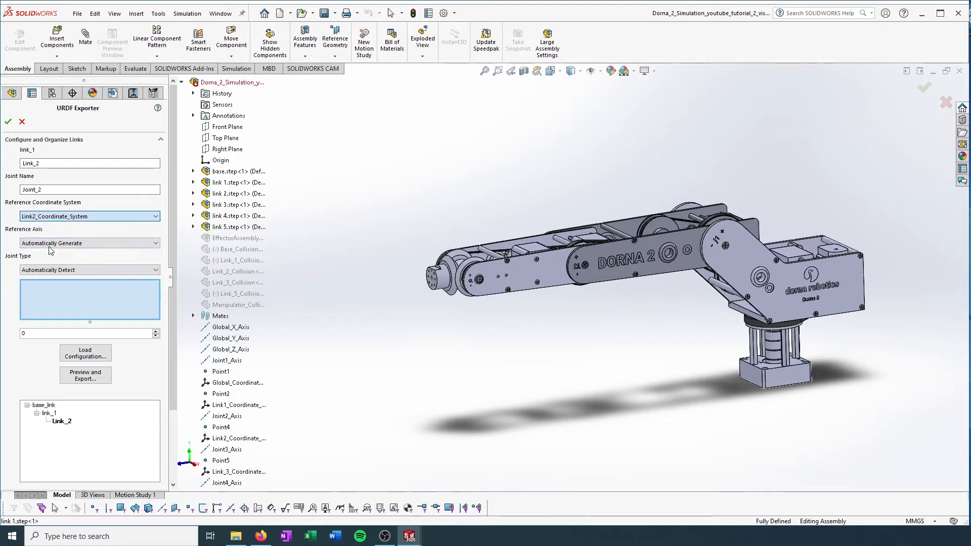
{"action": "left_click", "coordinate": [64, 243]}
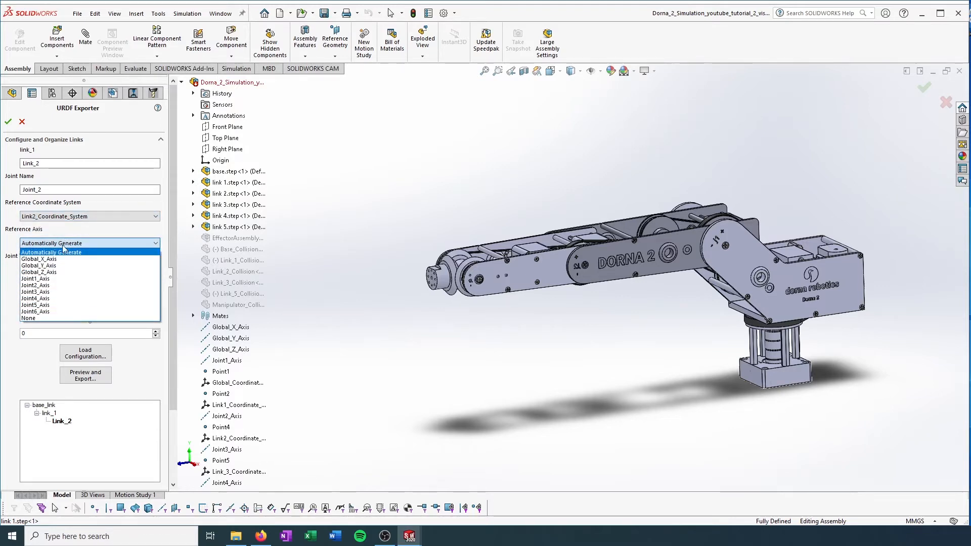
{"action": "left_click", "coordinate": [62, 285]}
Step: Make Joint_2 revolute with the link 2.step component assigned to Link_2, and add one child link under Link_2
{"action": "left_click", "coordinate": [63, 271]}
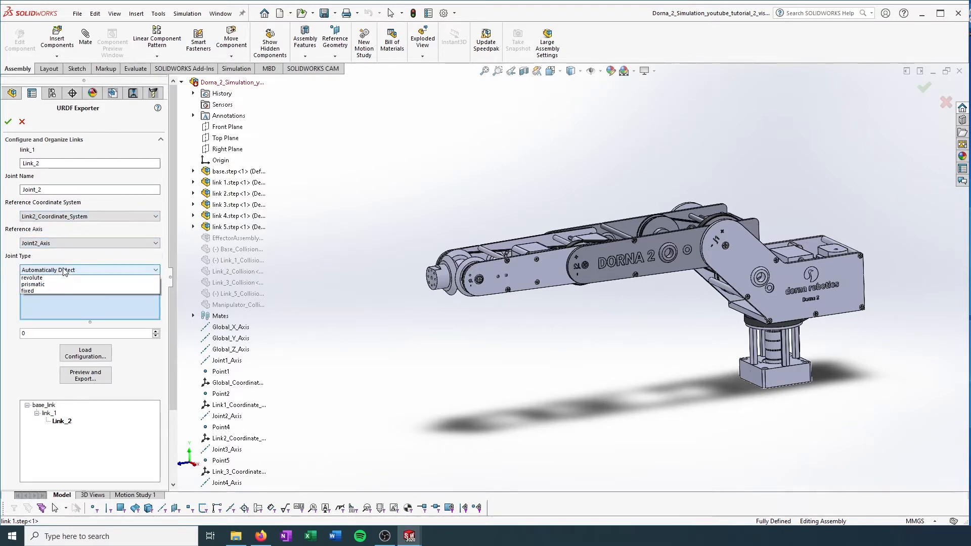
{"action": "left_click", "coordinate": [59, 296]}
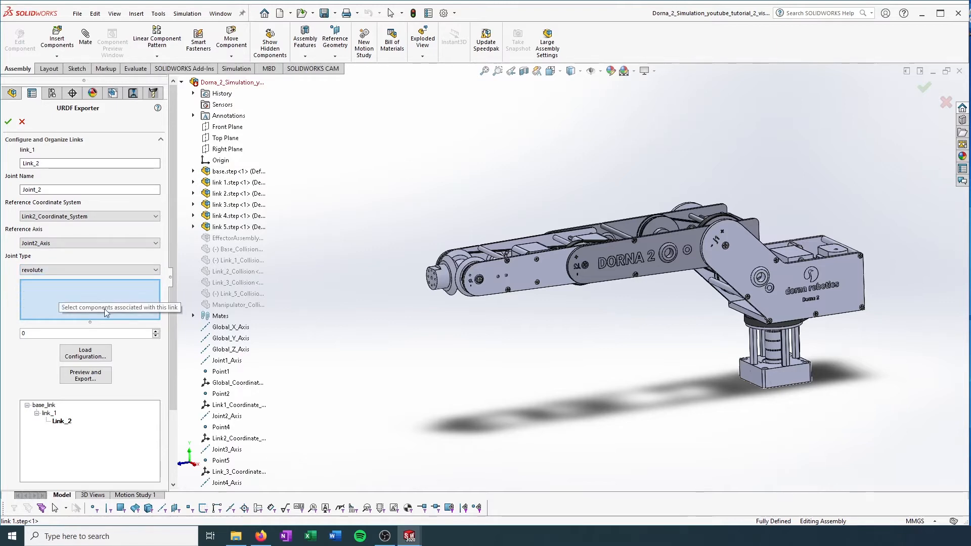
{"action": "left_click", "coordinate": [252, 196]}
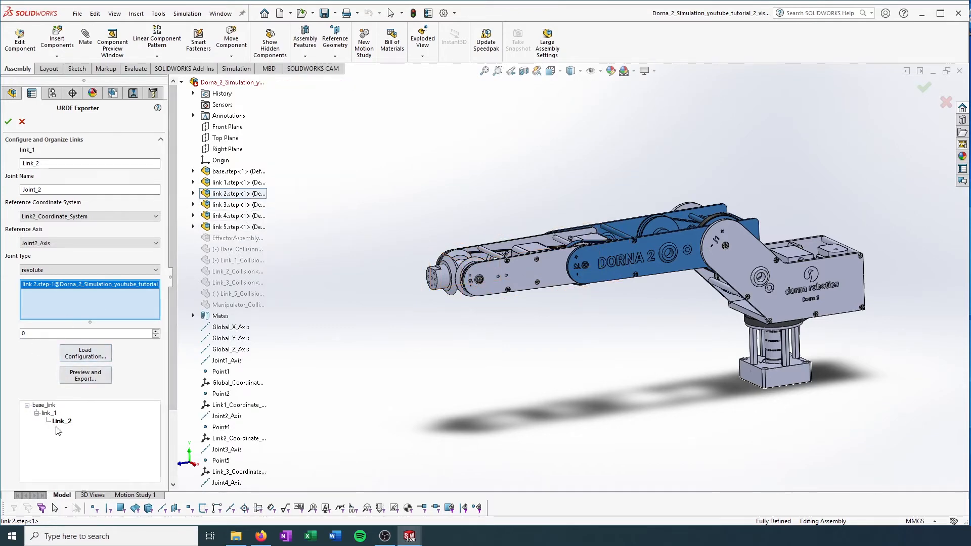
{"action": "left_click", "coordinate": [156, 332]}
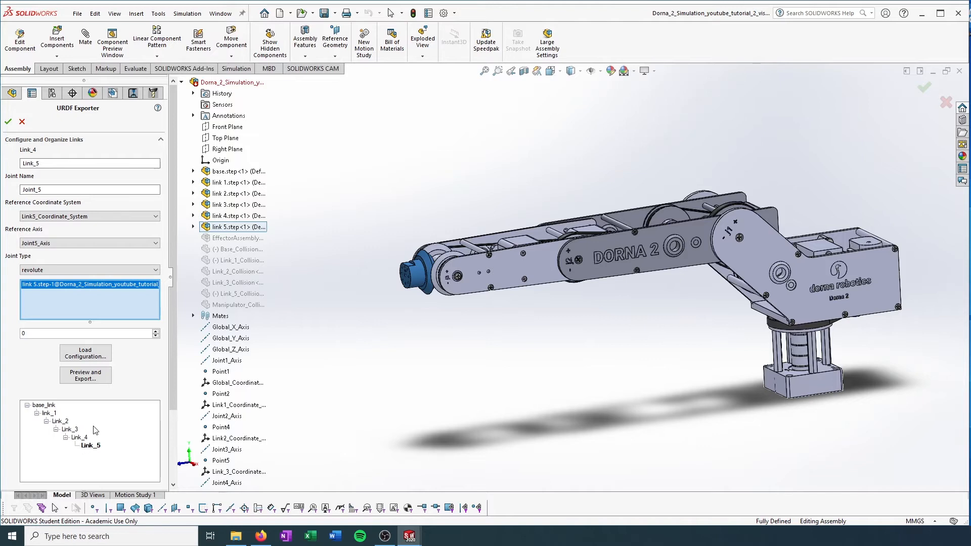
Step: Review the available joint types for Joint_5, keeping it revolute
{"action": "left_click", "coordinate": [129, 269]}
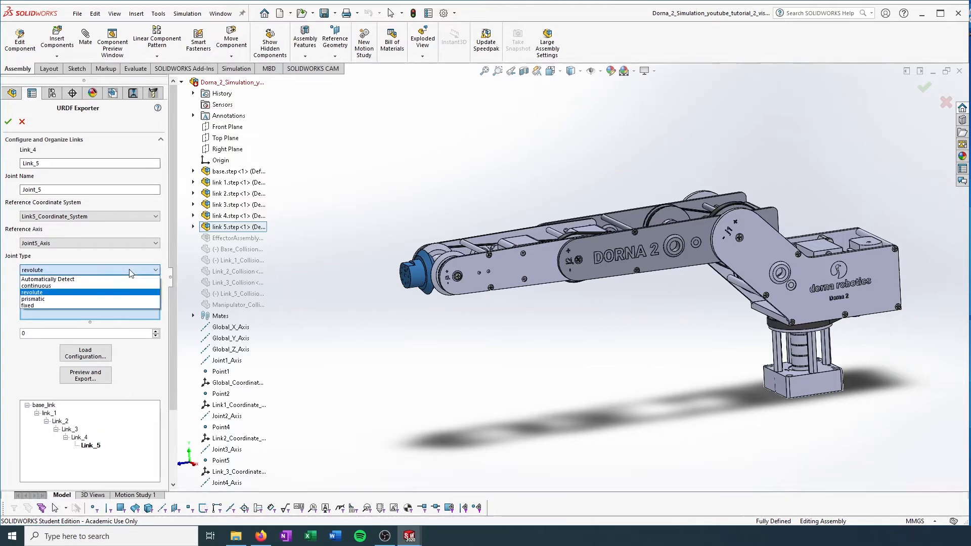
{"action": "left_click", "coordinate": [76, 292]}
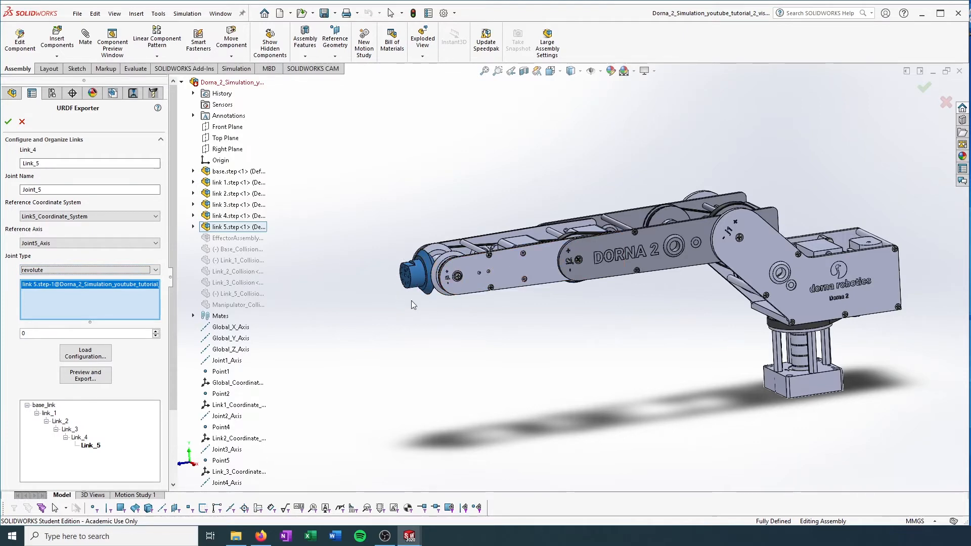
{"action": "left_click", "coordinate": [83, 269]}
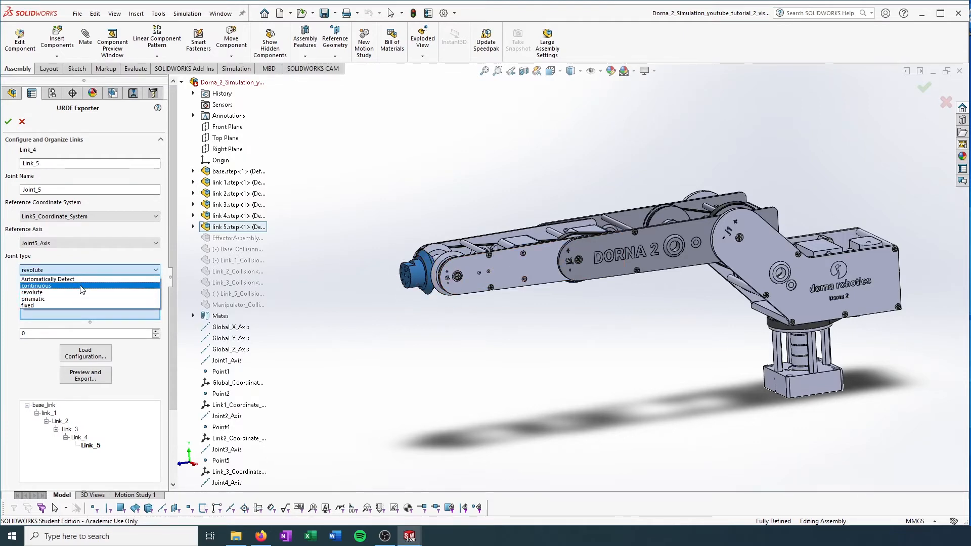
{"action": "left_click", "coordinate": [85, 270]}
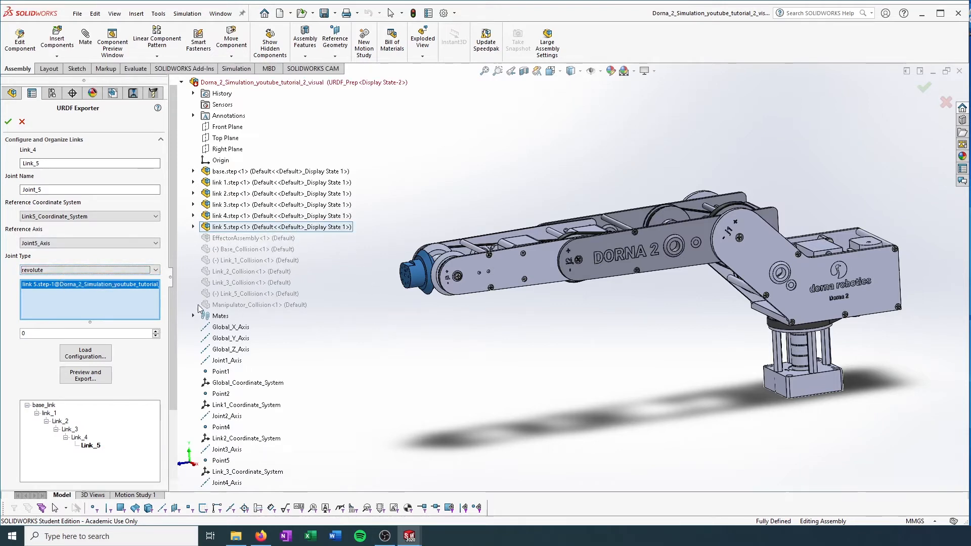
Step: Open the URDF export preview and review the joint properties of Joint_1 through Joint_5
{"action": "left_click", "coordinate": [85, 380]}
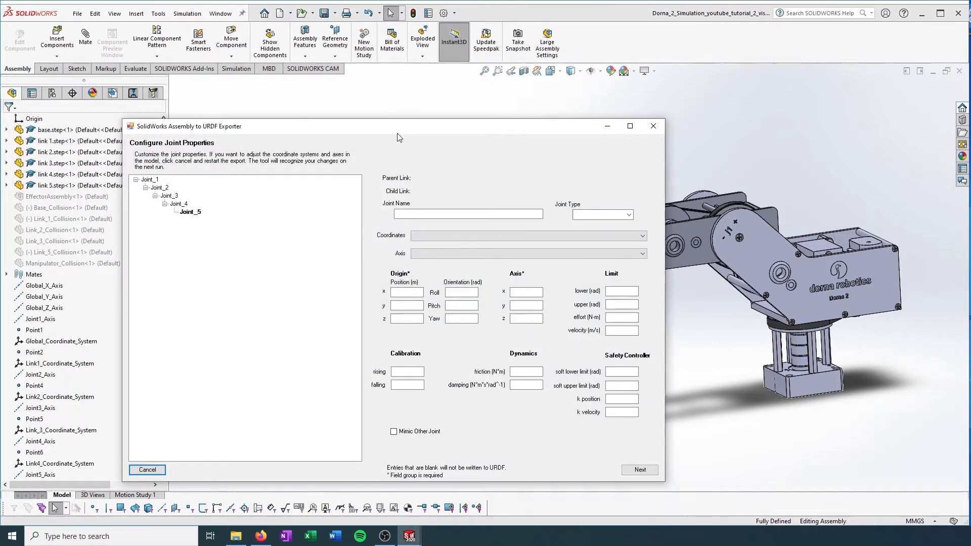
{"action": "left_click_drag", "start_coordinate": [397, 130], "coordinate": [403, 111]}
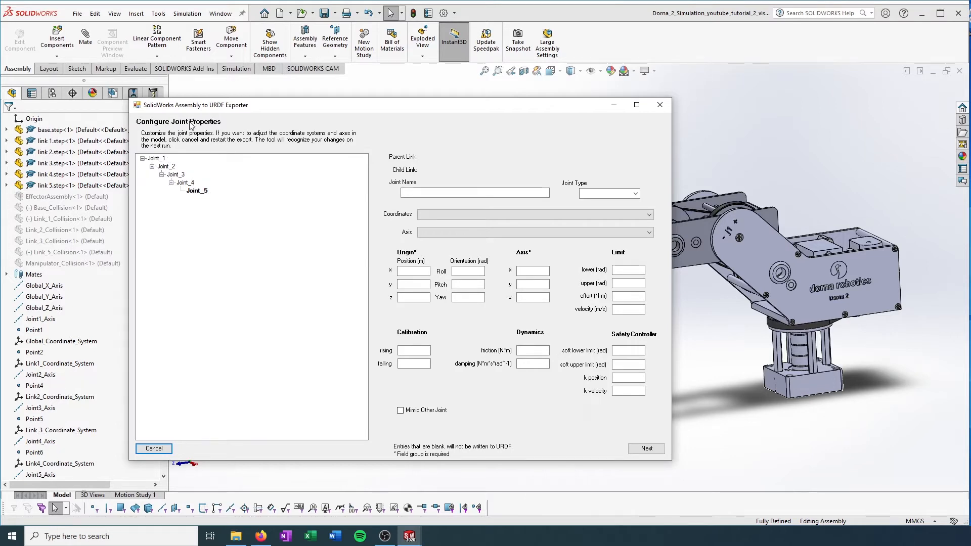
{"action": "left_click", "coordinate": [158, 160]}
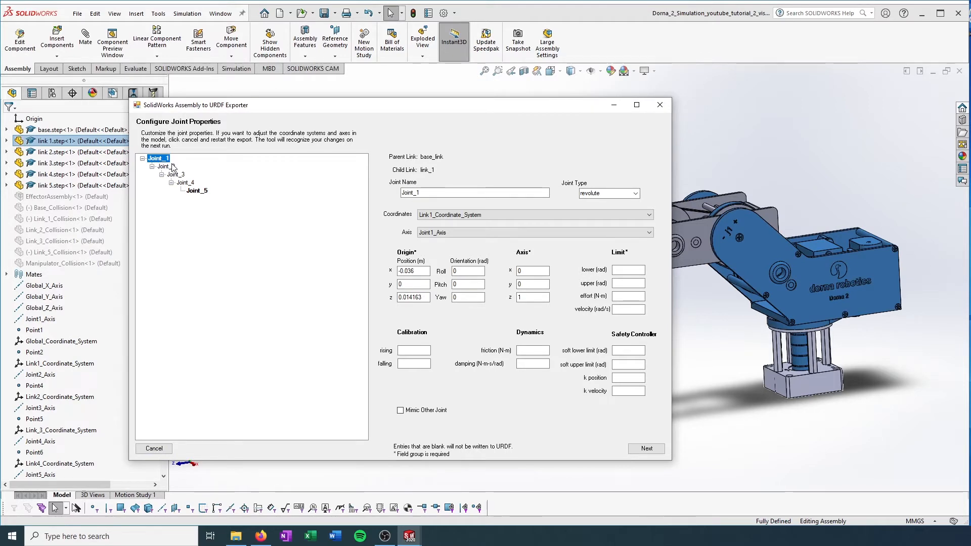
{"action": "left_click", "coordinate": [170, 166]}
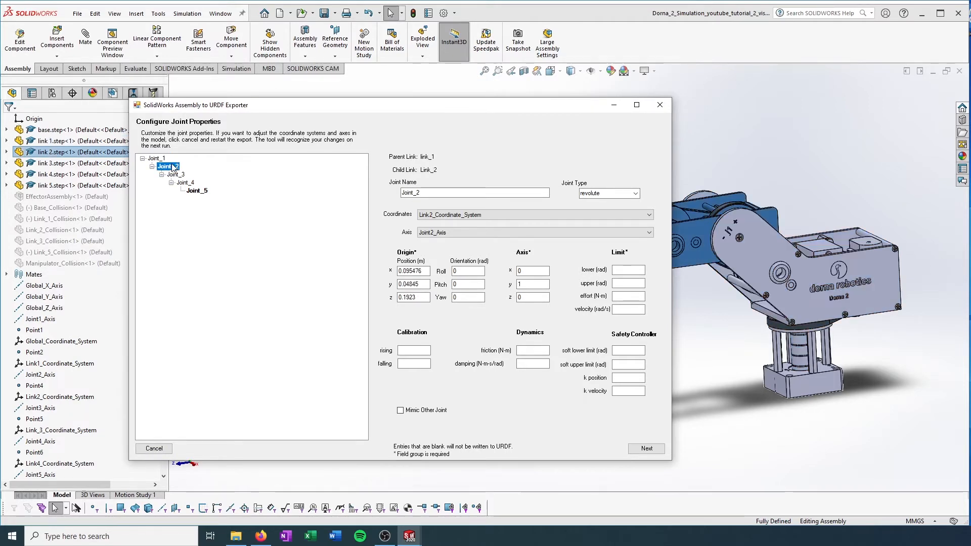
{"action": "left_click", "coordinate": [175, 175]}
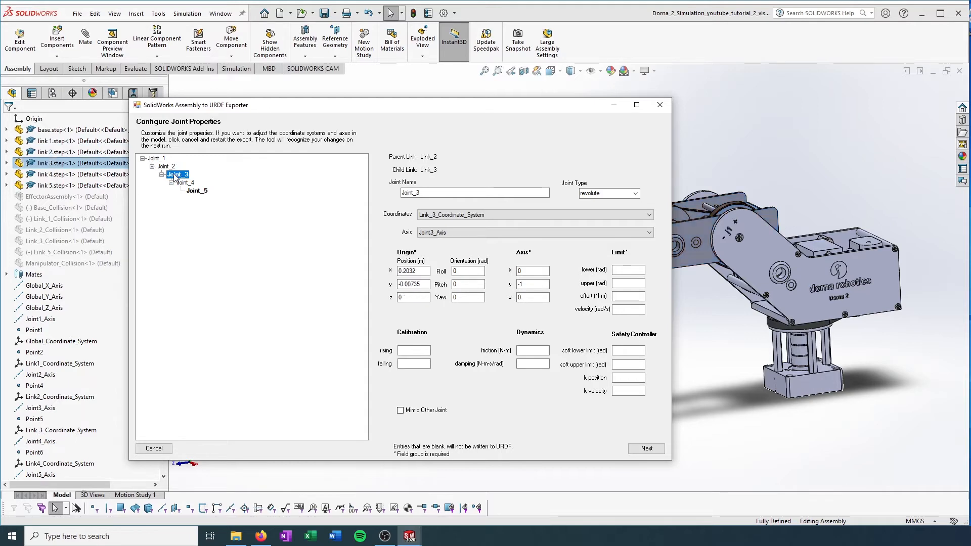
{"action": "left_click", "coordinate": [183, 183]}
{"action": "left_click", "coordinate": [201, 192]}
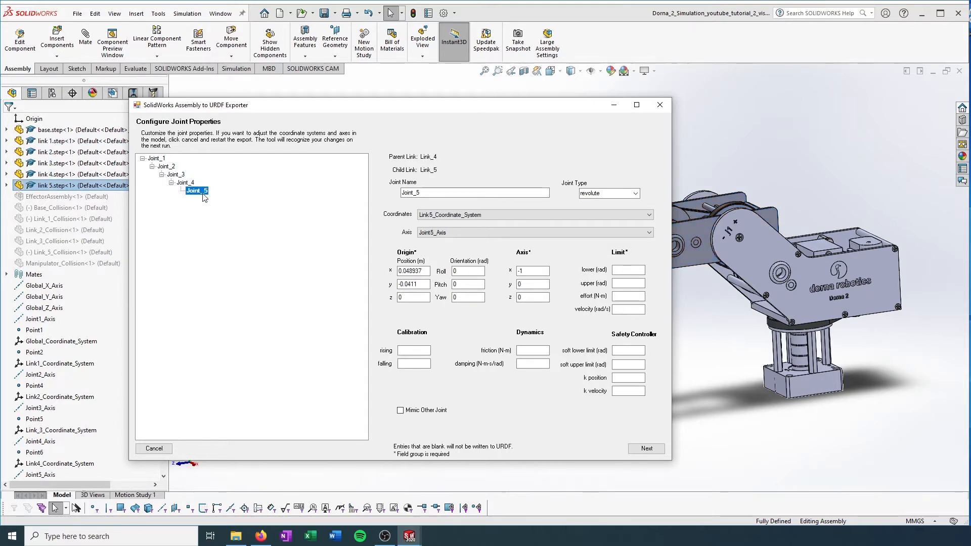
{"action": "left_click", "coordinate": [157, 159]}
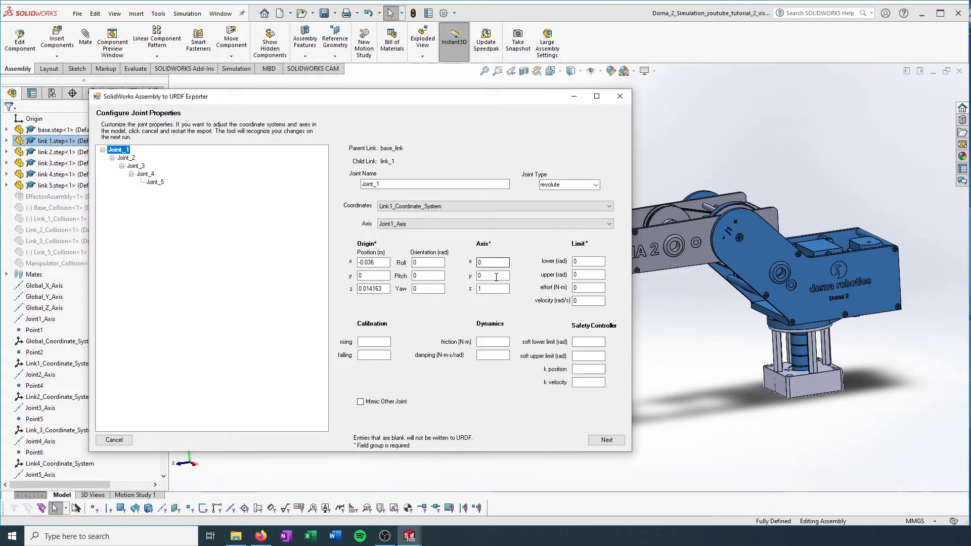
{"action": "left_click_drag", "start_coordinate": [478, 100], "coordinate": [525, 102]}
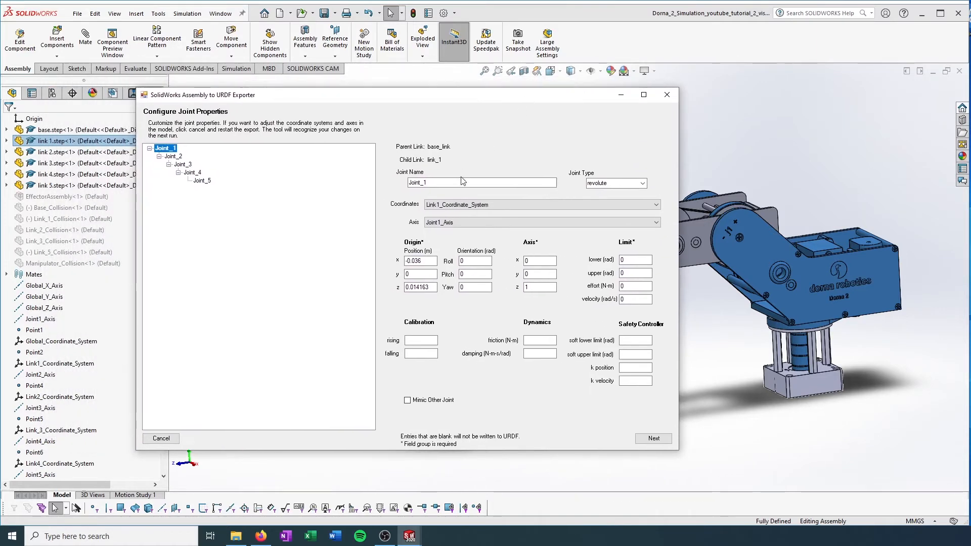
{"action": "left_click", "coordinate": [629, 259]}
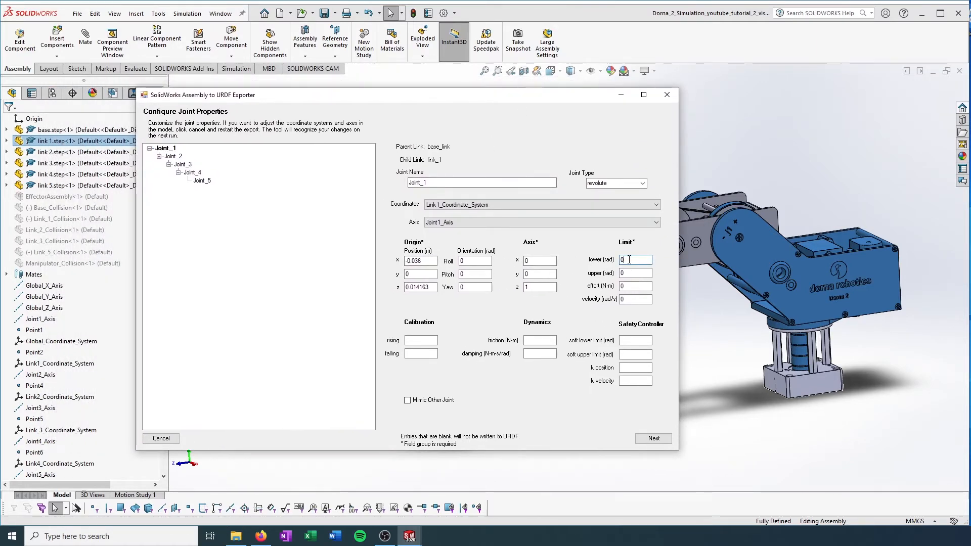
{"action": "left_click_drag", "start_coordinate": [554, 99], "coordinate": [441, 97]}
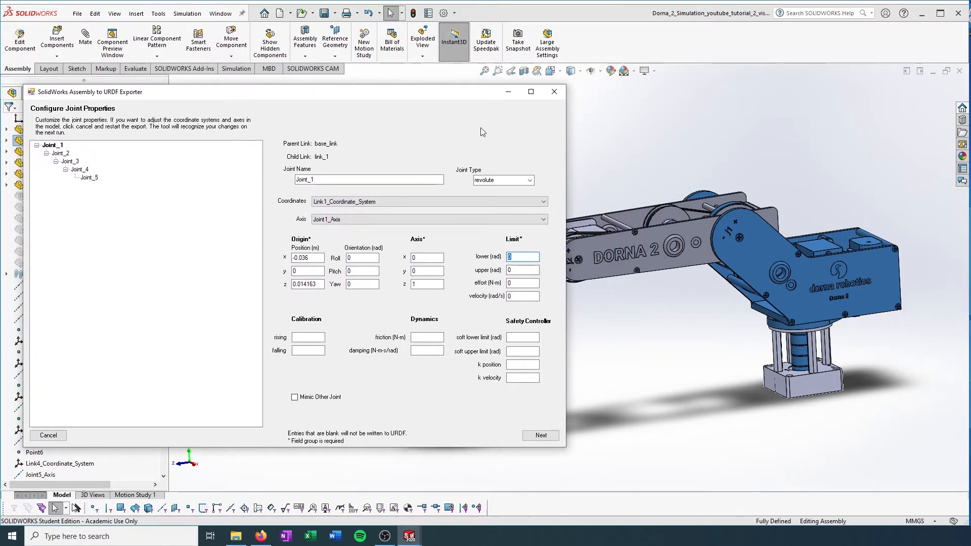
{"action": "left_click_drag", "start_coordinate": [461, 95], "coordinate": [456, 84]}
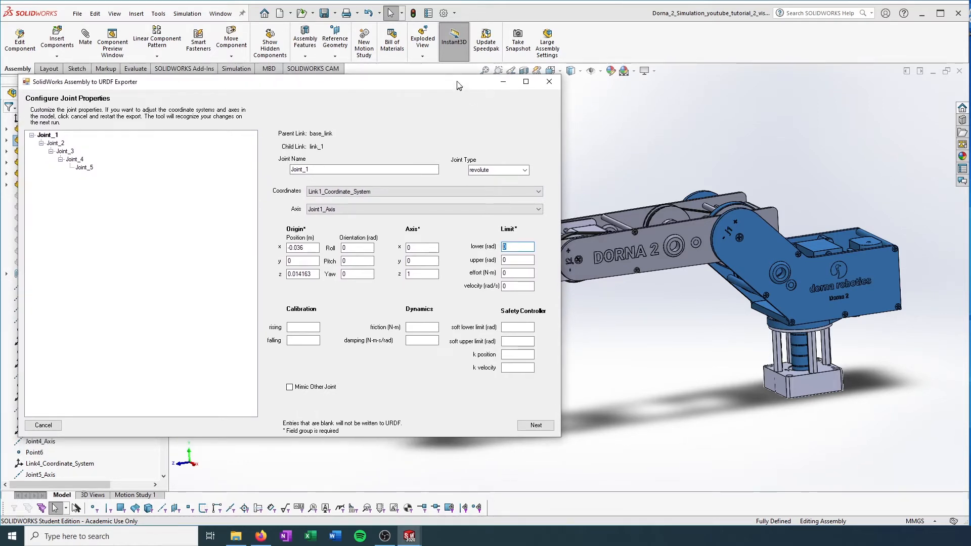
{"action": "left_click_drag", "start_coordinate": [457, 81], "coordinate": [518, 82]}
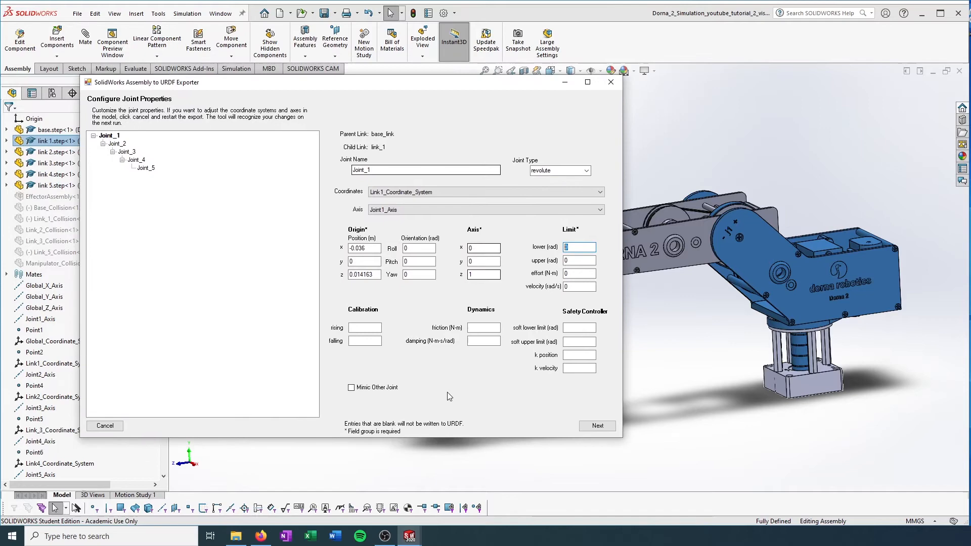
{"action": "left_click", "coordinate": [404, 545]}
{"action": "left_click", "coordinate": [520, 508]}
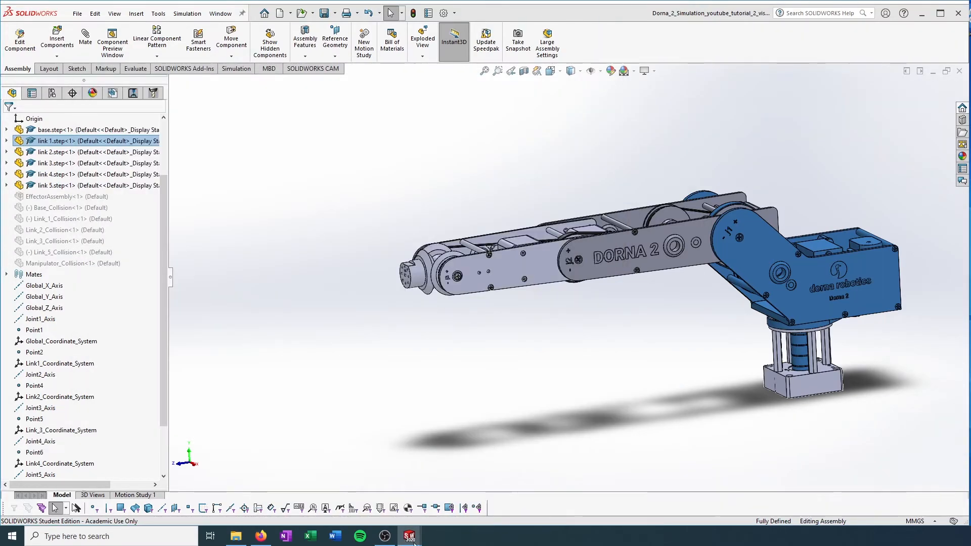
{"action": "left_click", "coordinate": [410, 537]}
{"action": "left_click", "coordinate": [520, 508]}
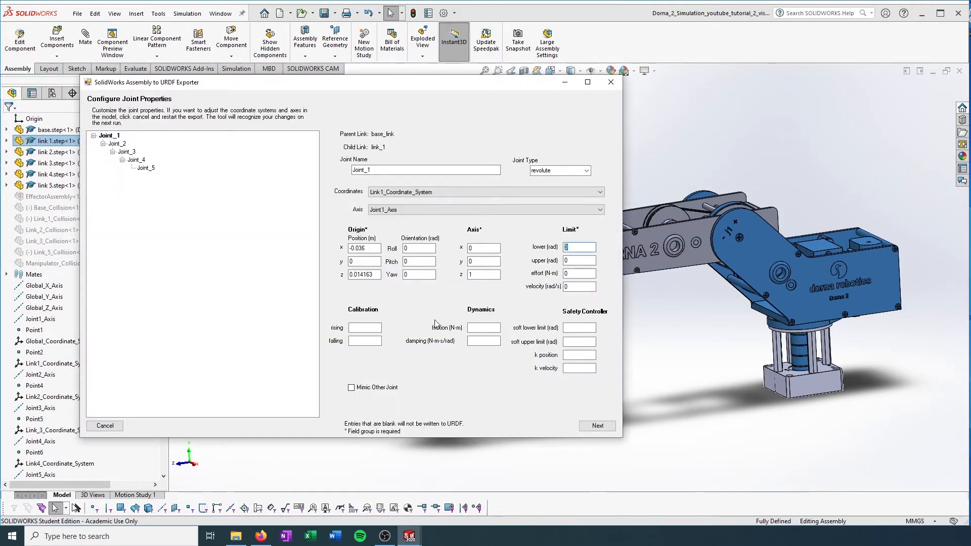
{"action": "left_click_drag", "start_coordinate": [364, 85], "coordinate": [293, 83]}
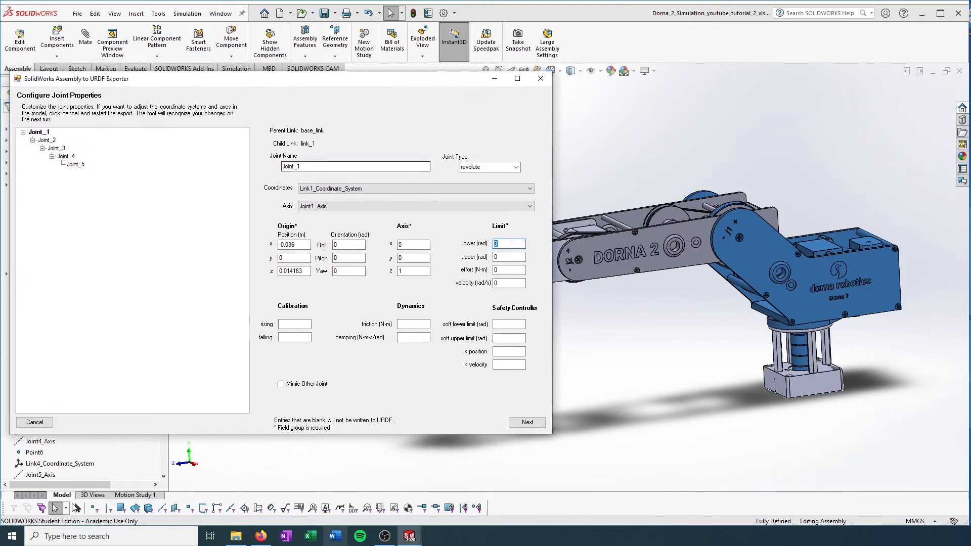
Step: Switch to Firefox and search the web for "Dorna 2"
{"action": "left_click", "coordinate": [272, 537]}
{"action": "left_click", "coordinate": [918, 15]}
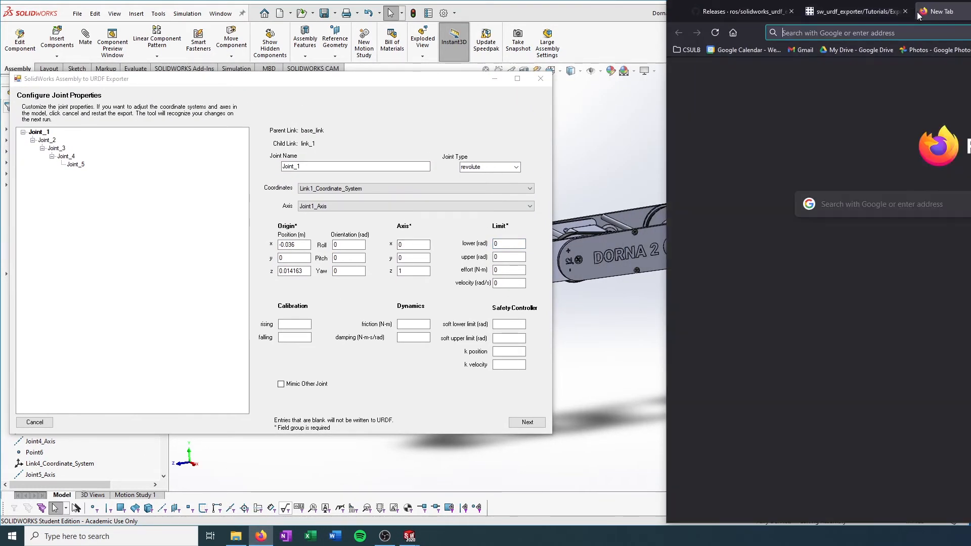
{"action": "type", "text": "Dorna 2"}
{"action": "key", "text": "Return"}
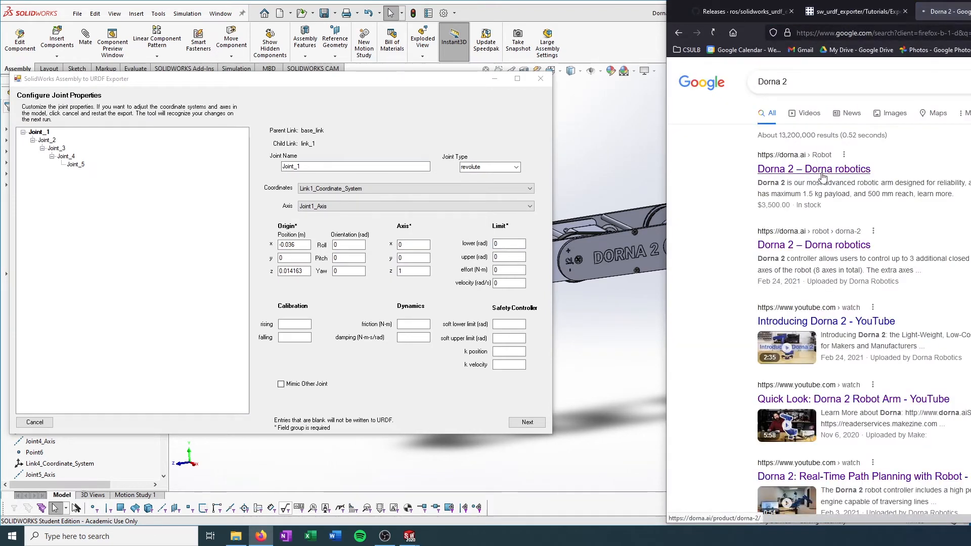
Step: Open the Dorna robotics product page for the Dorna 2 and find its axis movement specifications
{"action": "left_click", "coordinate": [823, 172]}
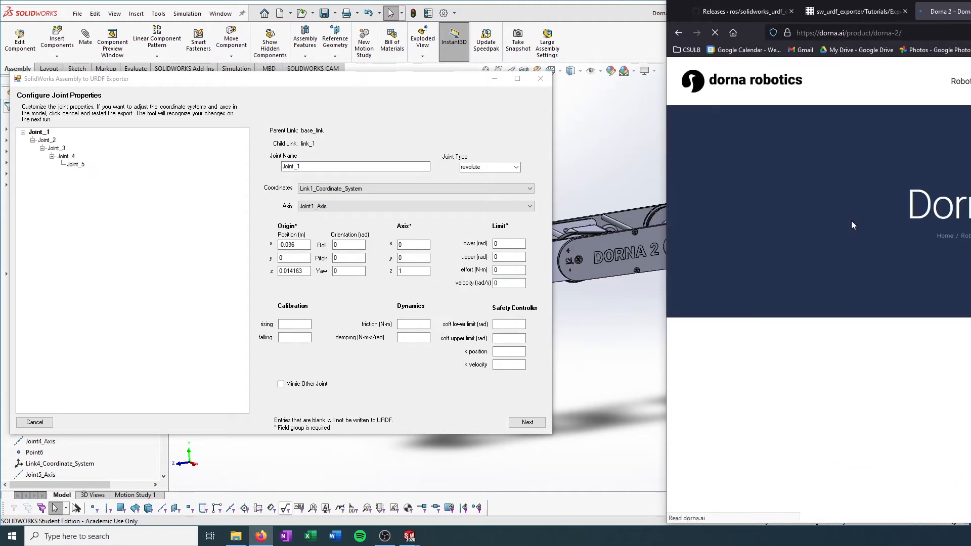
{"action": "scroll", "coordinate": [916, 354], "scroll_direction": "down", "scroll_amount": 5}
{"action": "scroll", "coordinate": [814, 356], "scroll_direction": "down", "scroll_amount": 4}
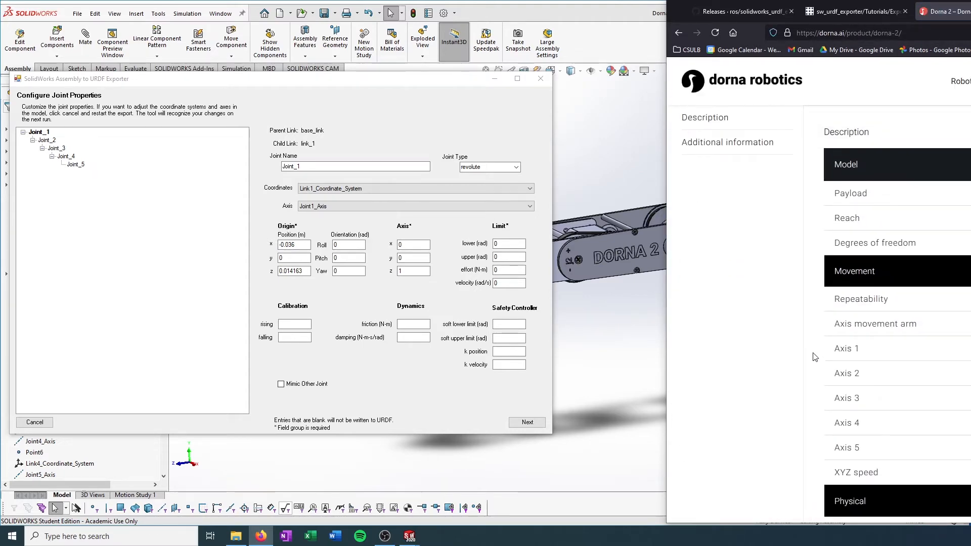
{"action": "scroll", "coordinate": [815, 357], "scroll_direction": "down", "scroll_amount": 1}
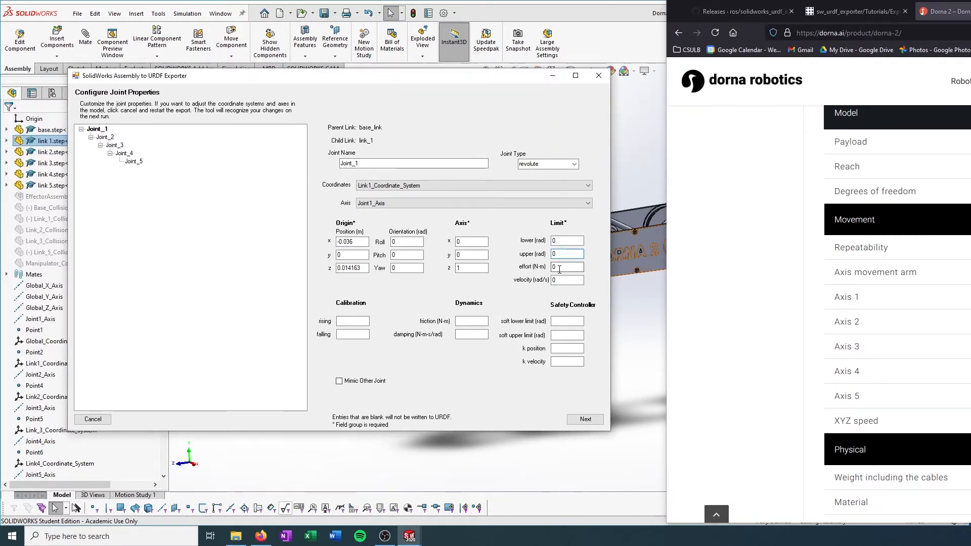
Step: Return to the URDF exporter in SolidWorks and set Joint_1's effort limit to 10 N·m
{"action": "left_click", "coordinate": [559, 268]}
{"action": "left_click_drag", "start_coordinate": [489, 81], "coordinate": [491, 78]}
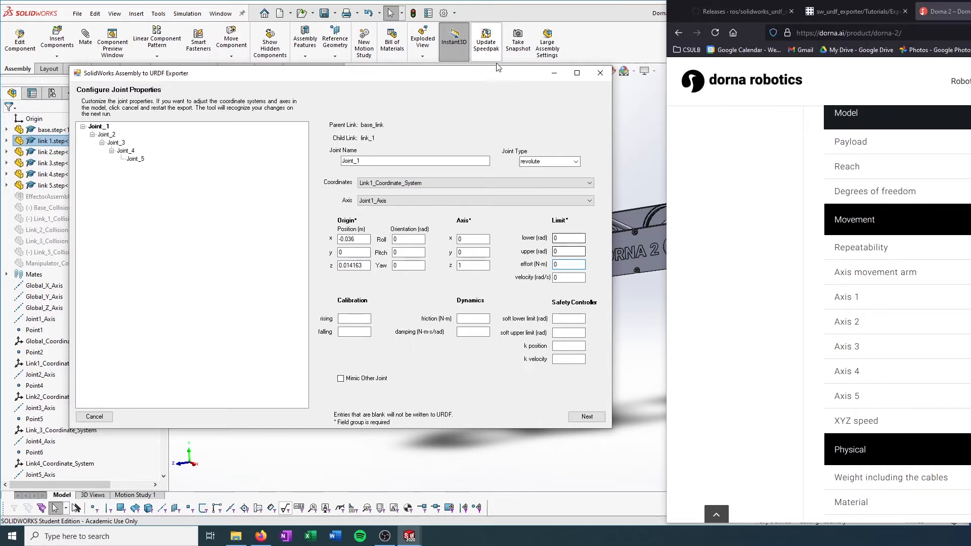
{"action": "left_click_drag", "start_coordinate": [501, 78], "coordinate": [526, 75]}
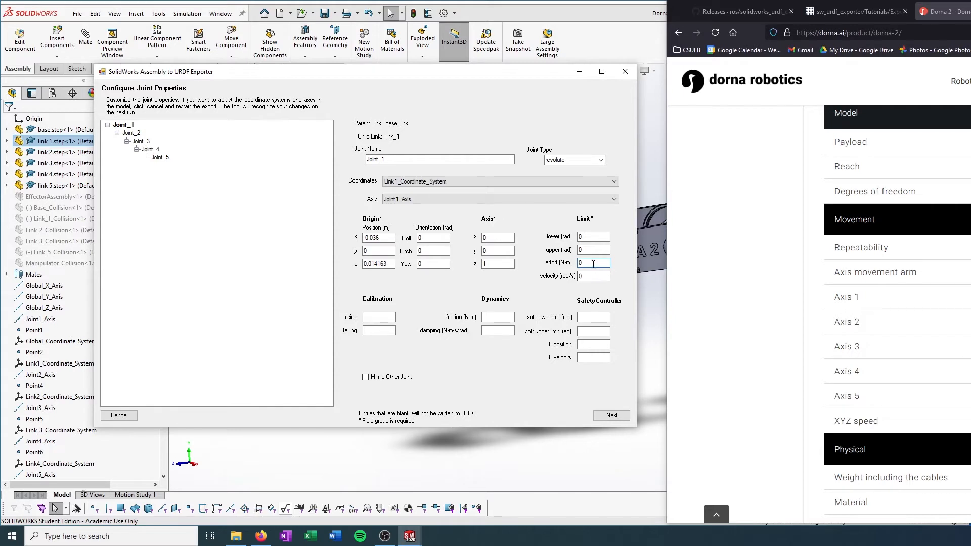
{"action": "type", "text": "10"}
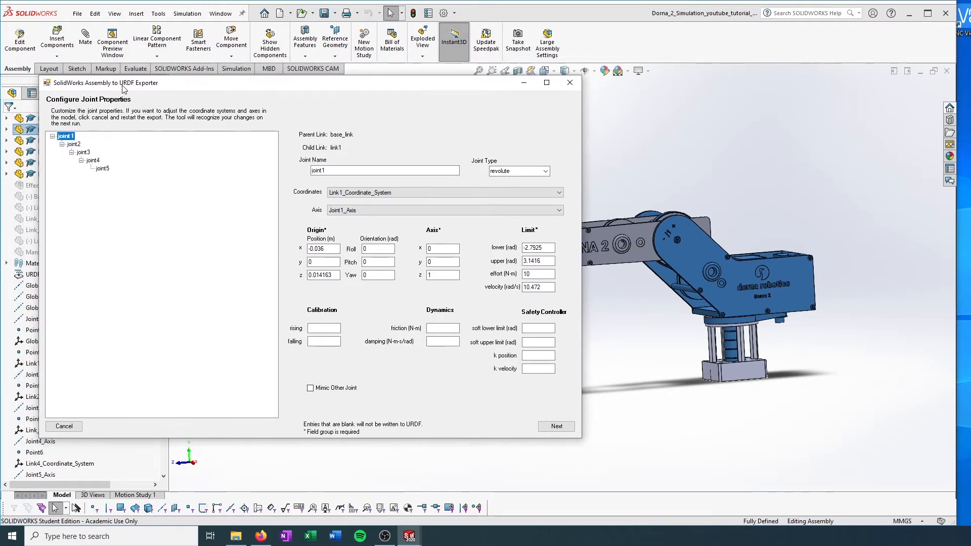
{"action": "left_click_drag", "start_coordinate": [136, 83], "coordinate": [142, 84]}
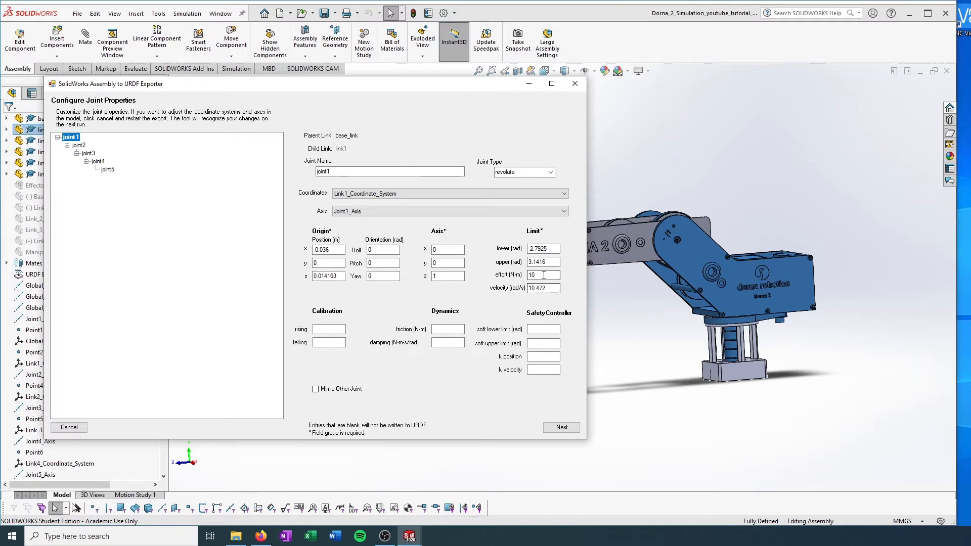
Step: Check the joint properties and limits of joint1 through joint5 and continue to the link properties
{"action": "left_click_drag", "start_coordinate": [282, 92], "coordinate": [275, 88]}
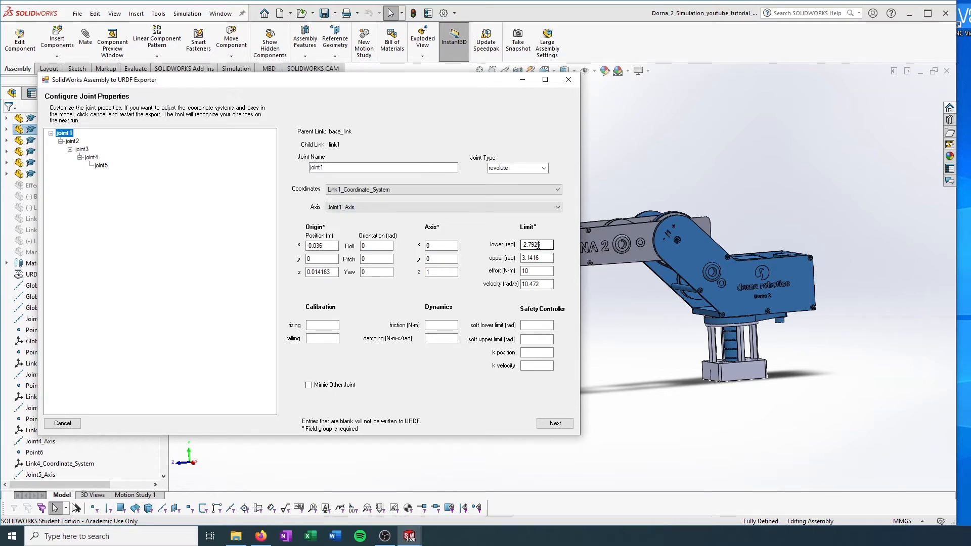
{"action": "left_click", "coordinate": [76, 142]}
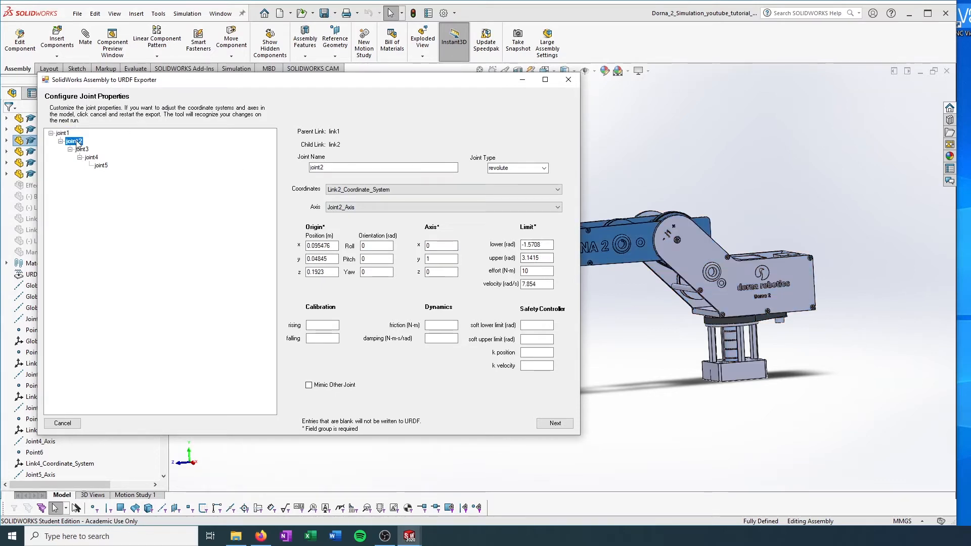
{"action": "left_click", "coordinate": [84, 151]}
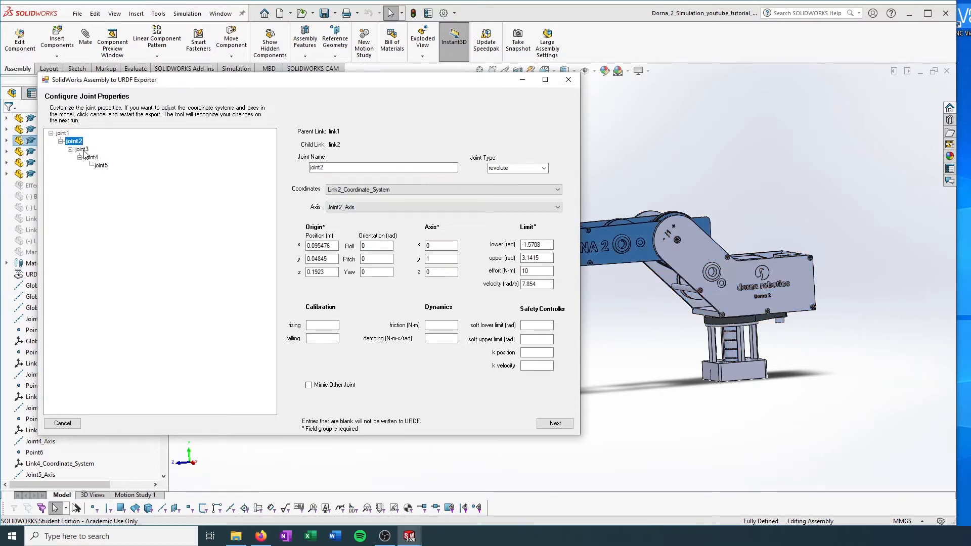
{"action": "left_click", "coordinate": [91, 157]}
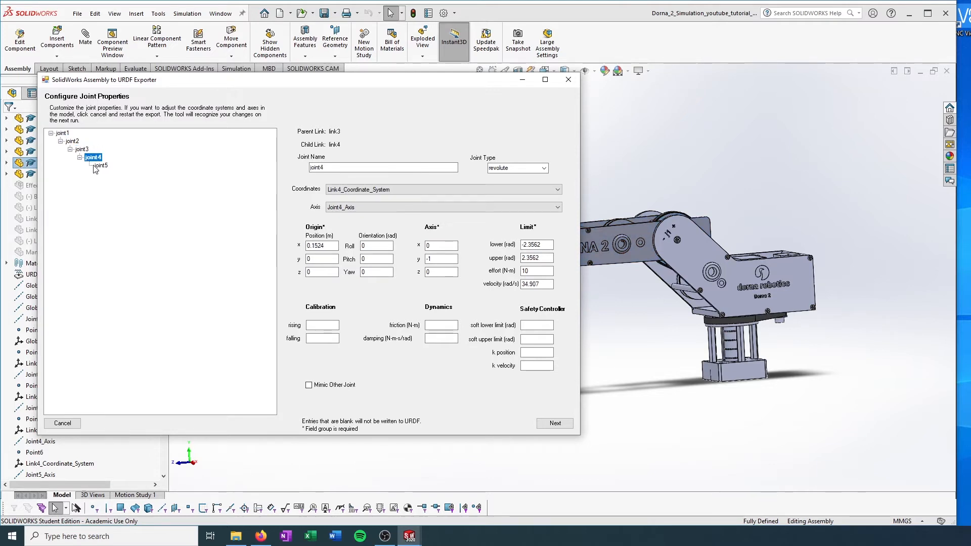
{"action": "left_click", "coordinate": [101, 166]}
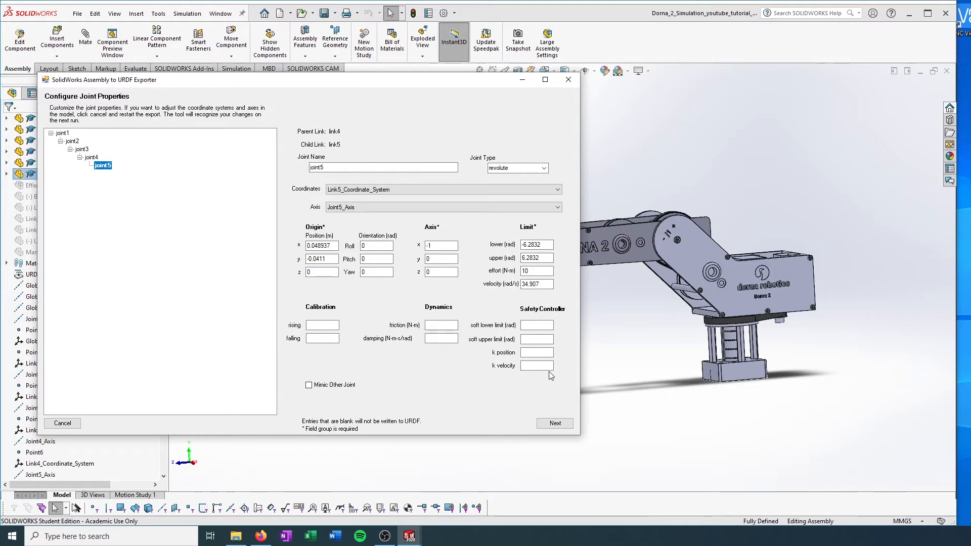
{"action": "left_click", "coordinate": [547, 426]}
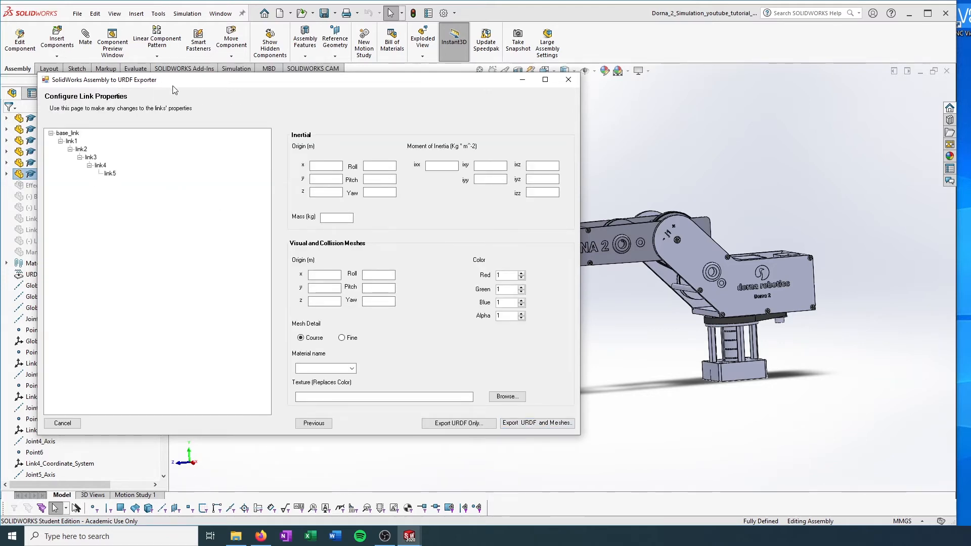
Step: Examine base_link's inertial values, mass, visual and collision mesh origin and color
{"action": "left_click_drag", "start_coordinate": [180, 85], "coordinate": [196, 86]}
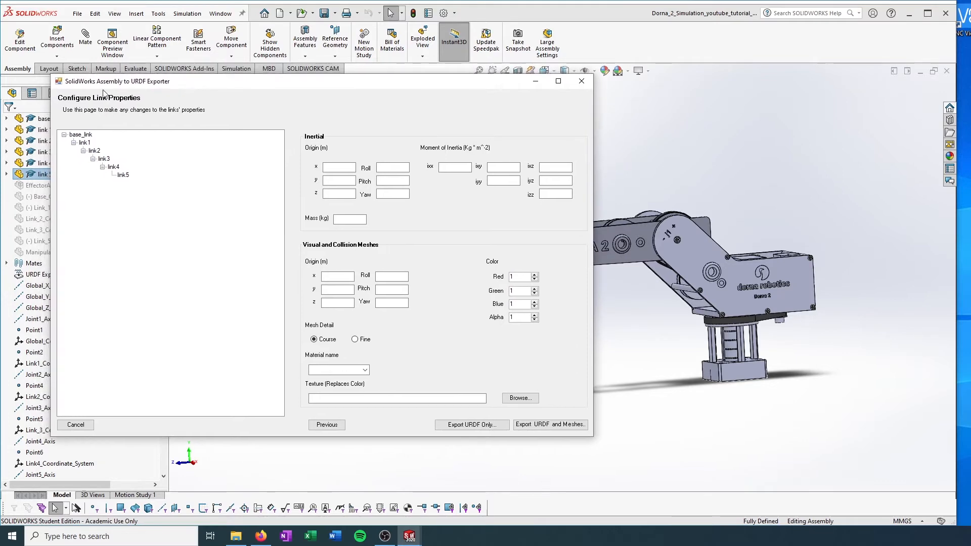
{"action": "left_click", "coordinate": [79, 136]}
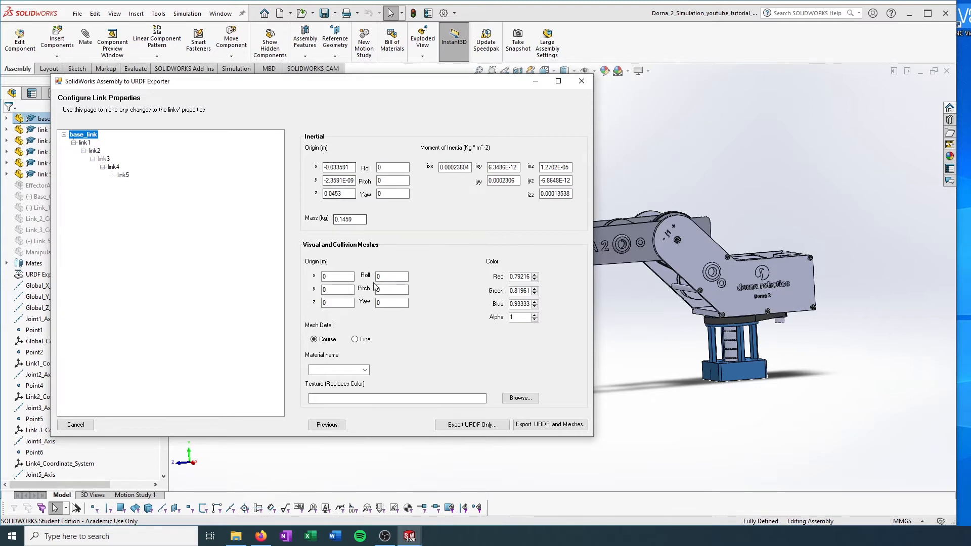
{"action": "left_click", "coordinate": [392, 303]}
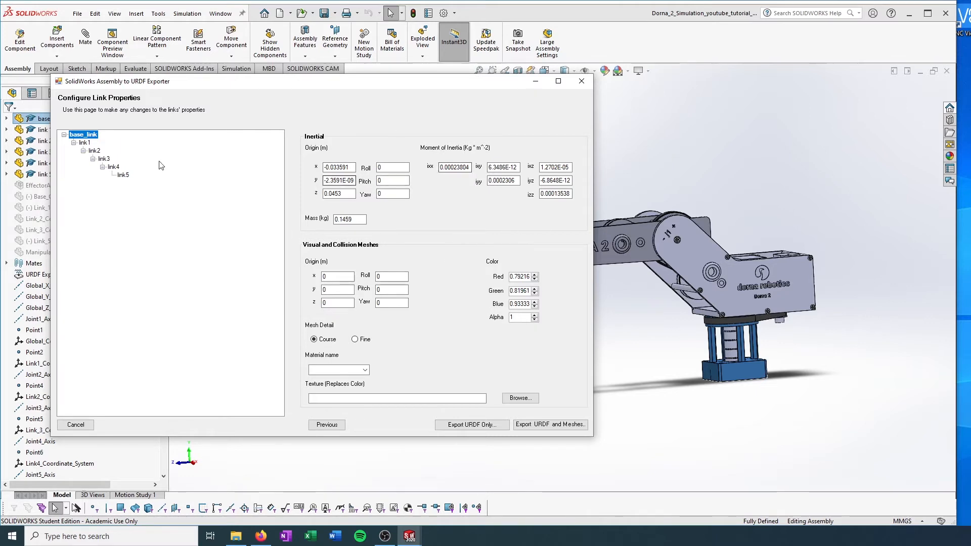
{"action": "left_click_drag", "start_coordinate": [413, 84], "coordinate": [410, 108]}
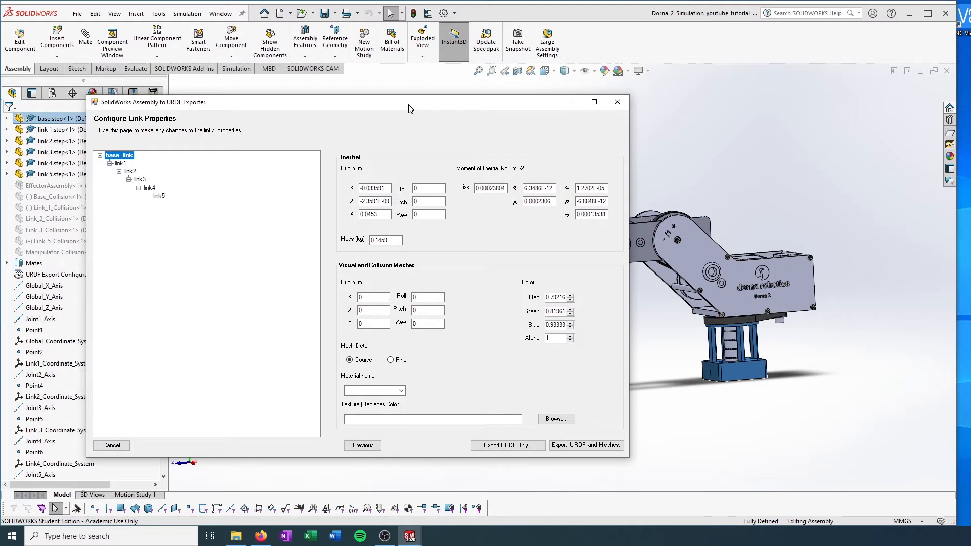
{"action": "left_click_drag", "start_coordinate": [410, 108], "coordinate": [442, 92]}
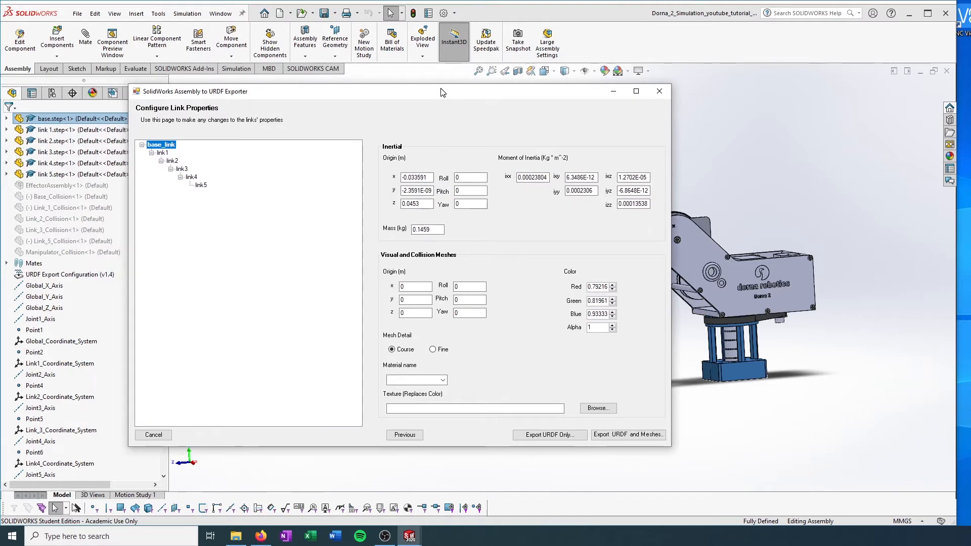
Step: Examine the inertial and mesh properties of link1 through link5, and recheck base_link, link1 and link2
{"action": "left_click", "coordinate": [163, 152]}
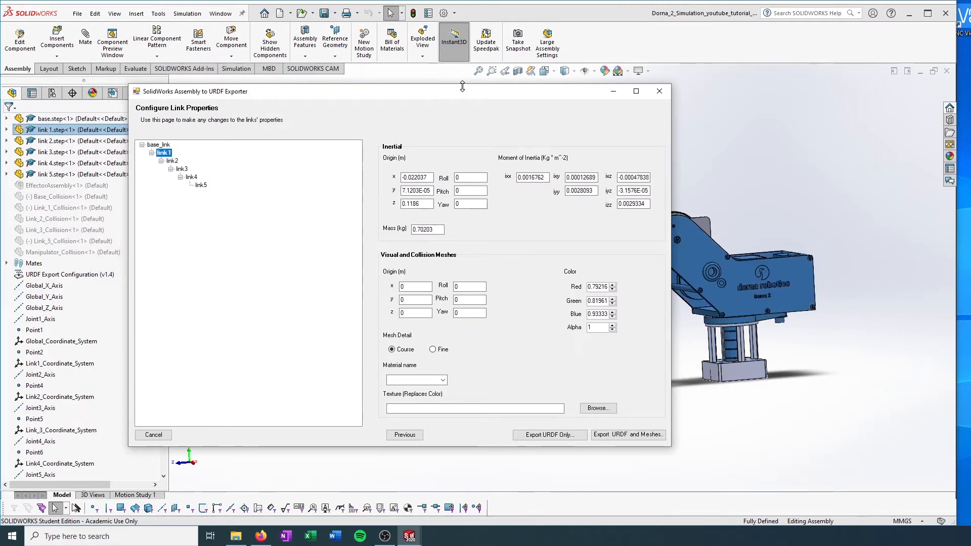
{"action": "left_click_drag", "start_coordinate": [468, 100], "coordinate": [469, 94]}
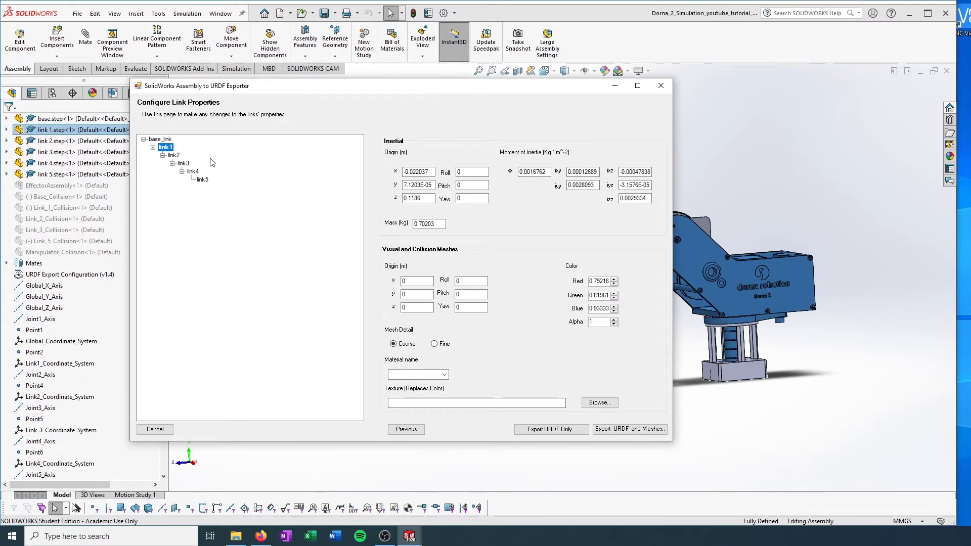
{"action": "left_click", "coordinate": [175, 155]}
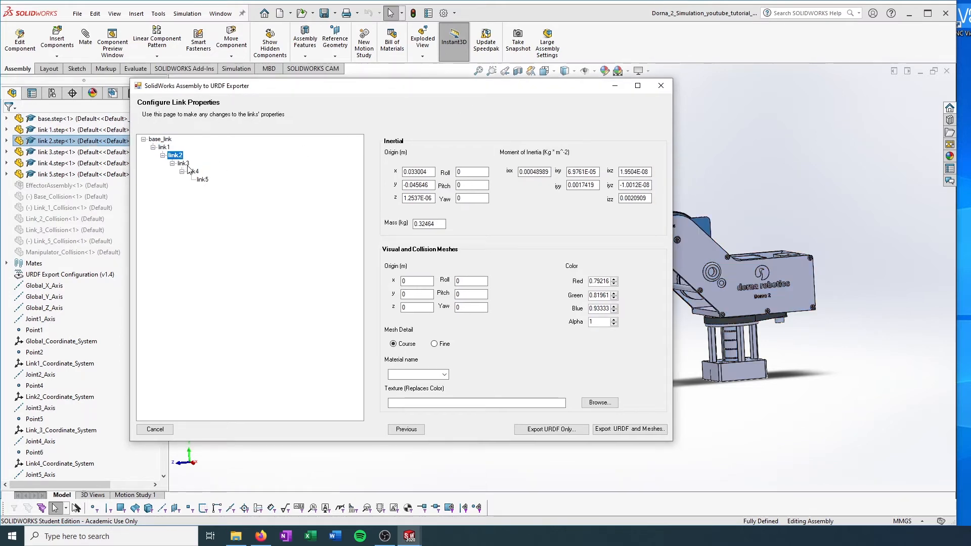
{"action": "left_click", "coordinate": [184, 163]}
{"action": "left_click", "coordinate": [193, 173]}
{"action": "left_click", "coordinate": [201, 180]}
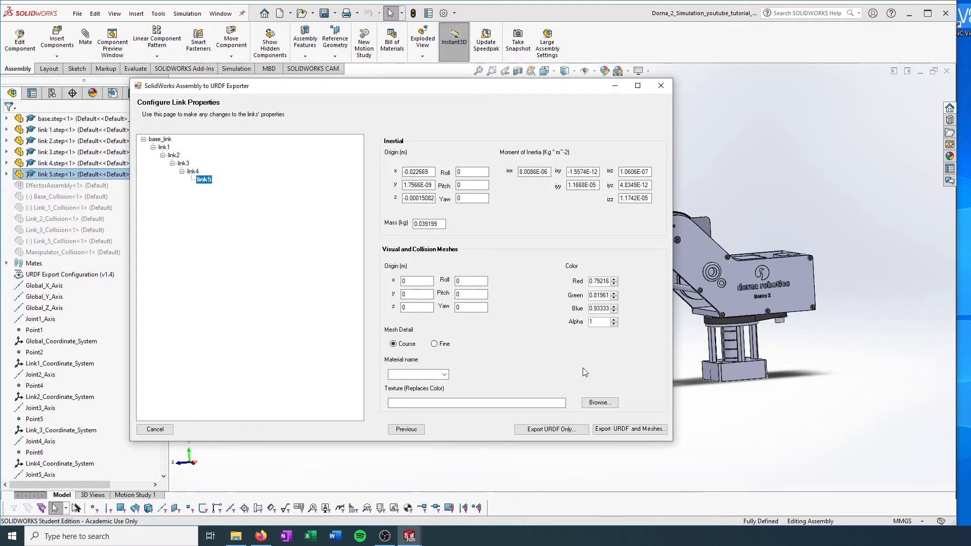
{"action": "left_click", "coordinate": [159, 140]}
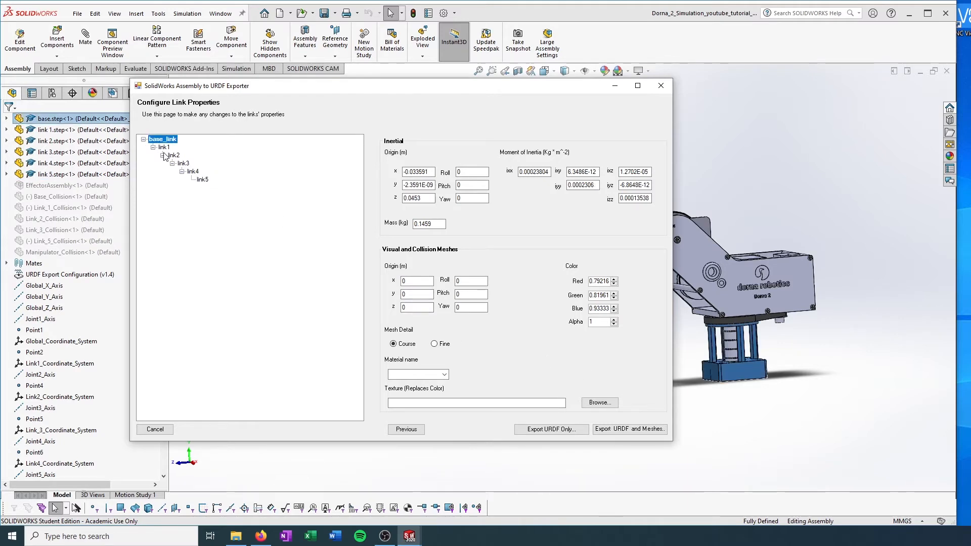
{"action": "left_click", "coordinate": [164, 147]}
{"action": "left_click", "coordinate": [174, 155]}
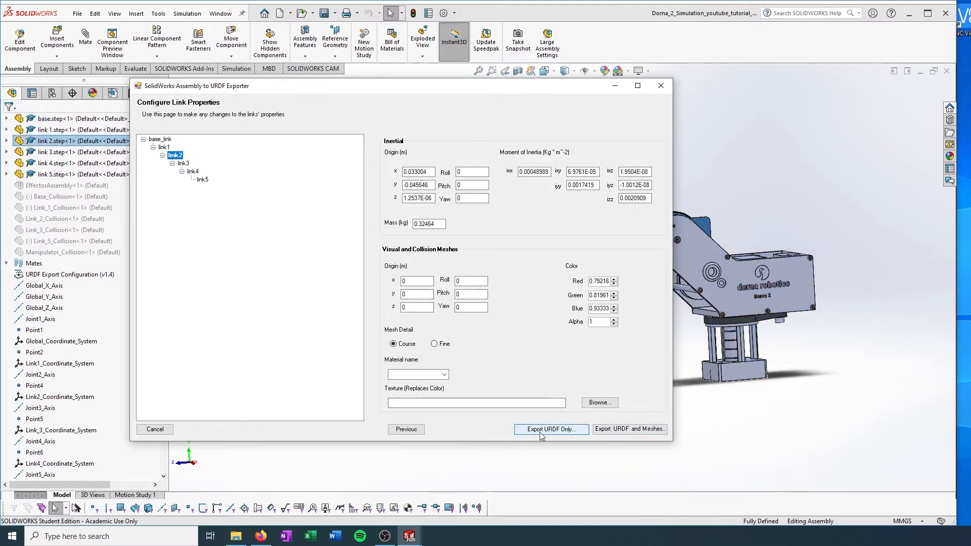
Step: Start exporting the URDF together with its meshes
{"action": "left_click", "coordinate": [622, 429]}
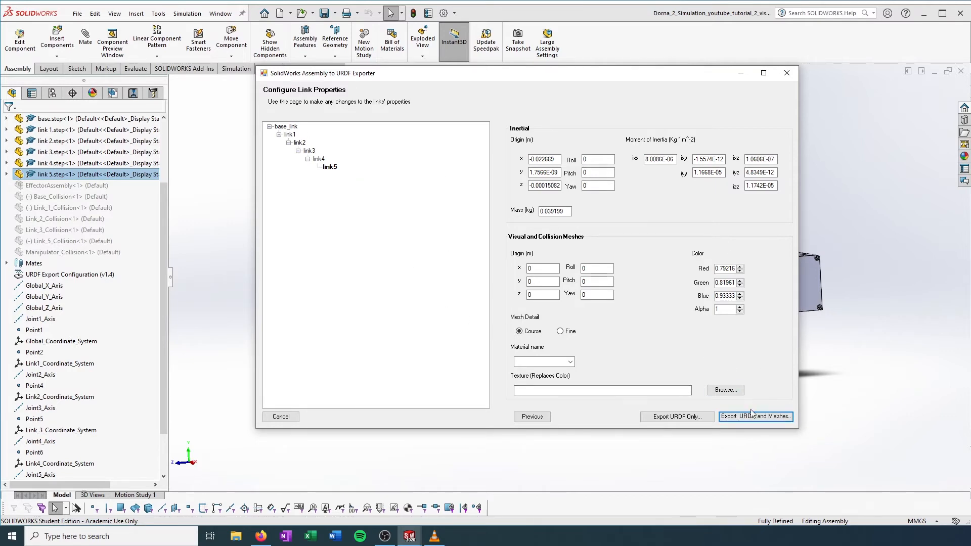
{"action": "left_click", "coordinate": [781, 419]}
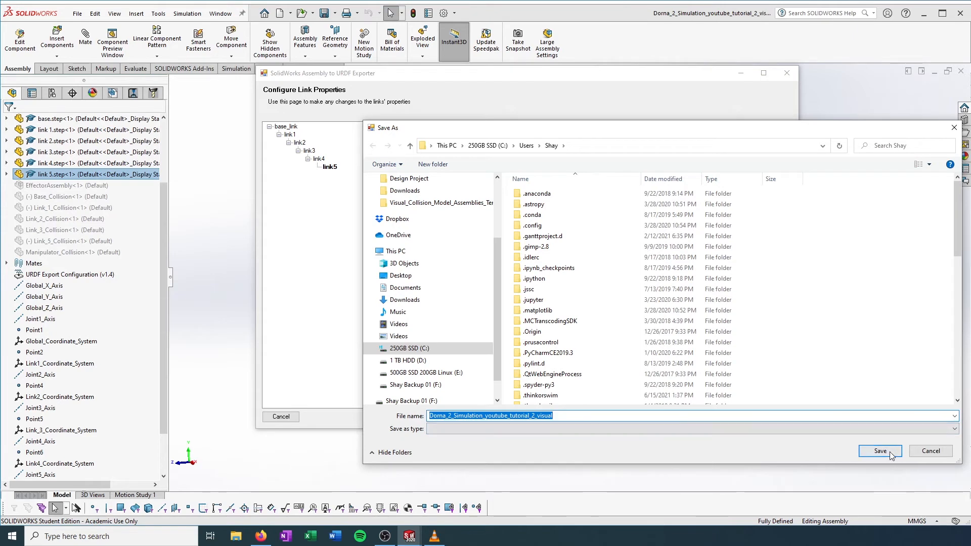
Step: Try replacing the visual suffix of the export's file name with collision, and restore the visual suffix
{"action": "left_click", "coordinate": [555, 416]}
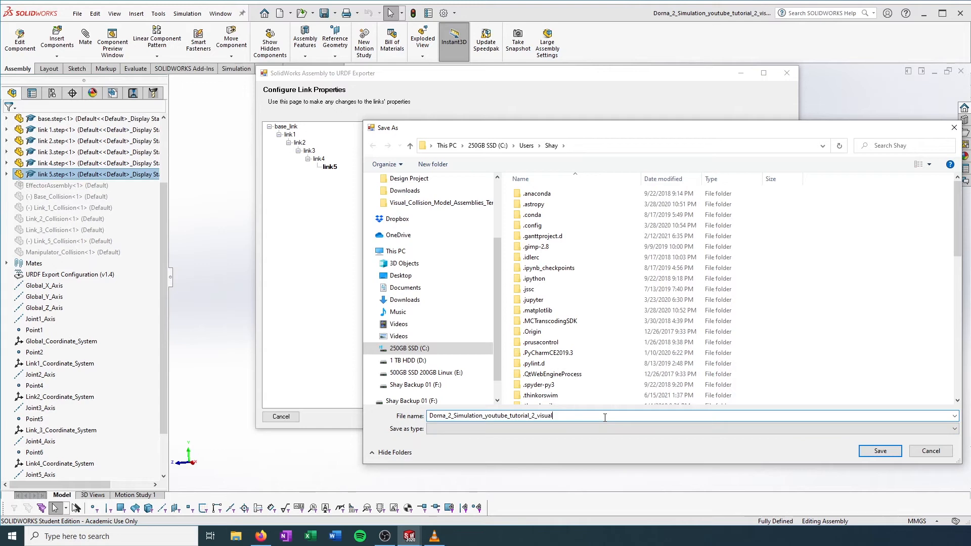
{"action": "left_click_drag", "start_coordinate": [604, 417], "coordinate": [542, 417]}
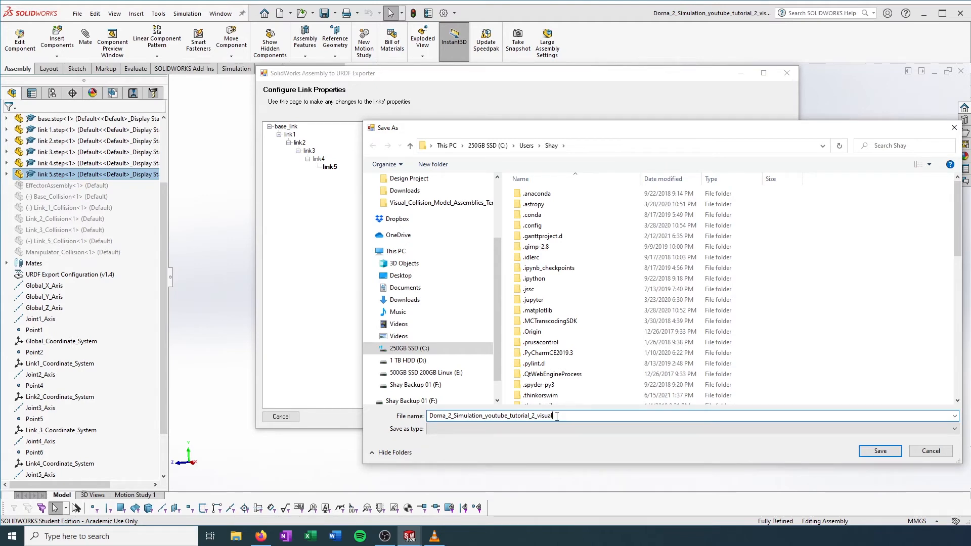
{"action": "key", "text": "BackSpace"}
{"action": "key", "text": "BackSpace"}
{"action": "key", "text": "BackSpace"}
{"action": "key", "text": "BackSpace"}
{"action": "type", "text": "coll"}
{"action": "type", "text": "ision"}
{"action": "type", "text": "isu"}
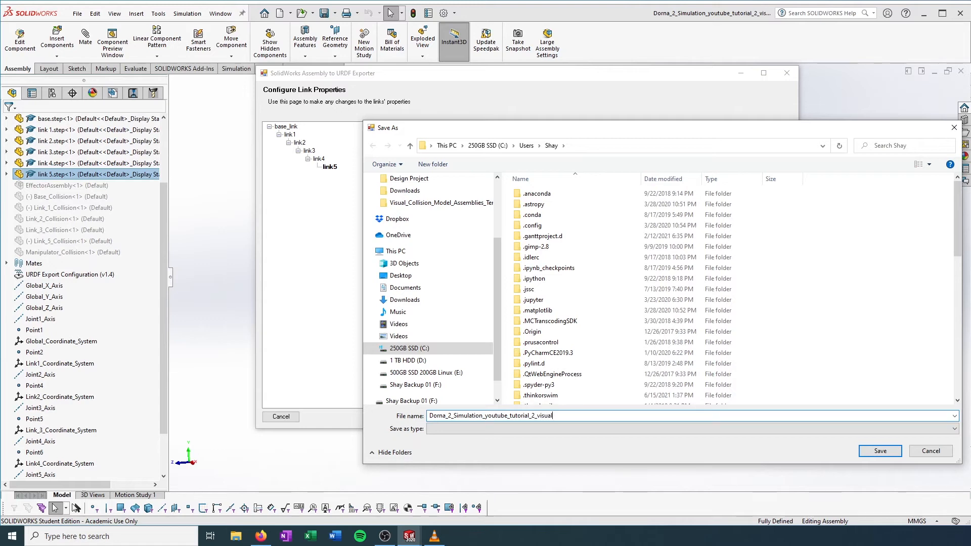
Step: Shorten the export's file name to Dorna_2_Simulation_youtube
{"action": "key", "text": "BackSpace"}
{"action": "key", "text": "BackSpace"}
{"action": "key", "text": "BackSpace"}
{"action": "key", "text": "BackSpace"}
{"action": "key", "text": "BackSpace"}
{"action": "key", "text": "BackSpace"}
{"action": "key", "text": "BackSpace"}
{"action": "key", "text": "BackSpace"}
{"action": "key", "text": "BackSpace"}
{"action": "key", "text": "BackSpace"}
{"action": "key", "text": "BackSpace"}
{"action": "key", "text": "BackSpace"}
{"action": "key", "text": "BackSpace"}
{"action": "key", "text": "BackSpace"}
{"action": "key", "text": "BackSpace"}
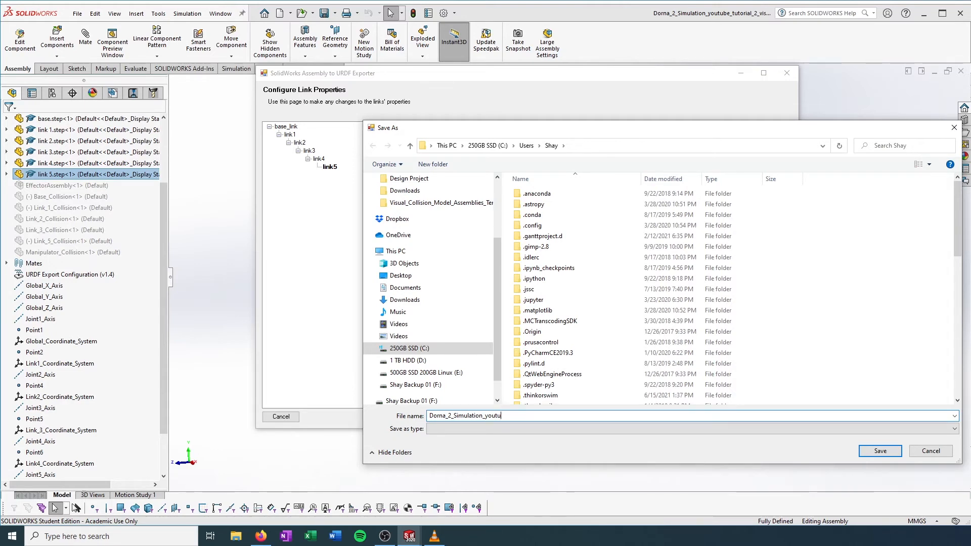
{"action": "key", "text": "BackSpace"}
{"action": "key", "text": "BackSpace"}
{"action": "type", "text": "youtube"}
Step: Try the suffixes _combine and _visual_collision on the export's file name and remove them again
{"action": "type", "text": "_combine"}
{"action": "key", "text": "BackSpace"}
{"action": "key", "text": "BackSpace"}
{"action": "key", "text": "BackSpace"}
{"action": "key", "text": "BackSpace"}
{"action": "key", "text": "BackSpace"}
{"action": "key", "text": "BackSpace"}
{"action": "key", "text": "BackSpace"}
{"action": "key", "text": "BackSpace"}
{"action": "key", "text": "BackSpace"}
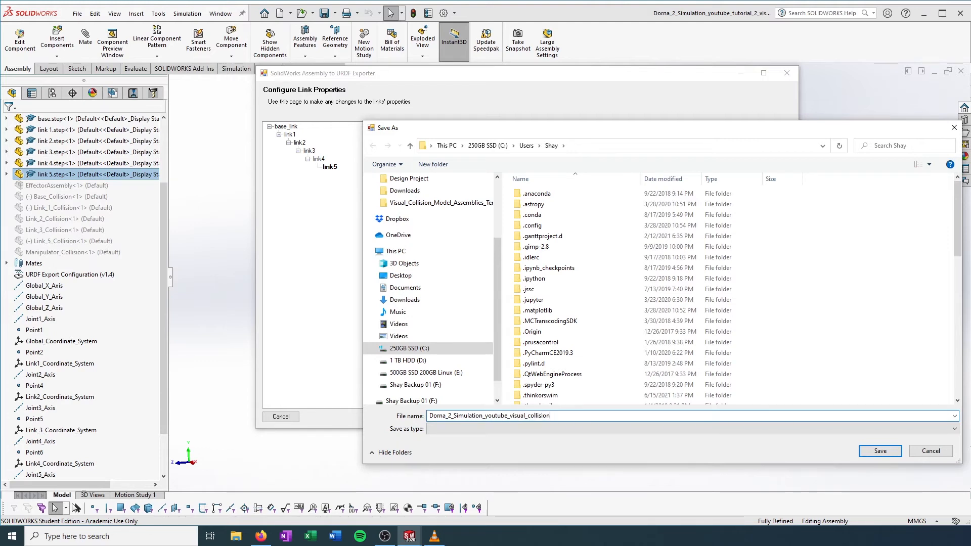
{"action": "key", "text": "BackSpace"}
{"action": "key", "text": "BackSpace"}
{"action": "key", "text": "BackSpace"}
{"action": "key", "text": "BackSpace"}
{"action": "key", "text": "BackSpace"}
{"action": "key", "text": "BackSpace"}
{"action": "key", "text": "BackSpace"}
{"action": "key", "text": "BackSpace"}
{"action": "key", "text": "BackSpace"}
{"action": "key", "text": "BackSpace"}
{"action": "key", "text": "BackSpace"}
{"action": "key", "text": "BackSpace"}
{"action": "key", "text": "BackSpace"}
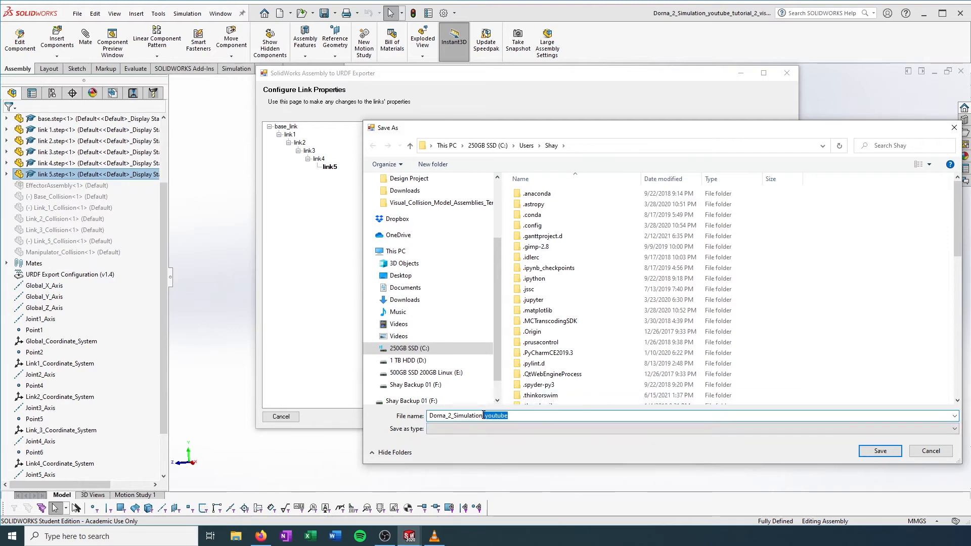
Step: Save the URDF package Dorna_2_Simulation_youtube to the Desktop and confirm its creation
{"action": "left_click_drag", "start_coordinate": [484, 415], "coordinate": [480, 415]}
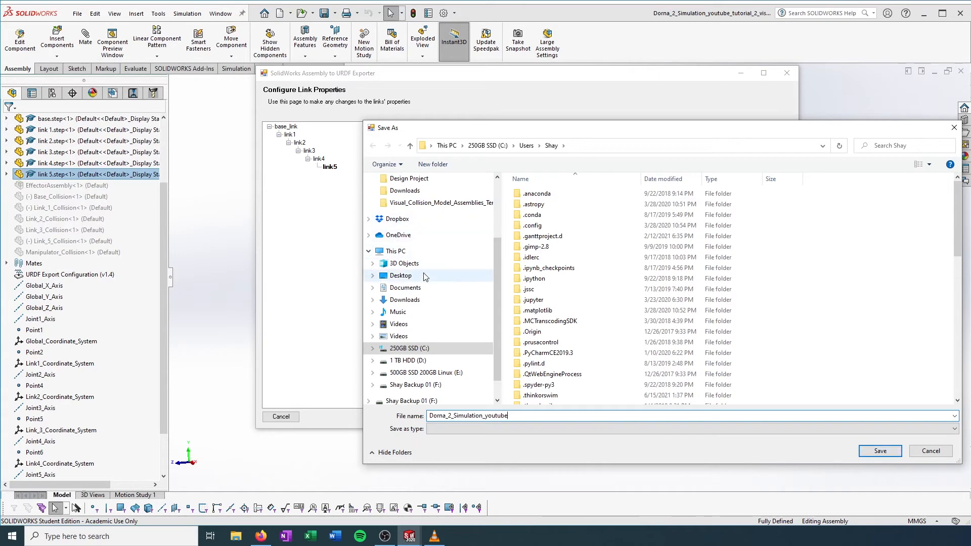
{"action": "left_click", "coordinate": [397, 275]}
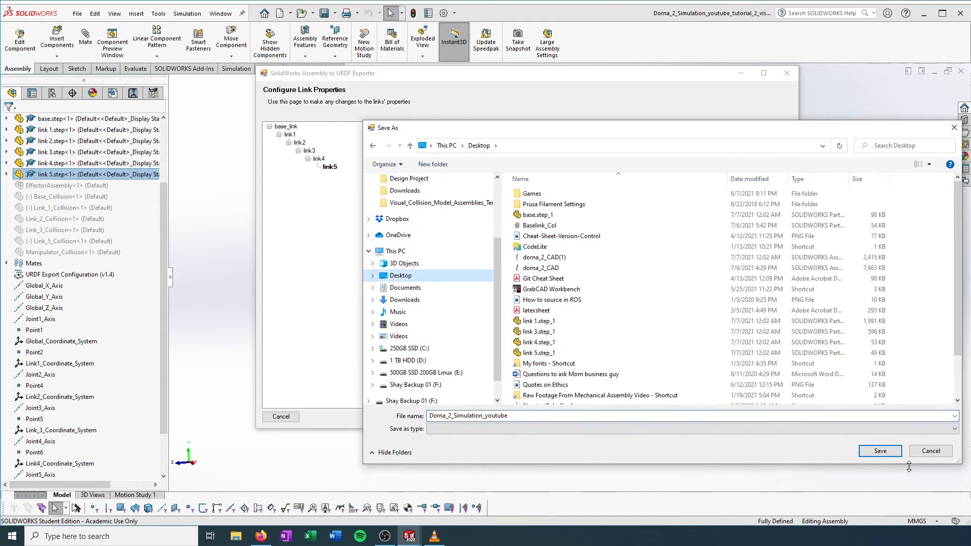
{"action": "left_click", "coordinate": [880, 451]}
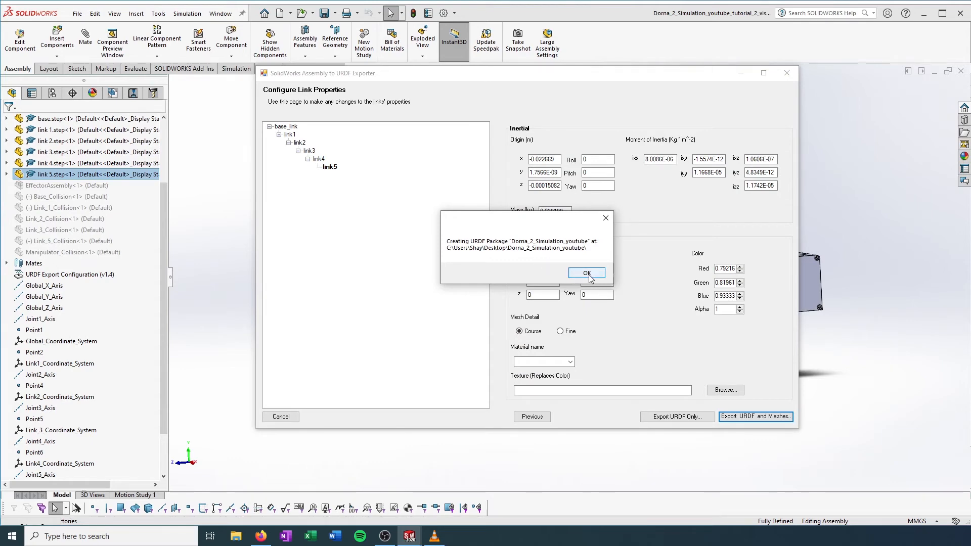
{"action": "left_click", "coordinate": [588, 273]}
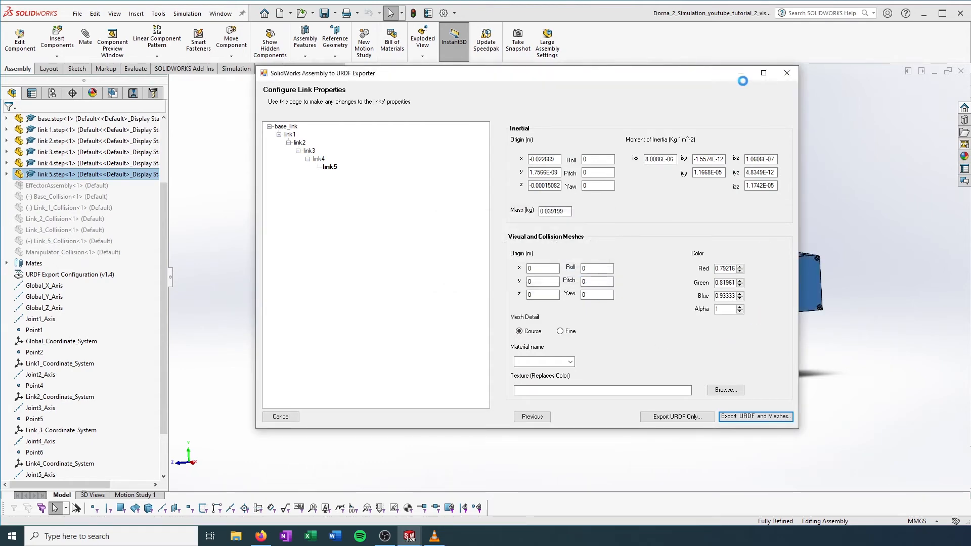
Step: Switch to File Explorer by opening the exported Dorna_2_Simulation_youtube folder on the desktop
{"action": "key", "text": "super+Down"}
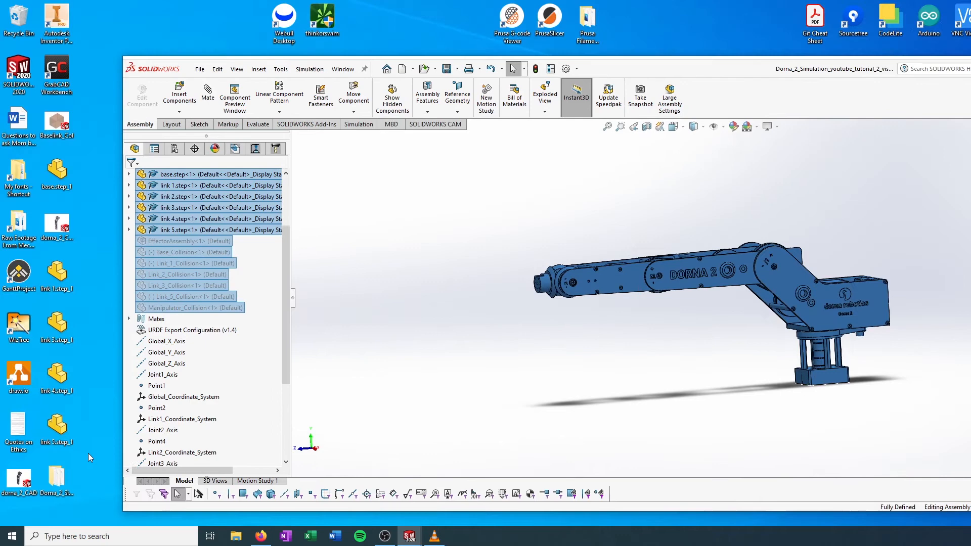
{"action": "double_click", "coordinate": [55, 478]}
{"action": "left_click_drag", "start_coordinate": [336, 47], "coordinate": [226, 43]}
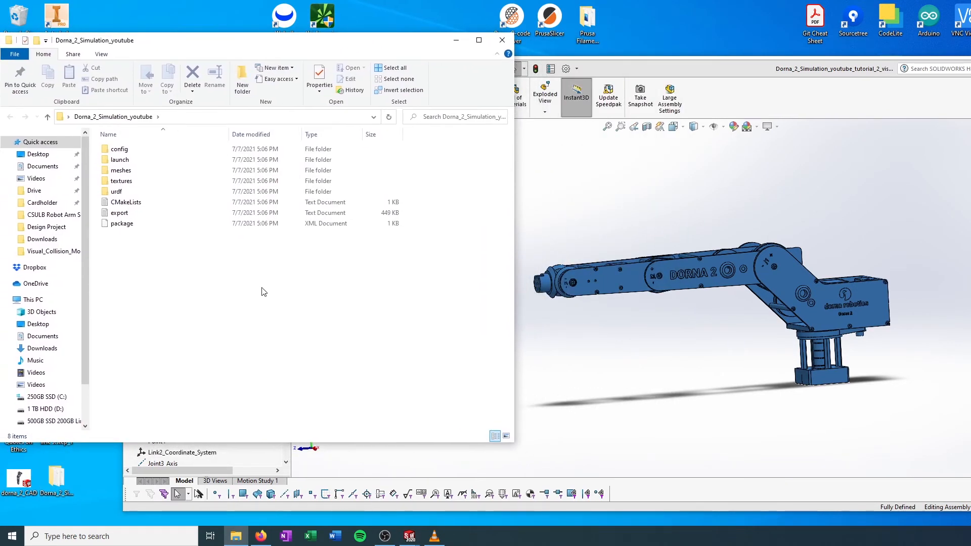
Step: Look over the package's config, launch, meshes, textures and urdf folders and its CMakeLists, export and package files
{"action": "left_click", "coordinate": [147, 149]}
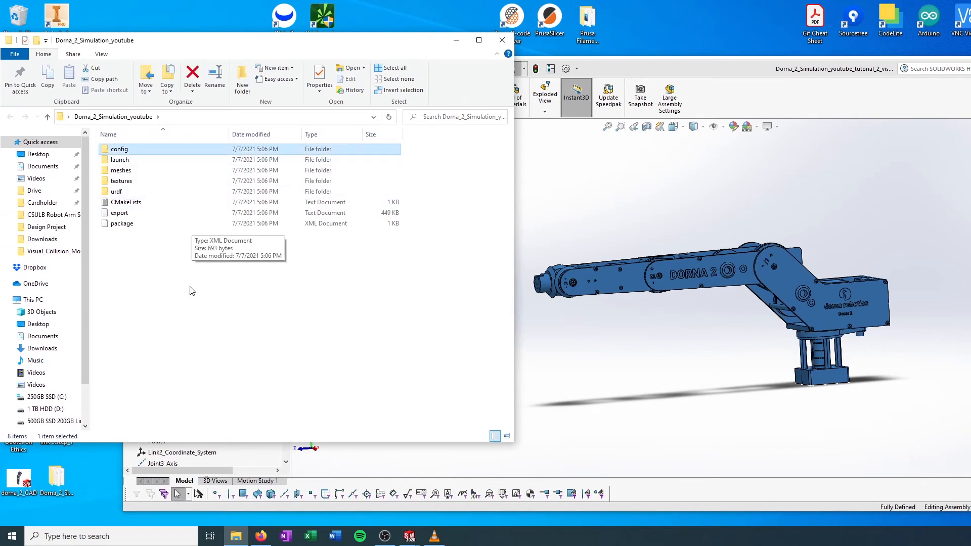
{"action": "left_click", "coordinate": [142, 203]}
{"action": "left_click", "coordinate": [143, 214]}
{"action": "left_click", "coordinate": [141, 224]}
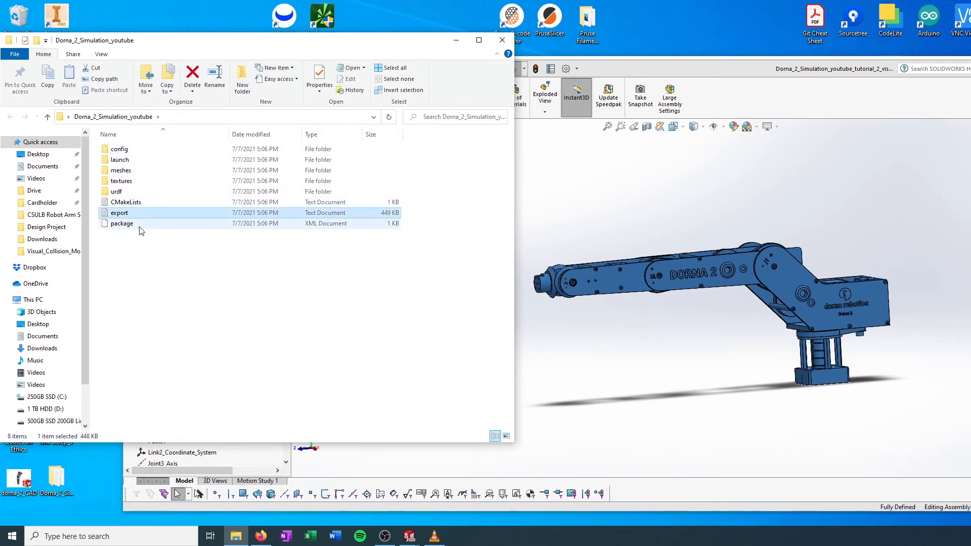
{"action": "left_click", "coordinate": [143, 150]}
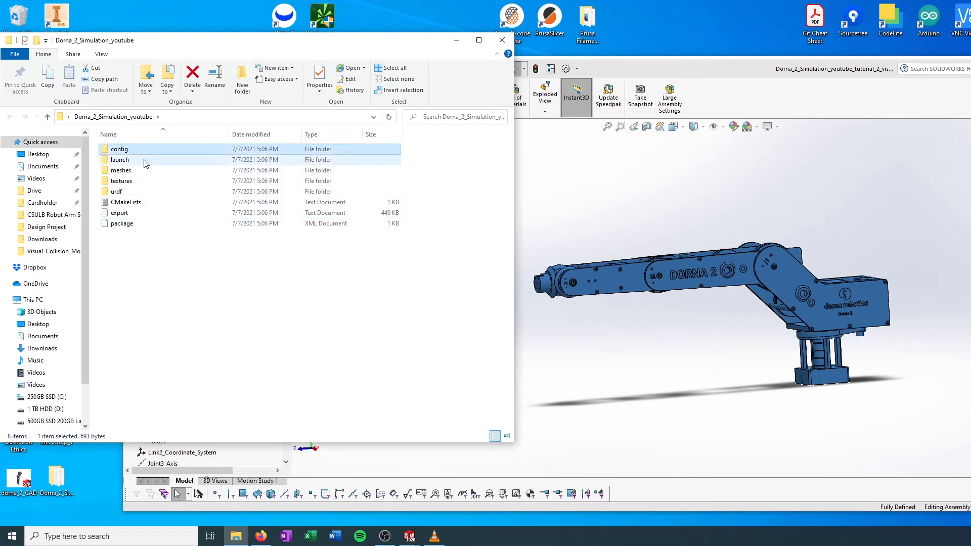
{"action": "key", "text": "Down"}
{"action": "key", "text": "Down"}
{"action": "key", "text": "Down"}
{"action": "key", "text": "Down"}
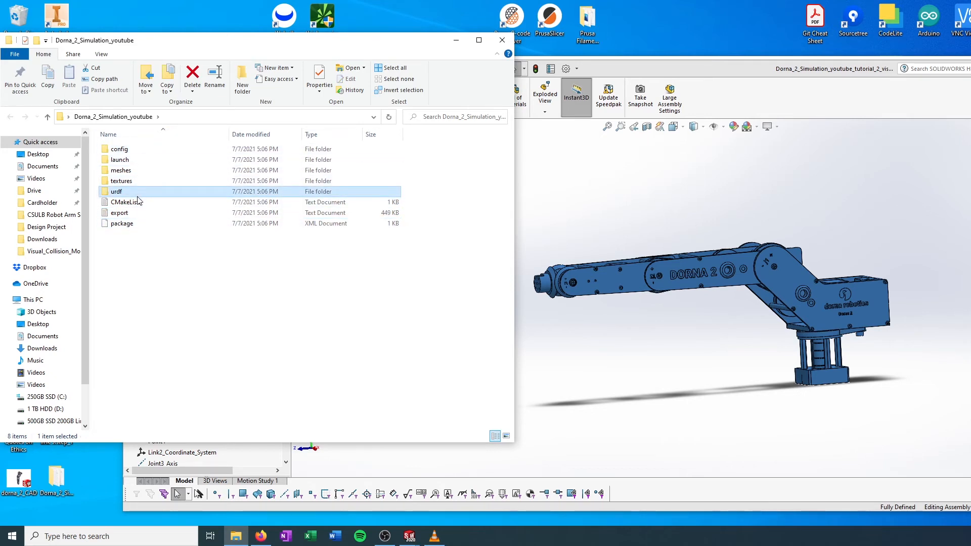
Step: Open the Dorna_2_Simulation_youtube URDF file from the urdf folder, read through its link definitions and close it
{"action": "double_click", "coordinate": [134, 194]}
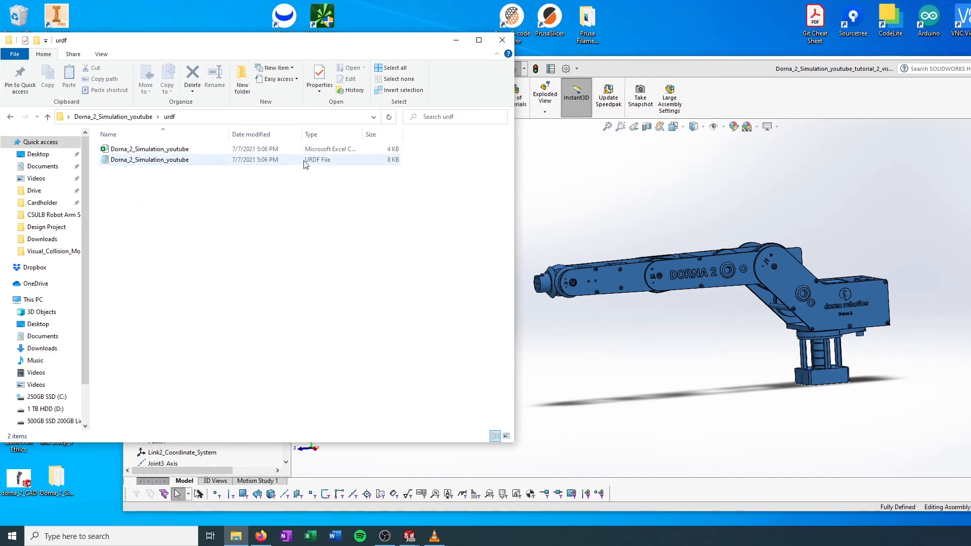
{"action": "double_click", "coordinate": [165, 160]}
{"action": "scroll", "coordinate": [703, 243], "scroll_direction": "down", "scroll_amount": 15}
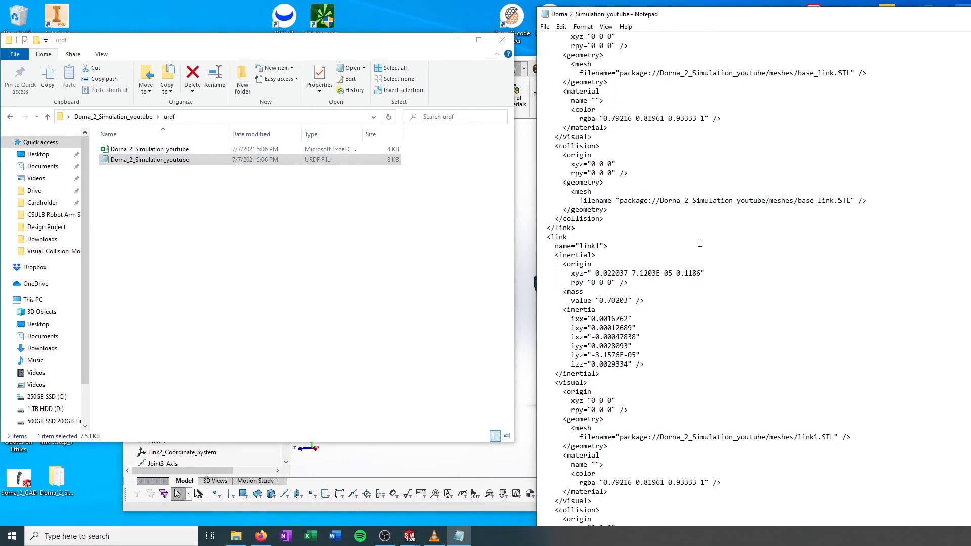
{"action": "scroll", "coordinate": [703, 243], "scroll_direction": "up", "scroll_amount": 17}
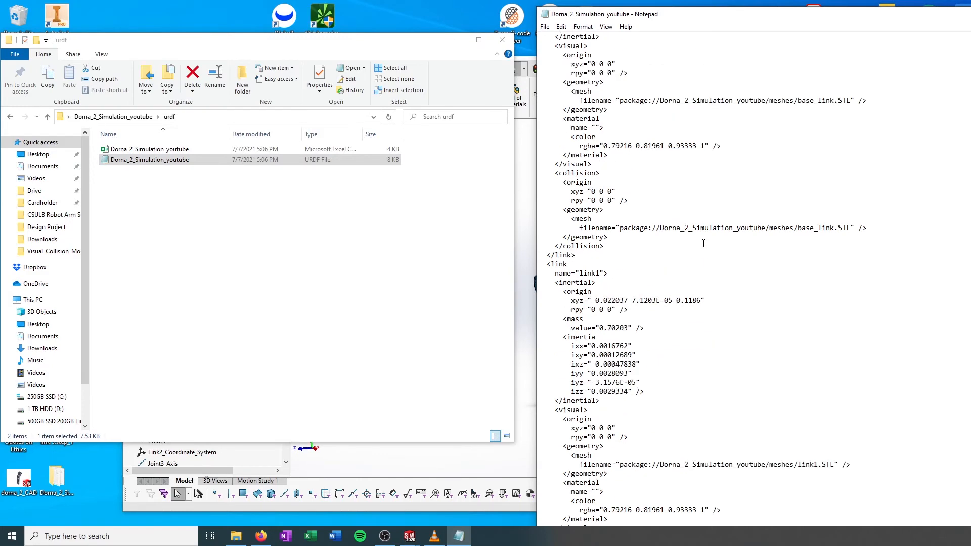
{"action": "left_click", "coordinate": [277, 200]}
{"action": "left_click", "coordinate": [970, 14]}
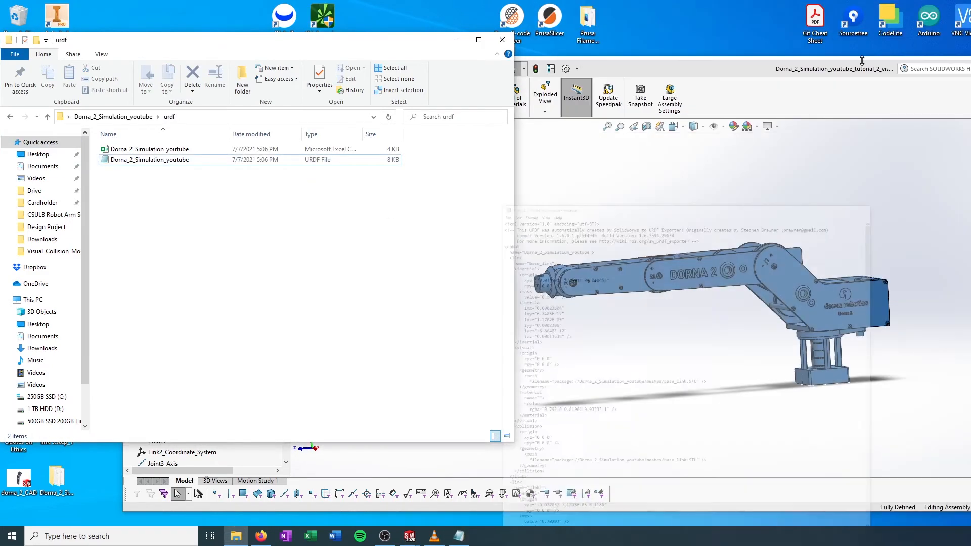
Step: Examine the contents of the package's textures, meshes, launch and config folders
{"action": "left_click", "coordinate": [12, 116]}
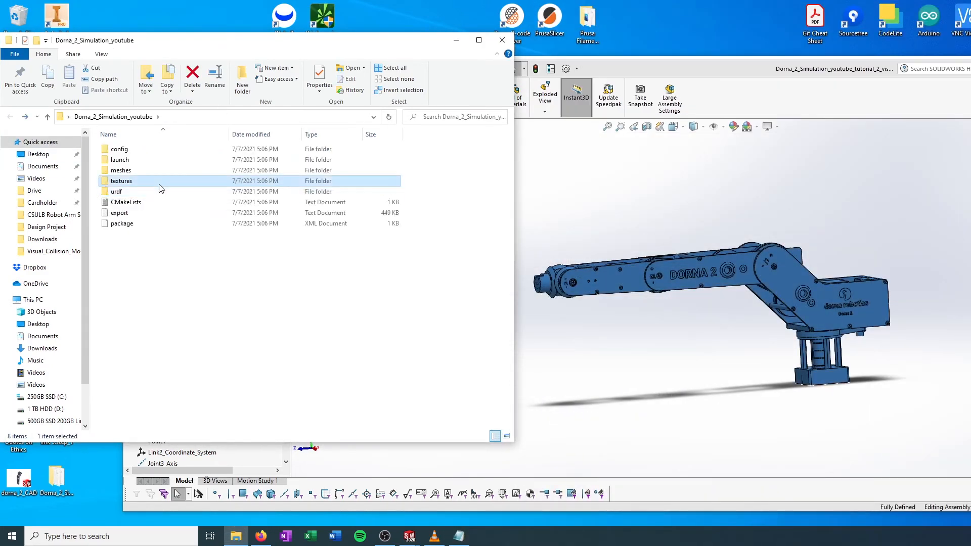
{"action": "double_click", "coordinate": [159, 183]}
{"action": "left_click", "coordinate": [10, 117]}
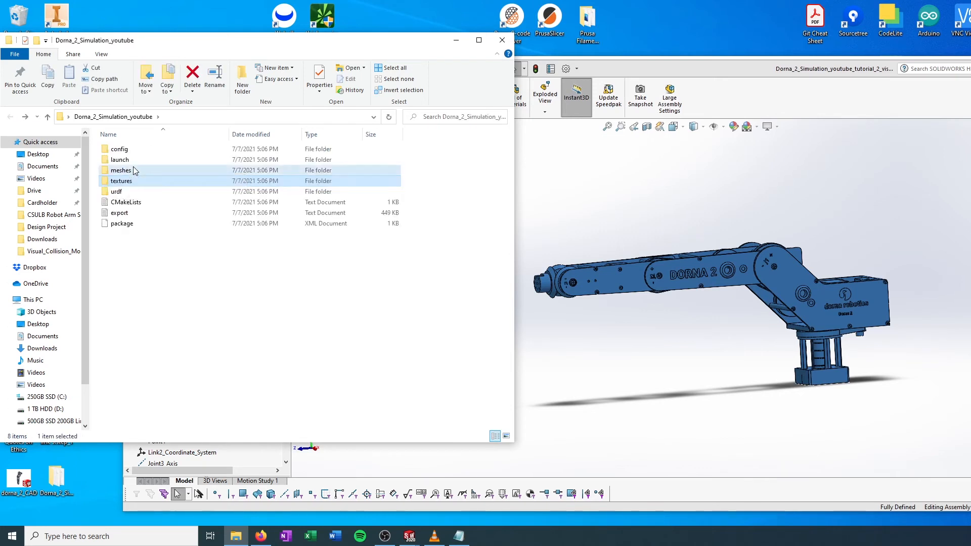
{"action": "double_click", "coordinate": [132, 167]}
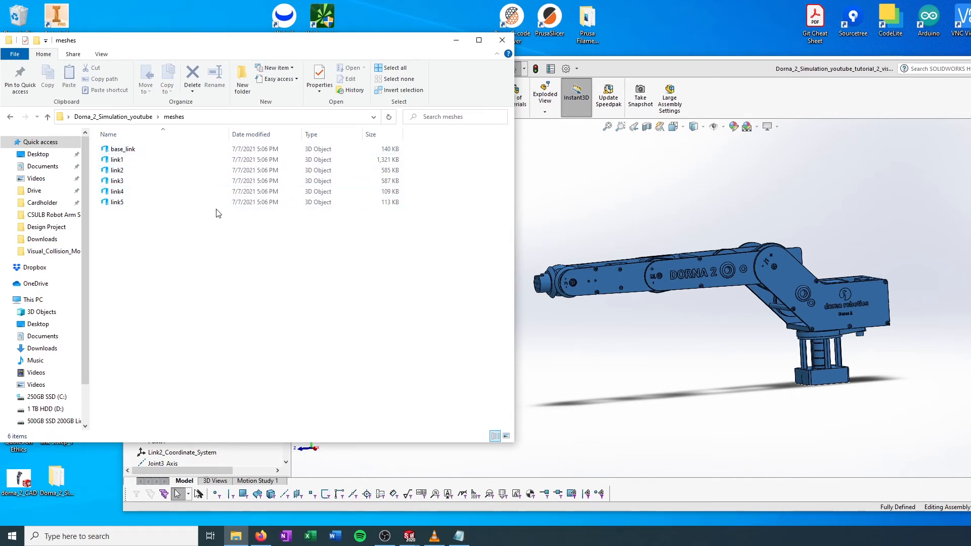
{"action": "left_click", "coordinate": [234, 192]}
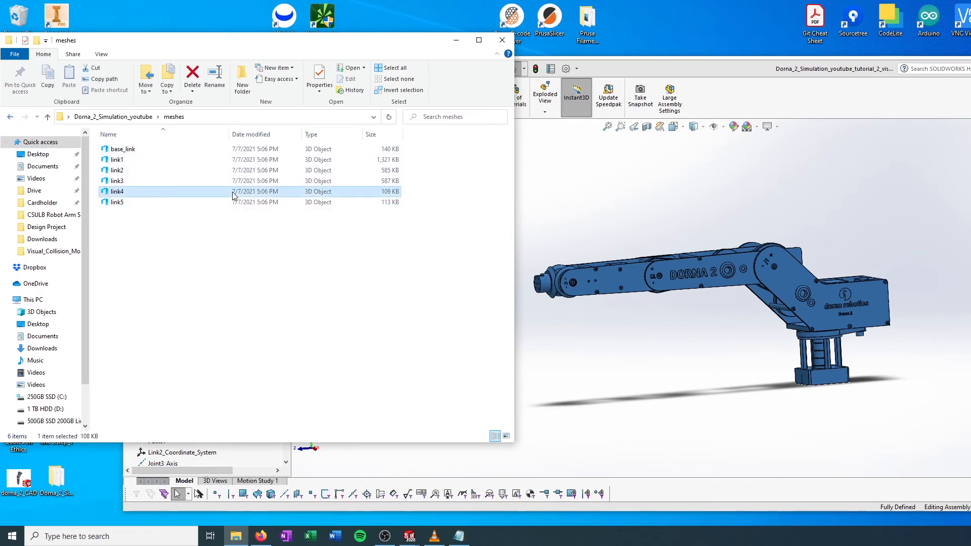
{"action": "left_click", "coordinate": [11, 117]}
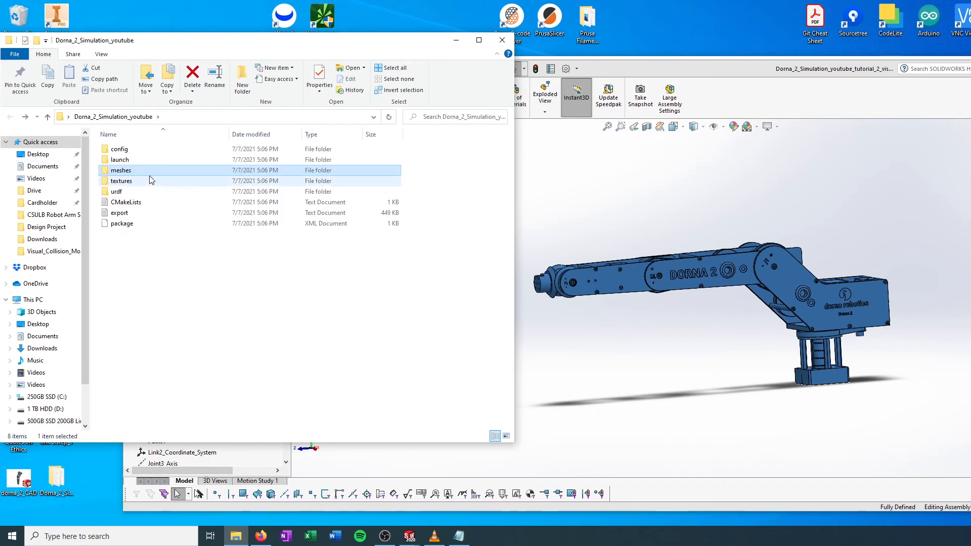
{"action": "double_click", "coordinate": [149, 160]}
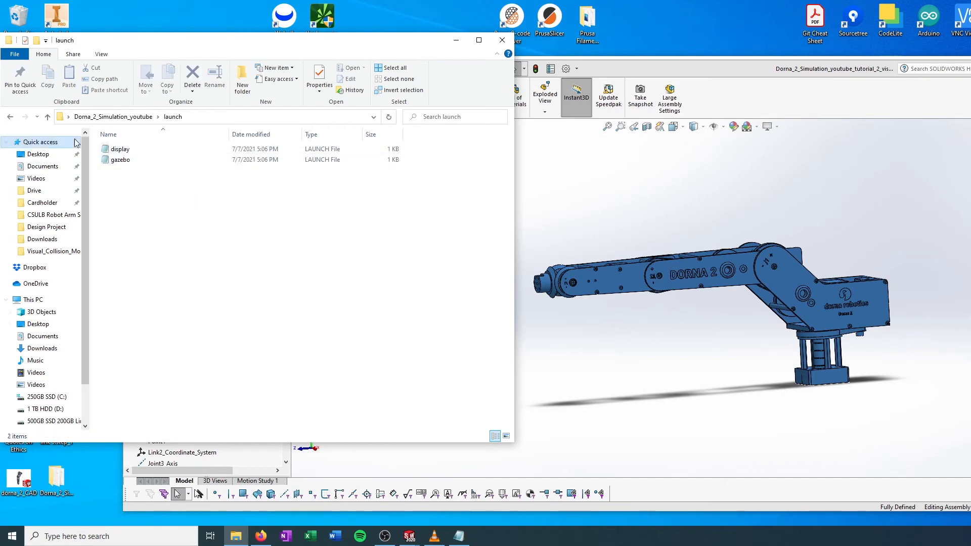
{"action": "left_click", "coordinate": [10, 117]}
{"action": "double_click", "coordinate": [127, 149]}
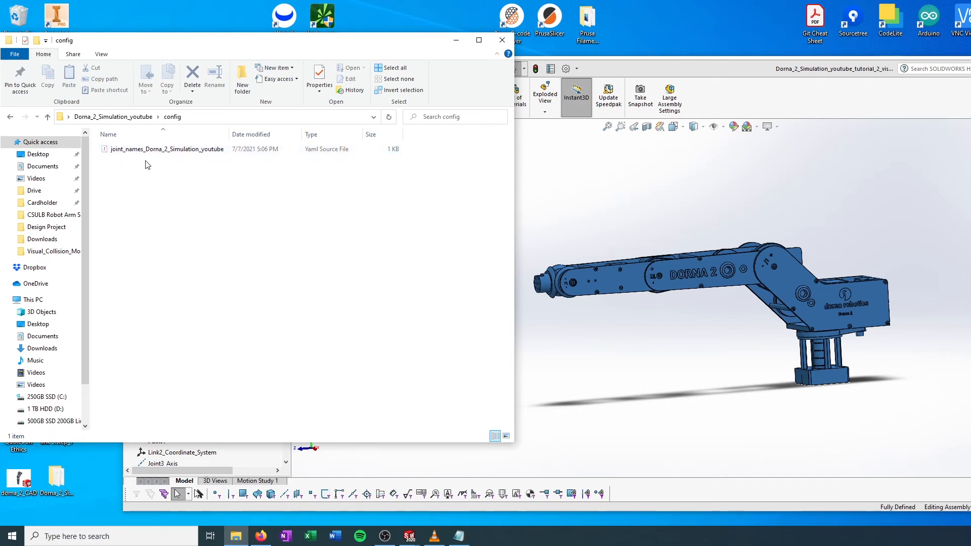
{"action": "left_click", "coordinate": [10, 117]}
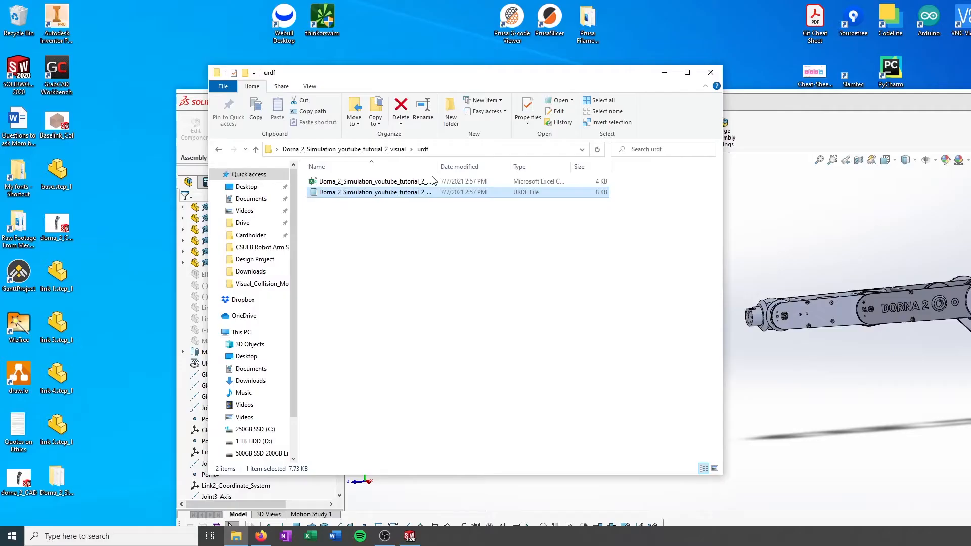
Step: Close the exported package's folder window and switch to SOLIDWORKS, widening its window to fill the screen
{"action": "left_click", "coordinate": [711, 72]}
{"action": "left_click_drag", "start_coordinate": [681, 104], "coordinate": [1, 213]}
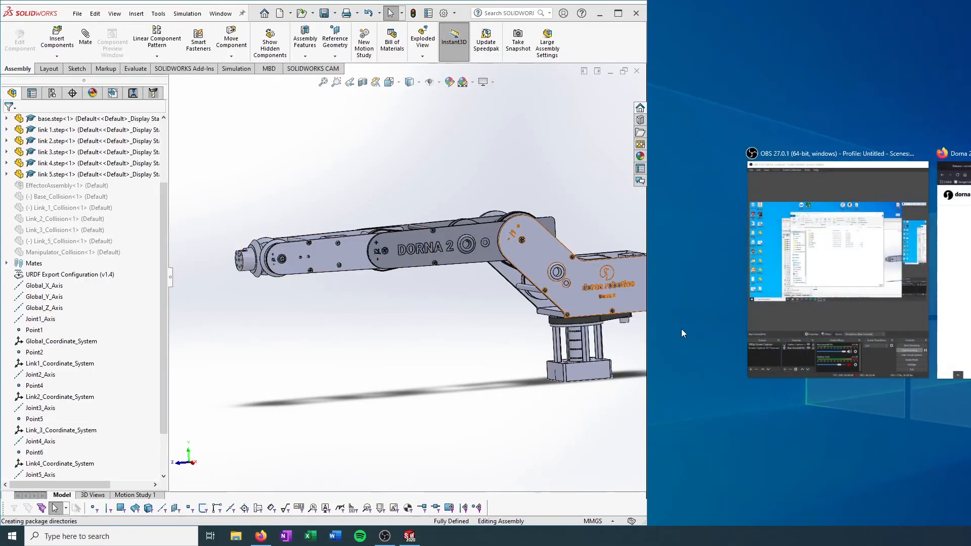
{"action": "left_click_drag", "start_coordinate": [647, 319], "coordinate": [969, 311]}
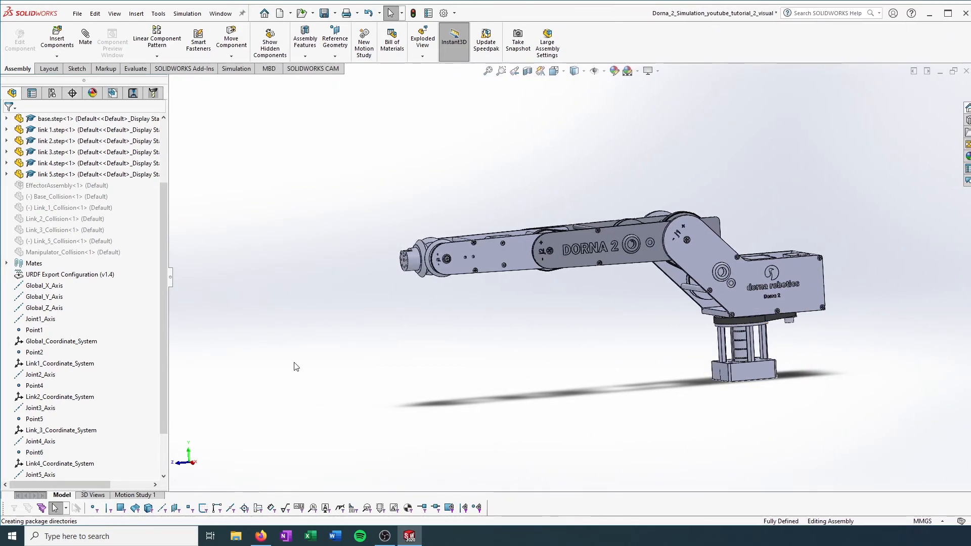
{"action": "scroll", "coordinate": [65, 253], "scroll_direction": "up", "scroll_amount": 3}
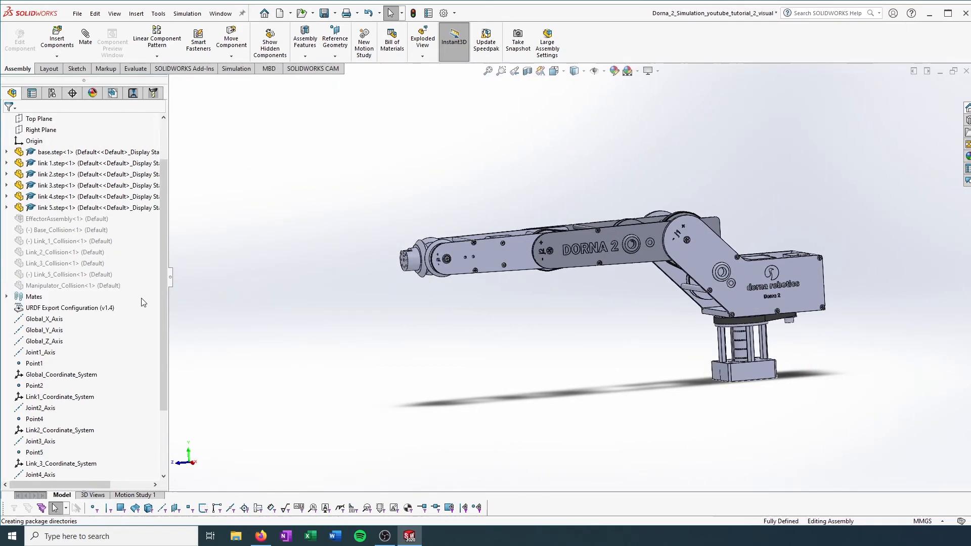
Step: Save the assembly under the new name Dorna_2_Simulation_youtube_tutorial_2_collisional
{"action": "left_click", "coordinate": [77, 13]}
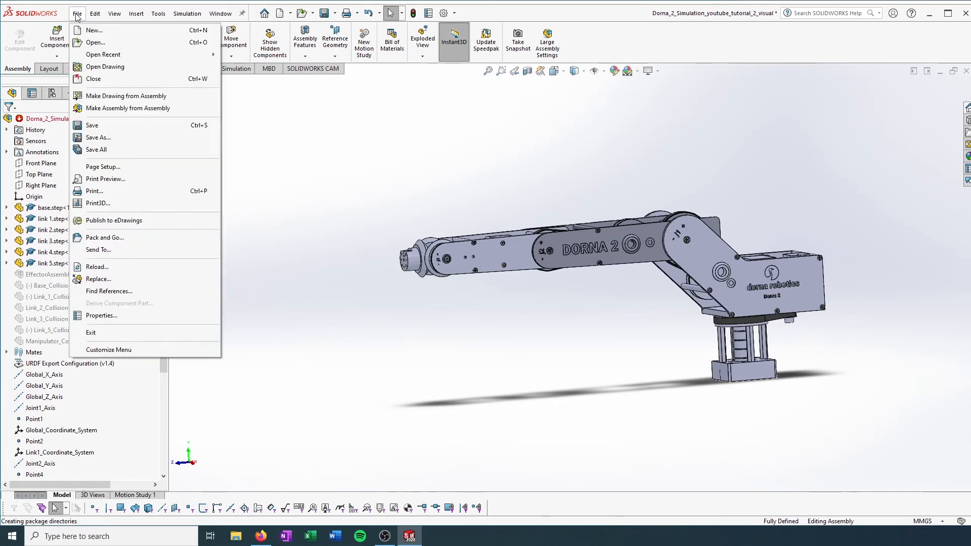
{"action": "left_click", "coordinate": [110, 137]}
{"action": "left_click", "coordinate": [519, 393]}
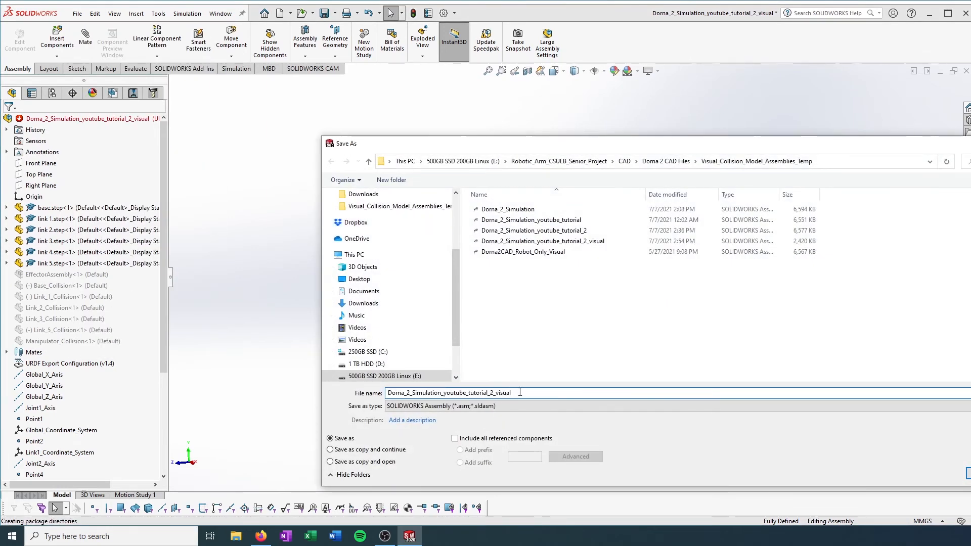
{"action": "key", "text": "BackSpace"}
{"action": "key", "text": "BackSpace"}
{"action": "key", "text": "BackSpace"}
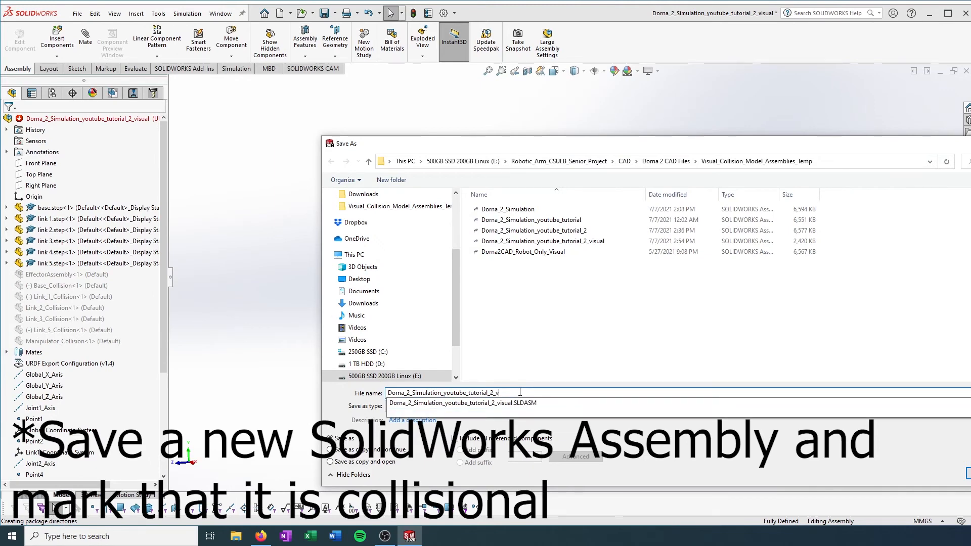
{"action": "key", "text": "BackSpace"}
{"action": "type", "text": "collisiona"}
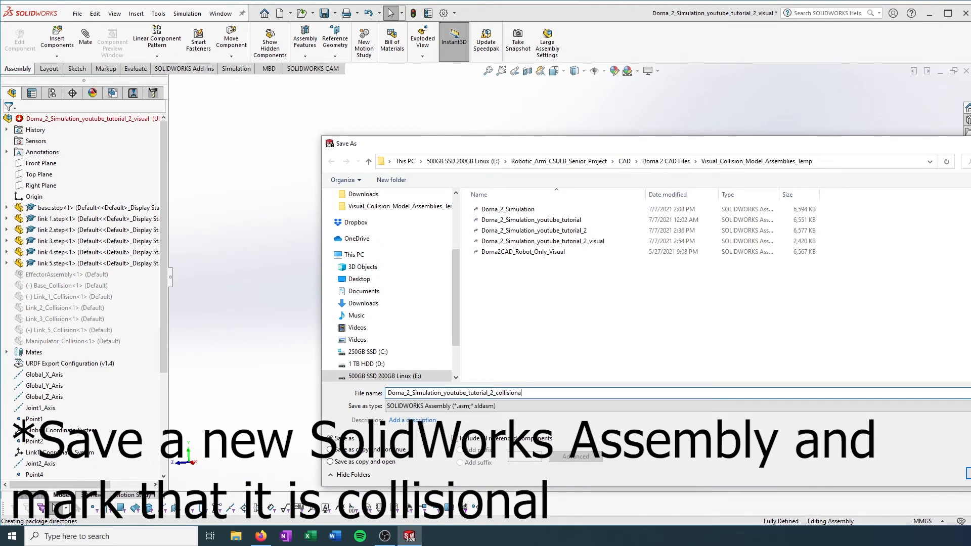
{"action": "type", "text": "l"}
{"action": "key", "text": "Return"}
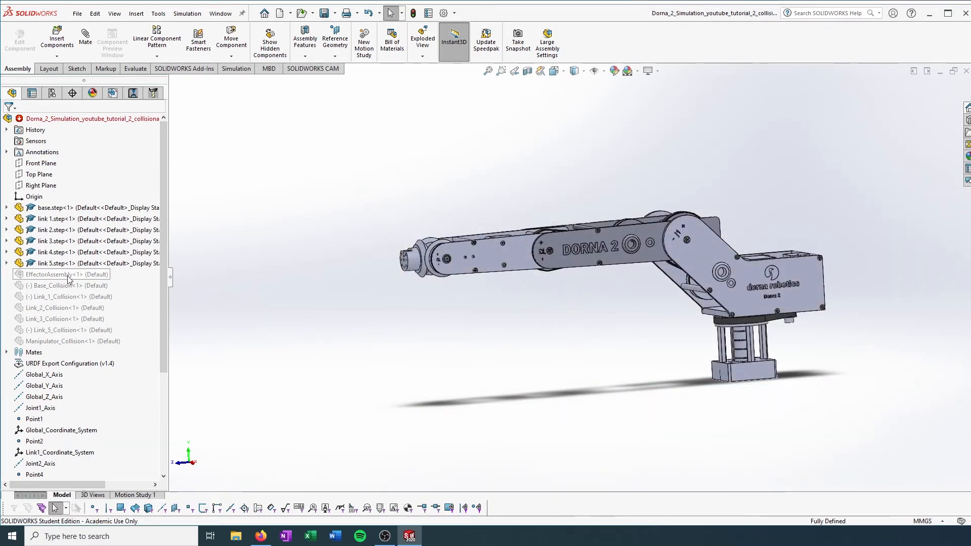
Step: Unsuppress the components from EffectorAssembly through Manipulator_Collision, including all base and link collision parts
{"action": "left_click", "coordinate": [68, 275]}
{"action": "left_click", "coordinate": [65, 344], "text": "shift"}
{"action": "right_click", "coordinate": [64, 343]}
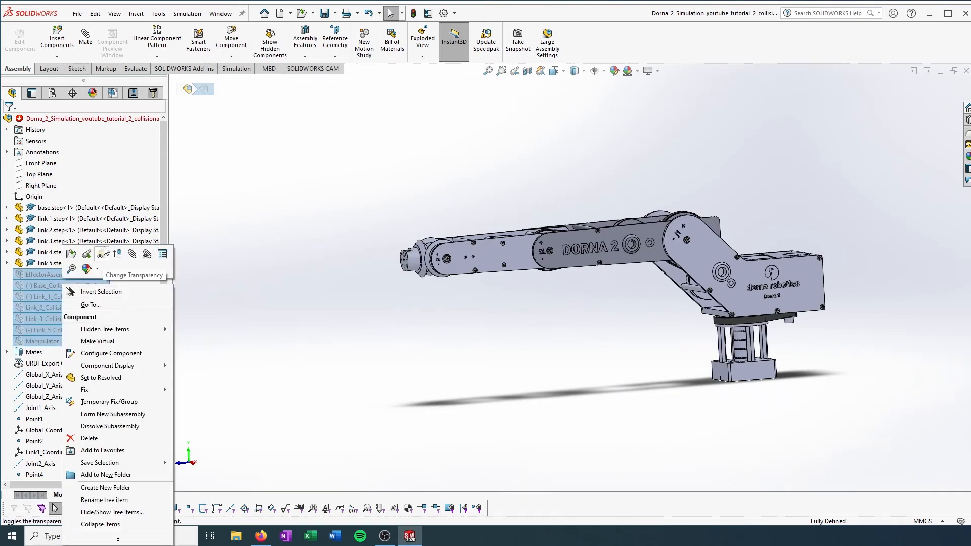
{"action": "left_click", "coordinate": [109, 256]}
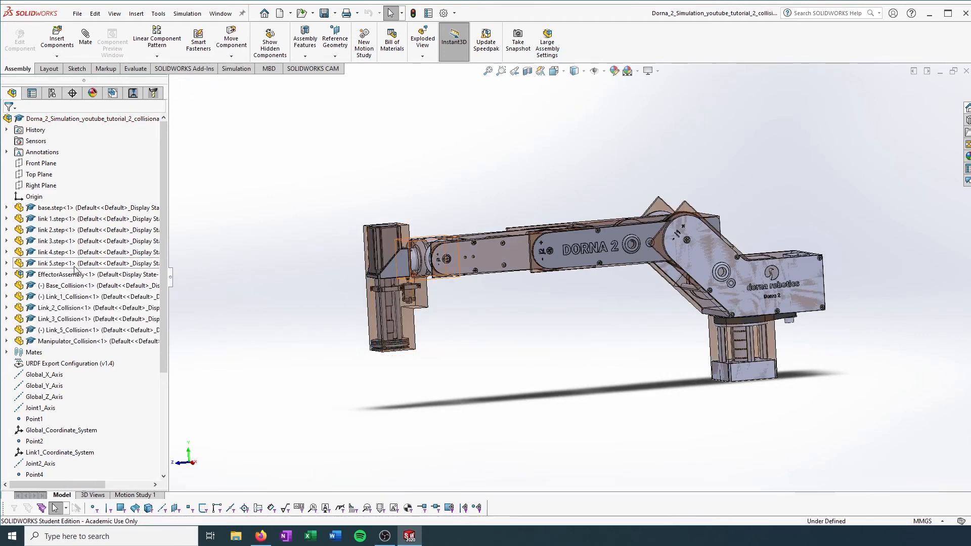
Step: Suppress the visual parts base.step and link 1.step through link 5.step
{"action": "left_click", "coordinate": [73, 260]}
{"action": "left_click", "coordinate": [61, 208], "text": "shift"}
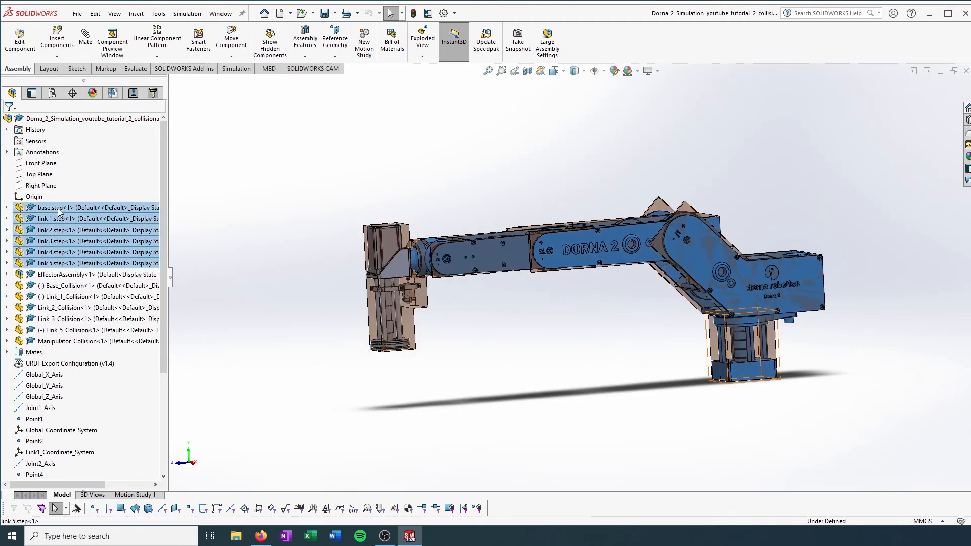
{"action": "right_click", "coordinate": [60, 208]}
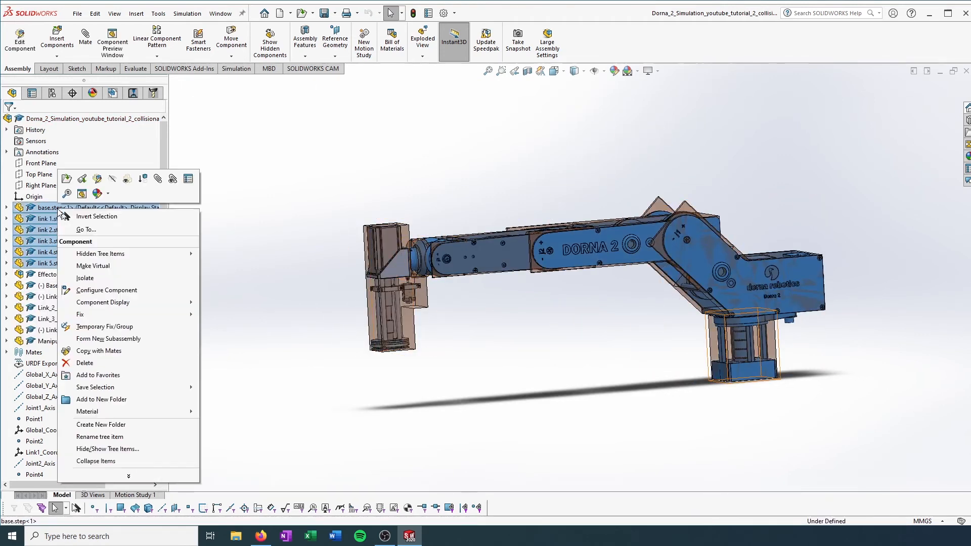
{"action": "left_click", "coordinate": [144, 179]}
{"action": "left_click", "coordinate": [433, 283]}
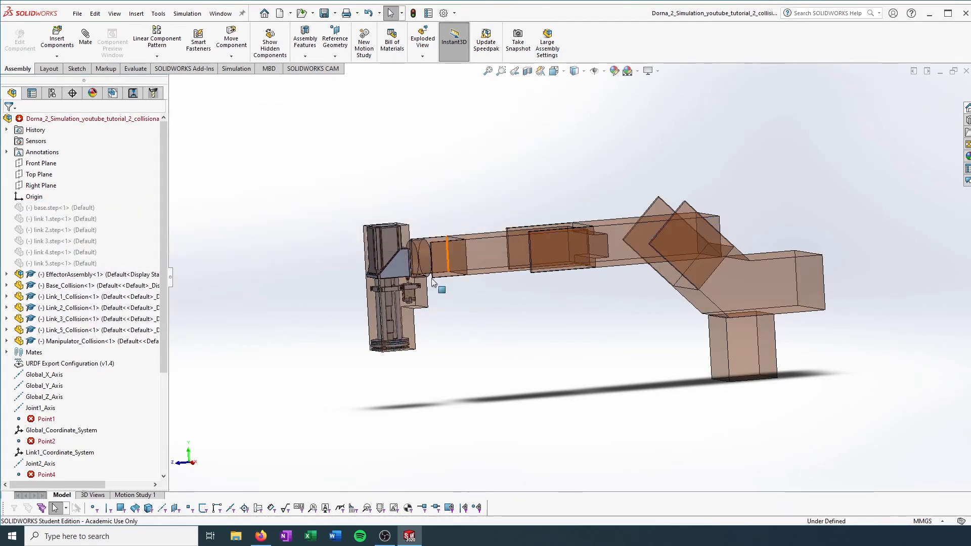
Step: Suppress the EffectorAssembly and Manipulator_Collision components, dismissing the rebuild error reports
{"action": "left_click", "coordinate": [63, 276]}
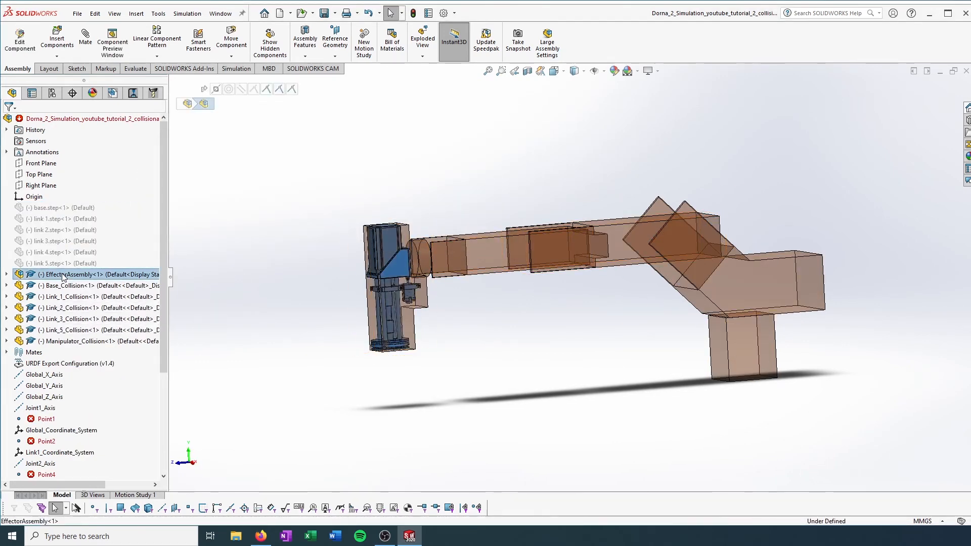
{"action": "right_click", "coordinate": [64, 275]}
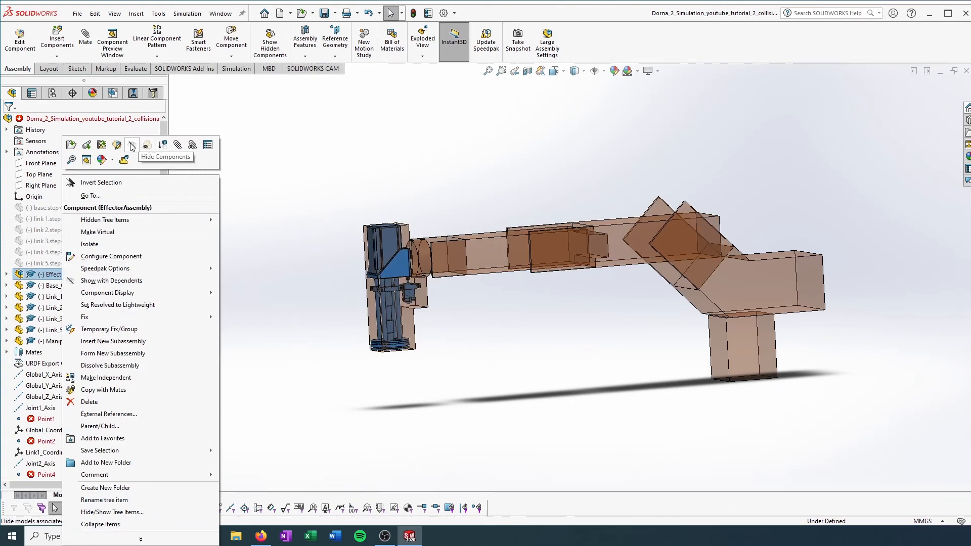
{"action": "left_click", "coordinate": [162, 145]}
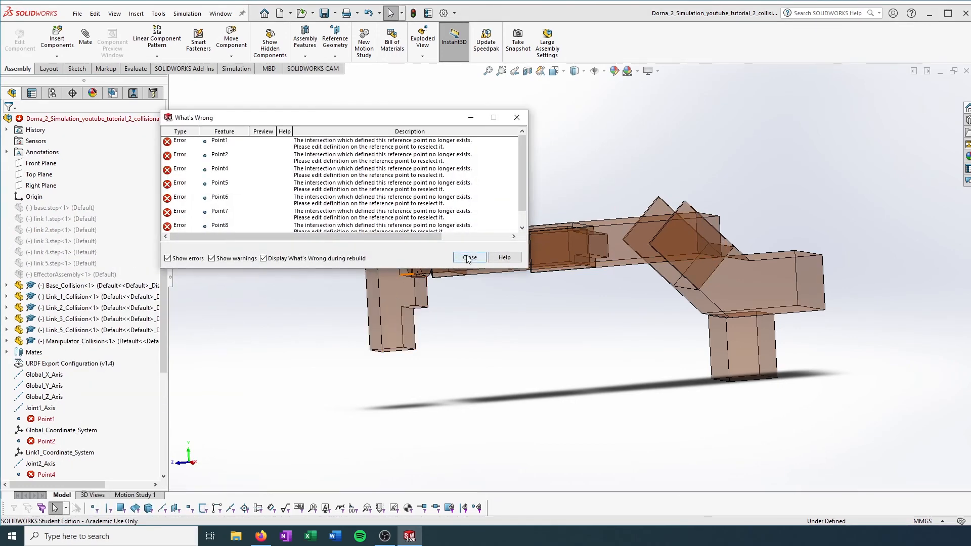
{"action": "left_click", "coordinate": [469, 258]}
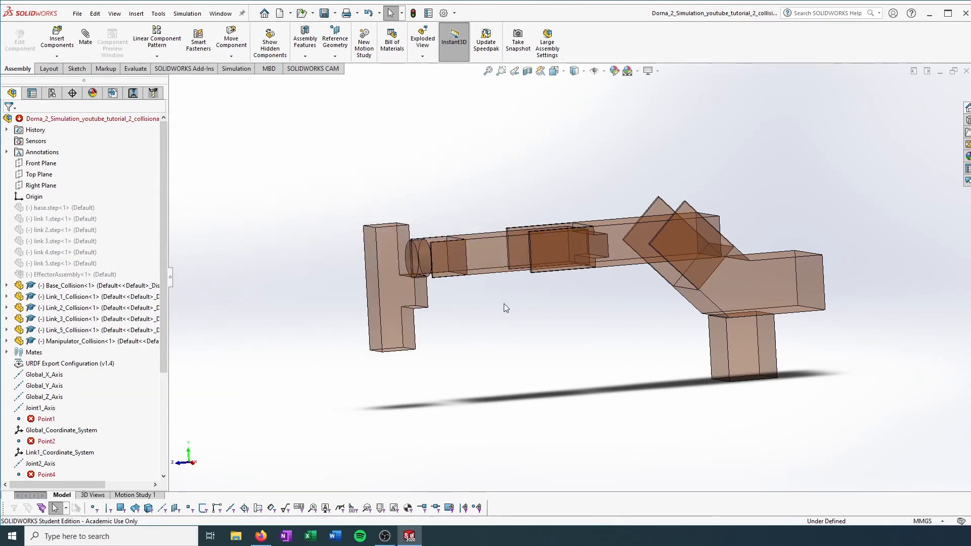
{"action": "left_click", "coordinate": [65, 341]}
{"action": "right_click", "coordinate": [63, 340]}
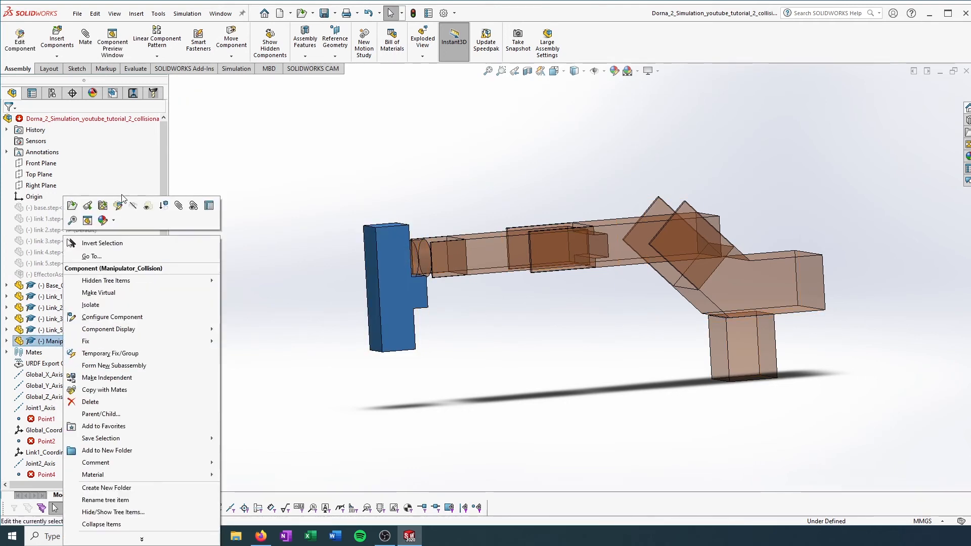
{"action": "left_click", "coordinate": [163, 205]}
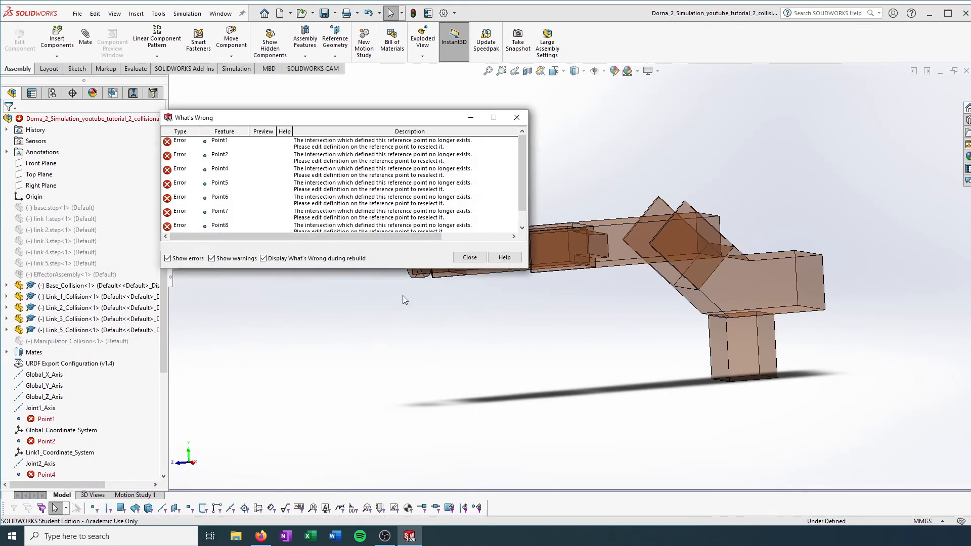
{"action": "left_click", "coordinate": [469, 257]}
Step: Inspect the remaining base and link collision bodies of the arm from several angles
{"action": "middle_click_drag", "start_coordinate": [482, 345], "coordinate": [476, 506]}
{"action": "scroll", "coordinate": [709, 273], "scroll_direction": "down", "scroll_amount": 3}
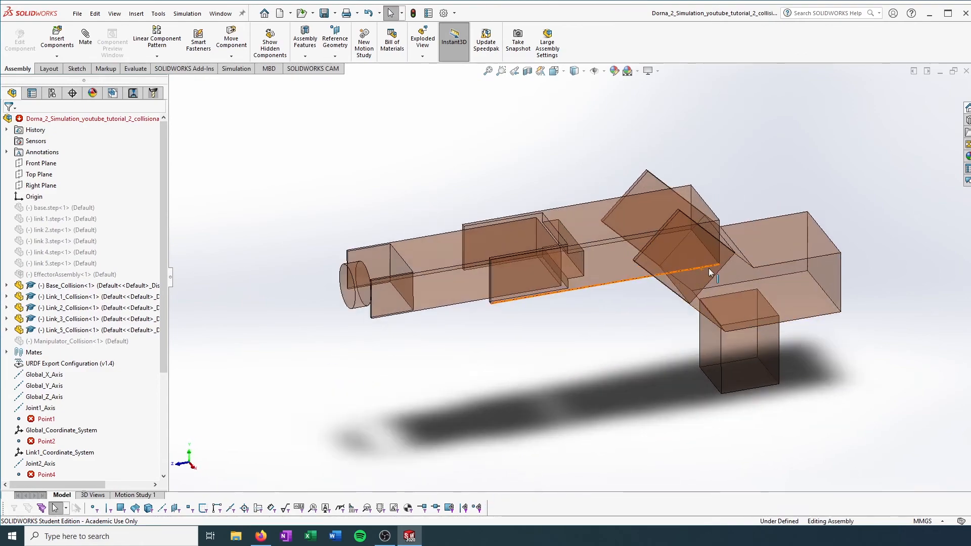
{"action": "middle_click_drag", "start_coordinate": [615, 308], "coordinate": [637, 280]}
{"action": "scroll", "coordinate": [552, 347], "scroll_direction": "down", "scroll_amount": 1}
{"action": "scroll", "coordinate": [555, 347], "scroll_direction": "up", "scroll_amount": 5}
{"action": "middle_click_drag", "start_coordinate": [617, 343], "coordinate": [587, 350], "text": "ctrl"}
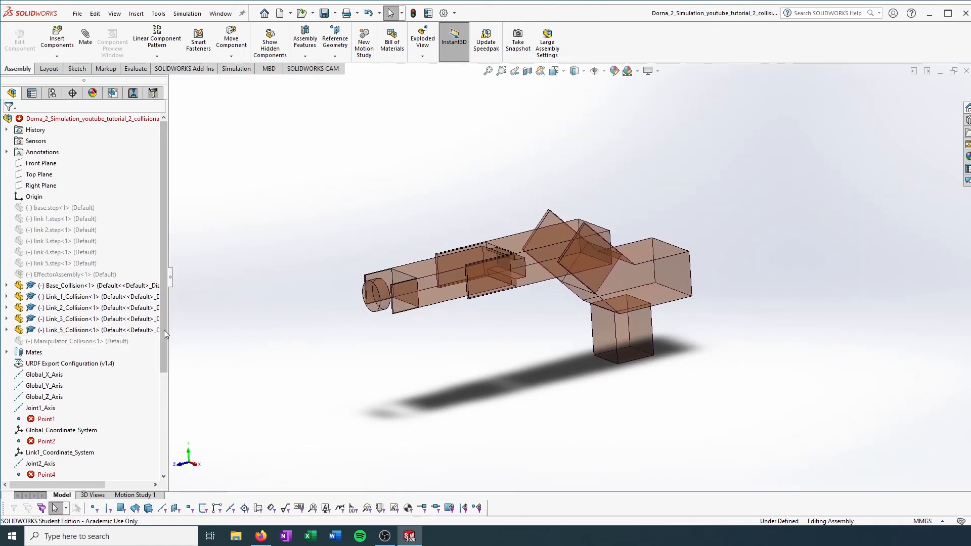
Step: Start the URDF export, dismiss the link loading warning, and assign the Base_Collision component to base_link
{"action": "left_click_drag", "start_coordinate": [164, 329], "coordinate": [172, 294]}
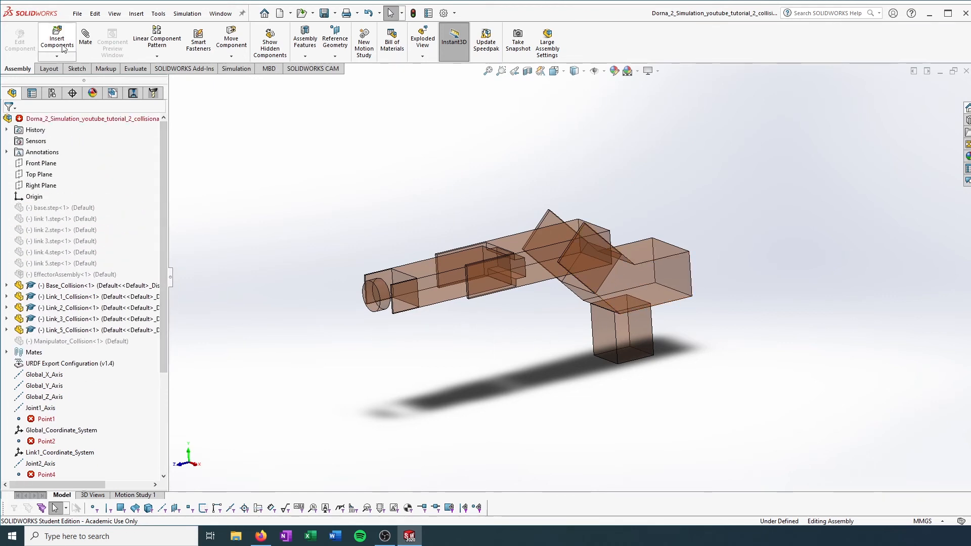
{"action": "left_click", "coordinate": [158, 14]}
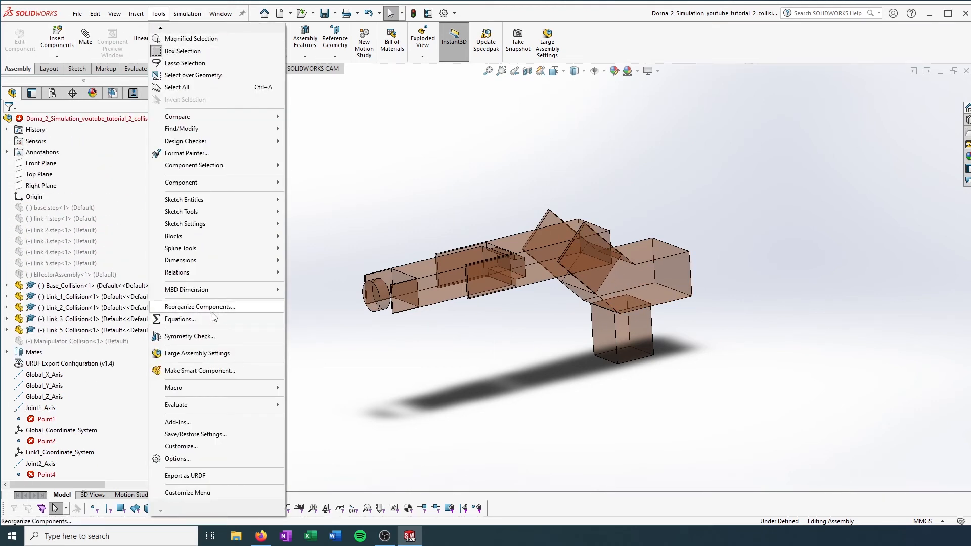
{"action": "left_click", "coordinate": [216, 475]}
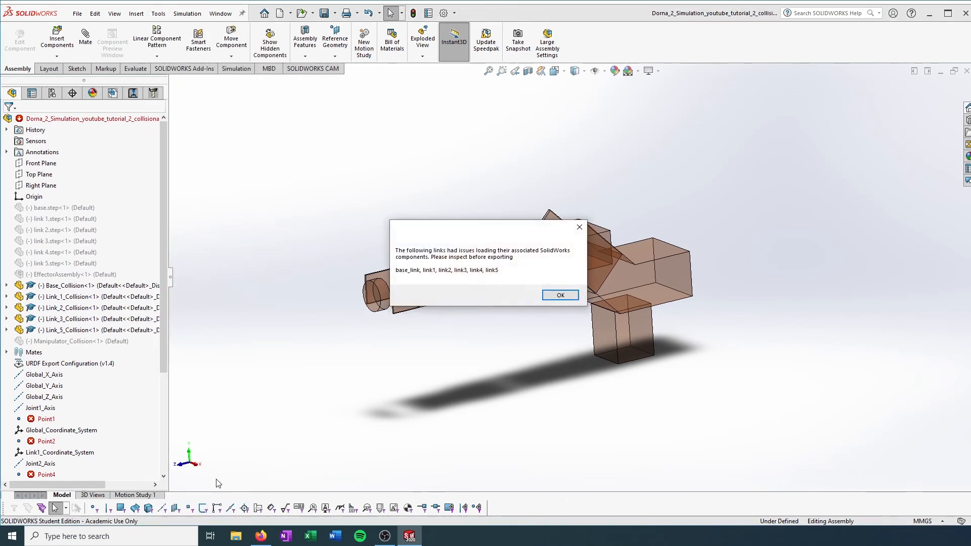
{"action": "left_click", "coordinate": [560, 295]}
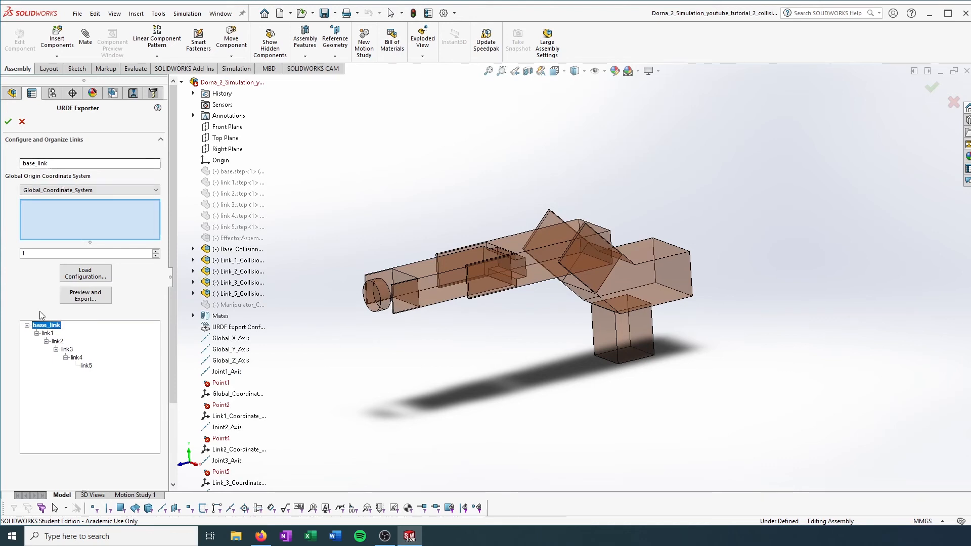
{"action": "left_click", "coordinate": [50, 335]}
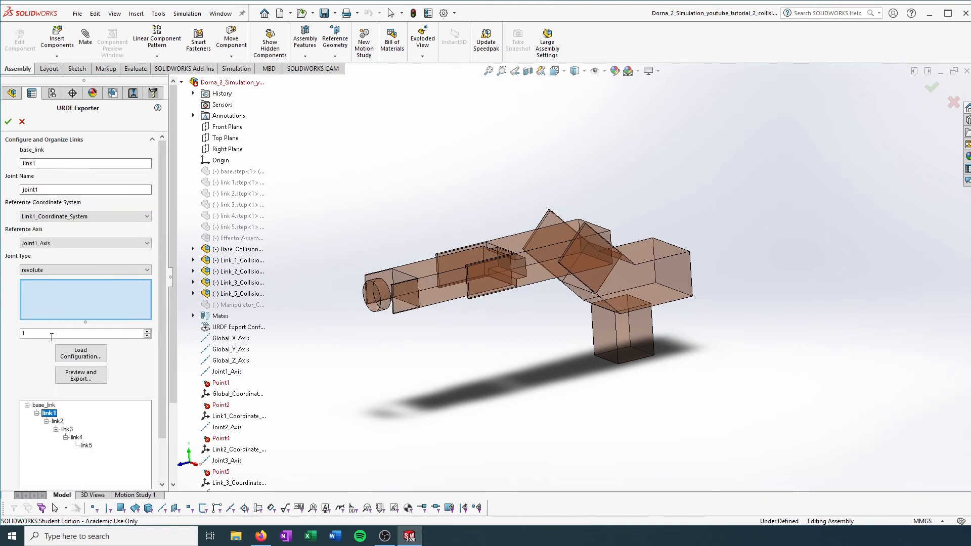
{"action": "left_click", "coordinate": [44, 405]}
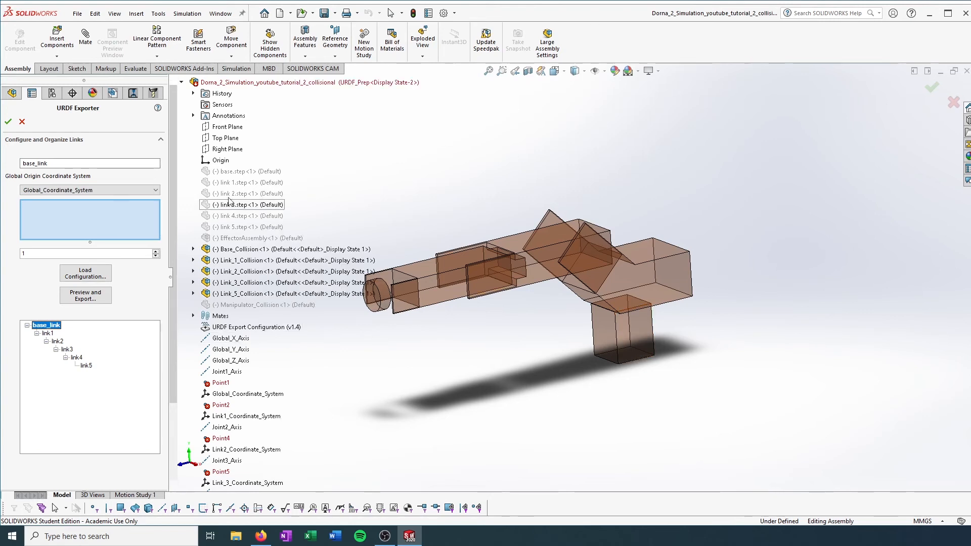
{"action": "left_click", "coordinate": [235, 253]}
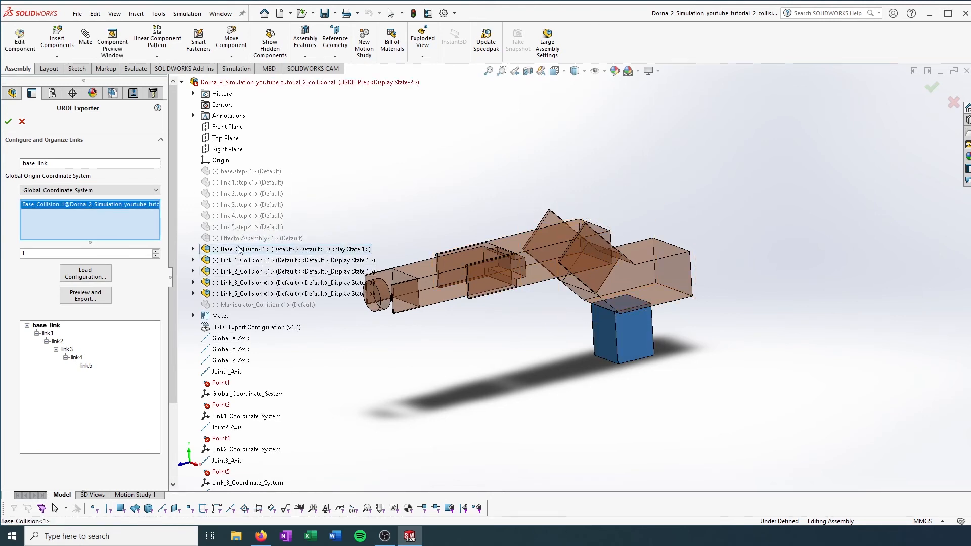
Step: Assign the Link_1_Collision component to link1, keeping its joint1 name, coordinate system, axis and revolute joint type
{"action": "left_click", "coordinate": [49, 333]}
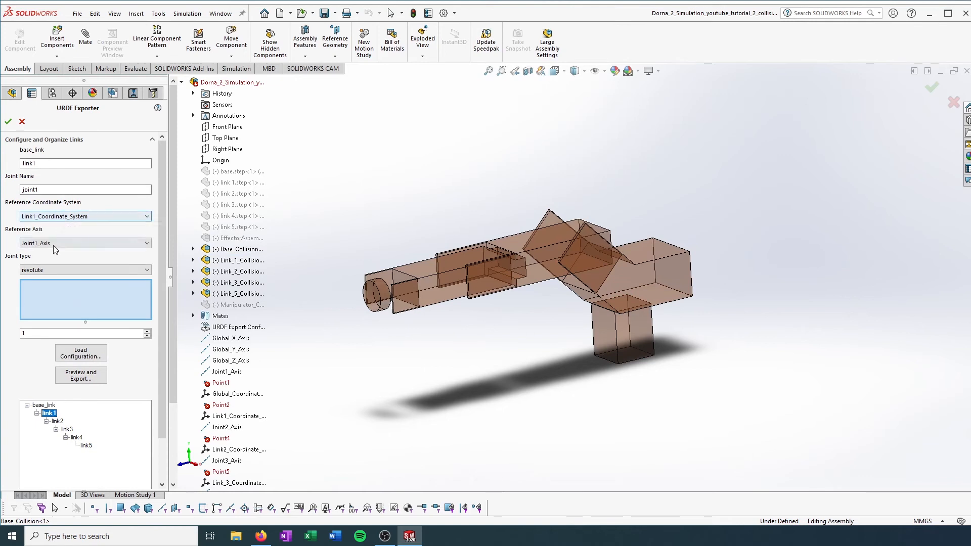
{"action": "left_click", "coordinate": [40, 163]}
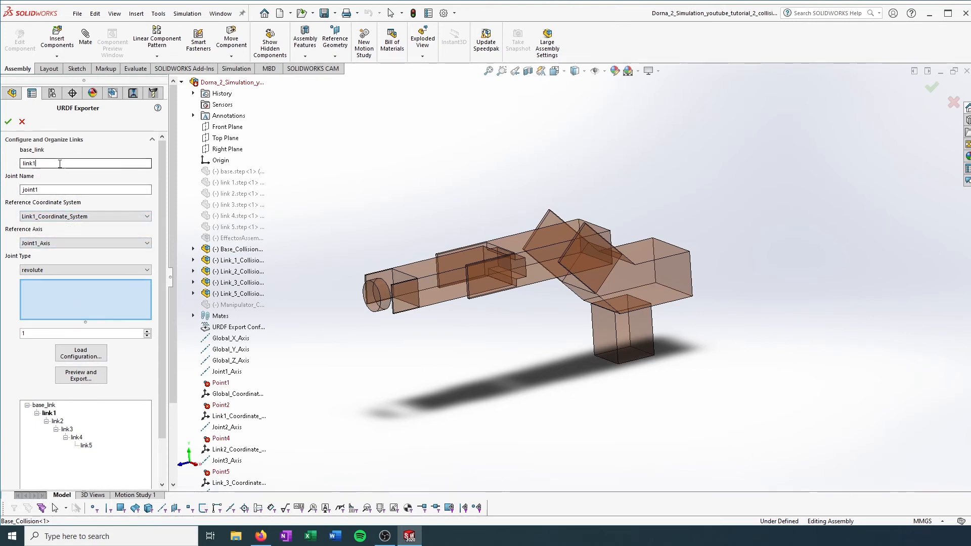
{"action": "left_click", "coordinate": [57, 190]}
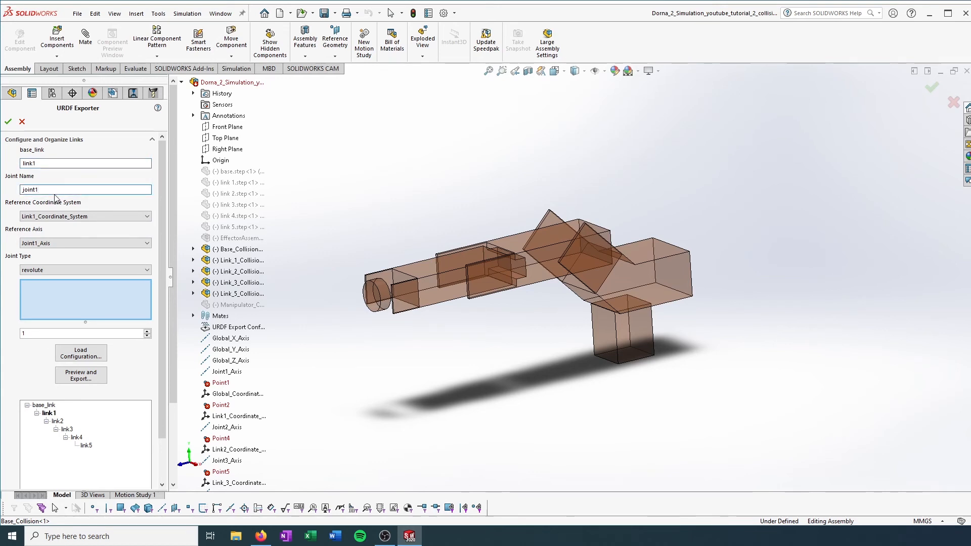
{"action": "left_click", "coordinate": [42, 163]}
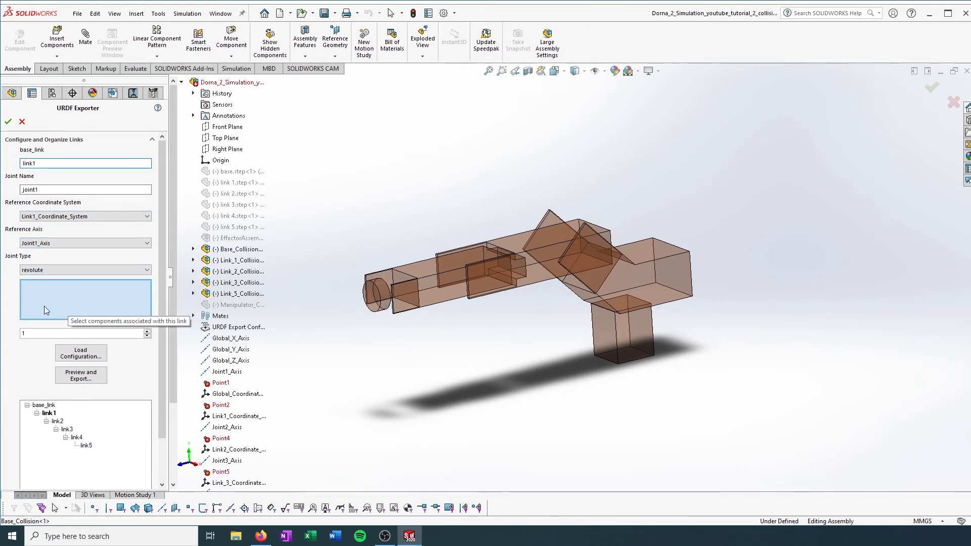
{"action": "left_click", "coordinate": [232, 261]}
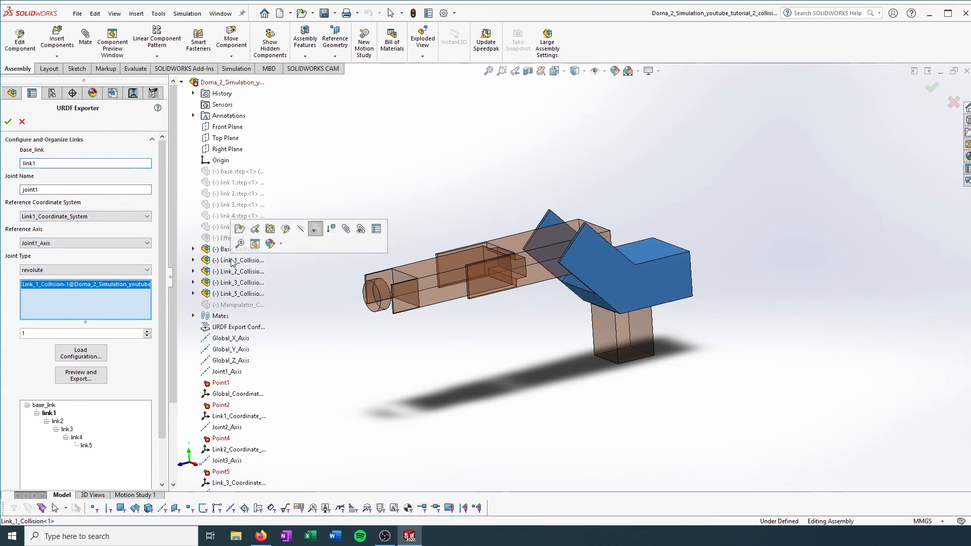
Step: Assign Link_2_Collision to link2, Link_3_Collision to link3 and Link_5_Collision to link5 in the URDF link tree
{"action": "left_click", "coordinate": [58, 422]}
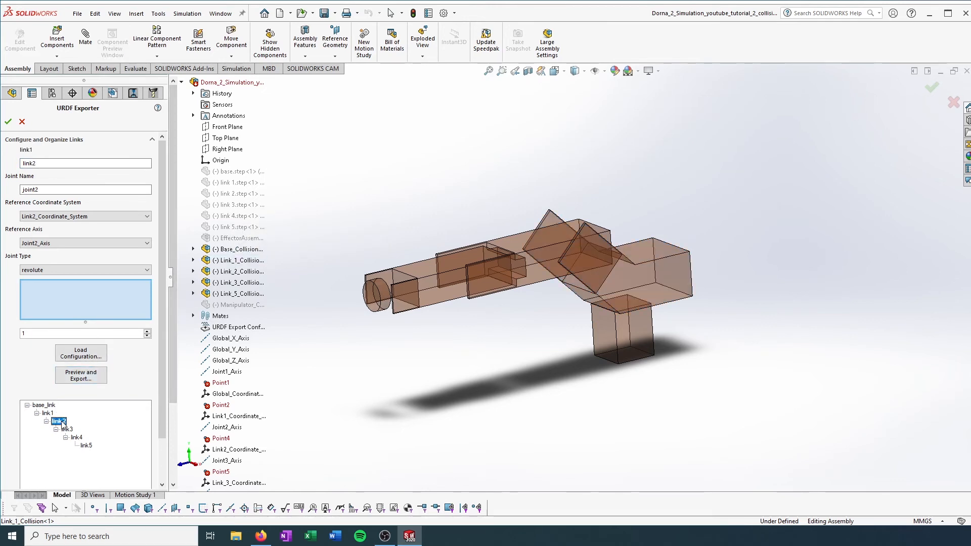
{"action": "left_click", "coordinate": [241, 272]}
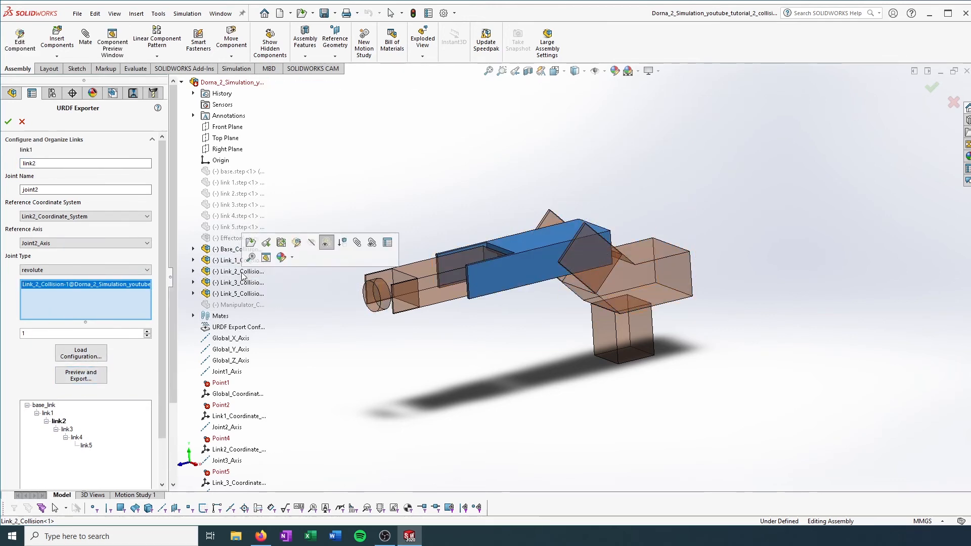
{"action": "left_click", "coordinate": [67, 429]}
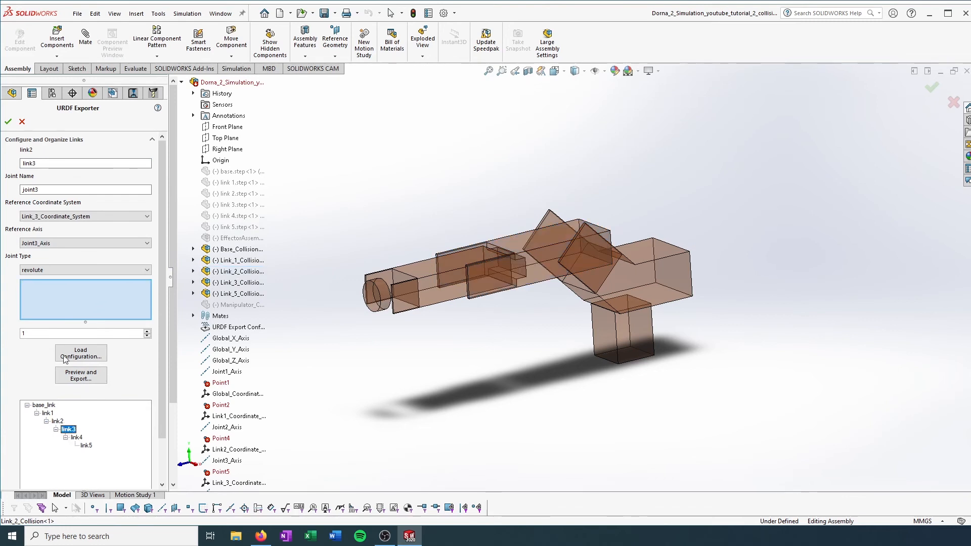
{"action": "left_click", "coordinate": [245, 285]}
{"action": "left_click", "coordinate": [77, 438]}
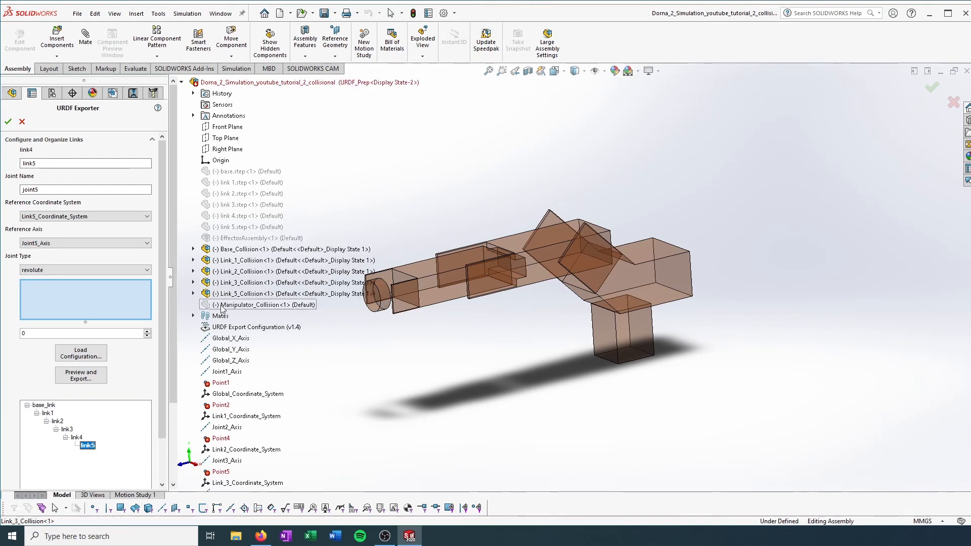
{"action": "left_click", "coordinate": [240, 293]}
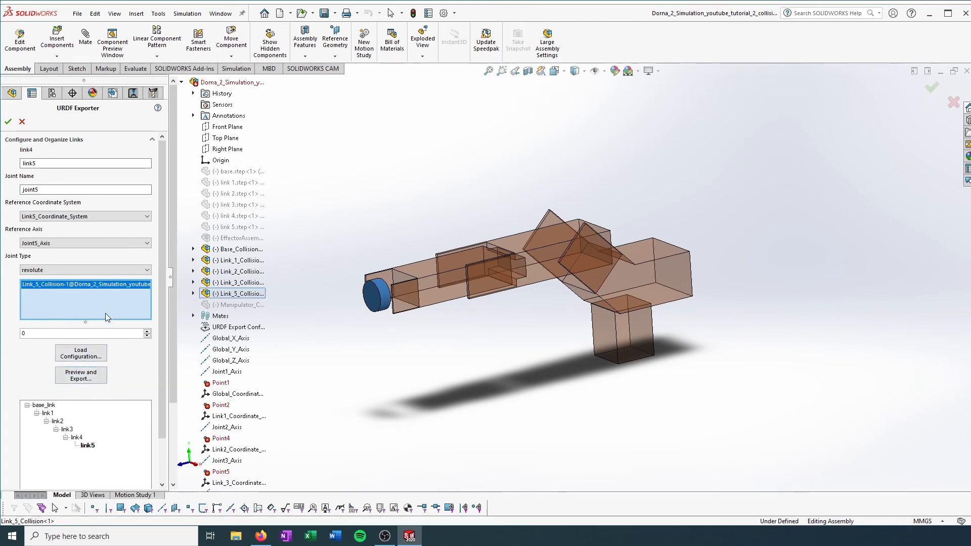
Step: Try to preview and export the URDF with no component assigned to link4, dismissing the incomplete-node message
{"action": "scroll", "coordinate": [101, 369], "scroll_direction": "down", "scroll_amount": 2}
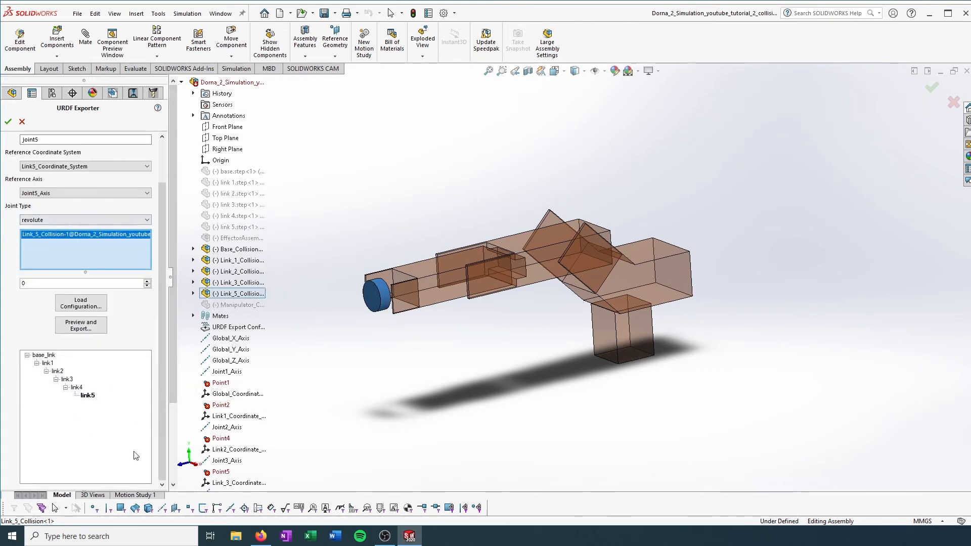
{"action": "scroll", "coordinate": [159, 319], "scroll_direction": "up", "scroll_amount": 2}
{"action": "scroll", "coordinate": [157, 355], "scroll_direction": "down", "scroll_amount": 2}
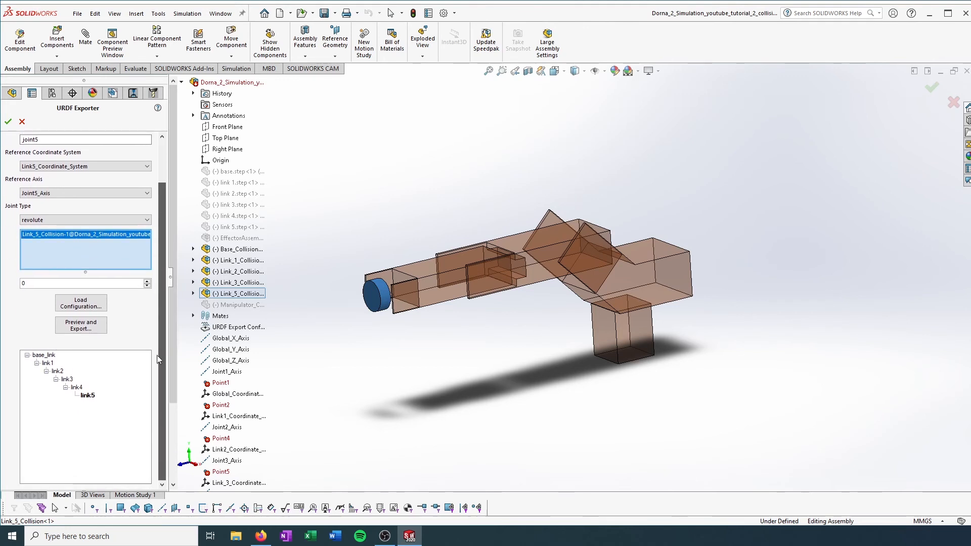
{"action": "left_click", "coordinate": [90, 328]}
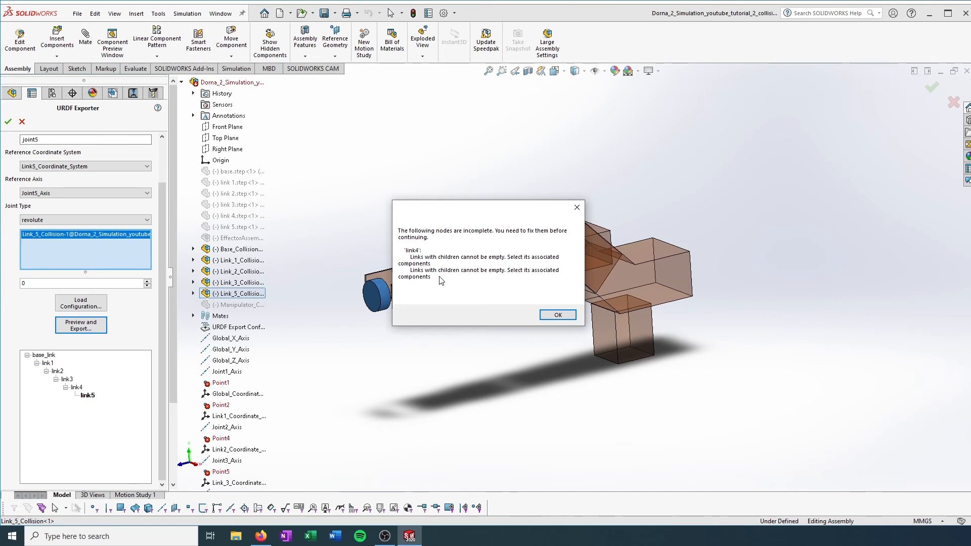
{"action": "left_click", "coordinate": [558, 315]}
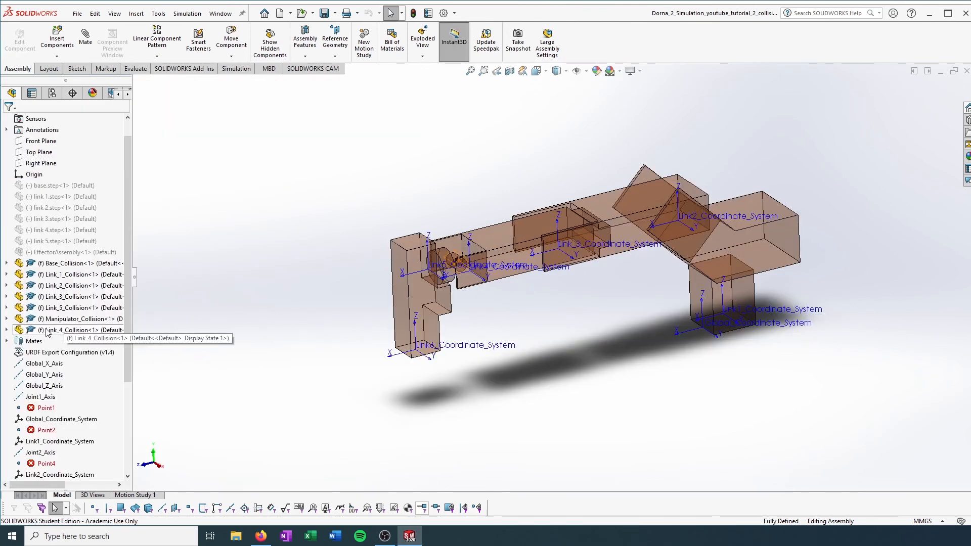
Step: Examine the Link_4_Collision cylinder and the manipulator collision body at the wrist end of the arm
{"action": "scroll", "coordinate": [523, 286], "scroll_direction": "down", "scroll_amount": 3}
{"action": "scroll", "coordinate": [524, 286], "scroll_direction": "up", "scroll_amount": 3}
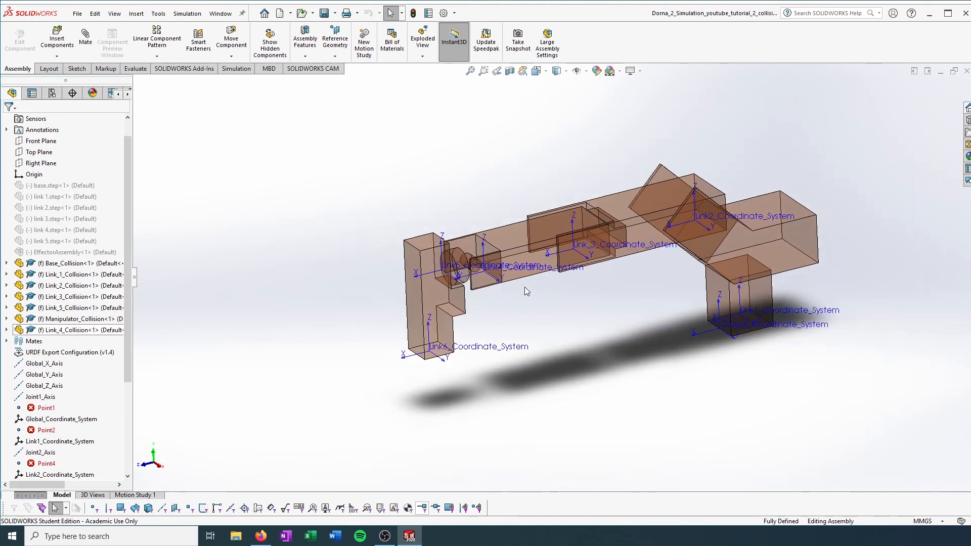
{"action": "middle_click_drag", "start_coordinate": [671, 286], "coordinate": [664, 264]}
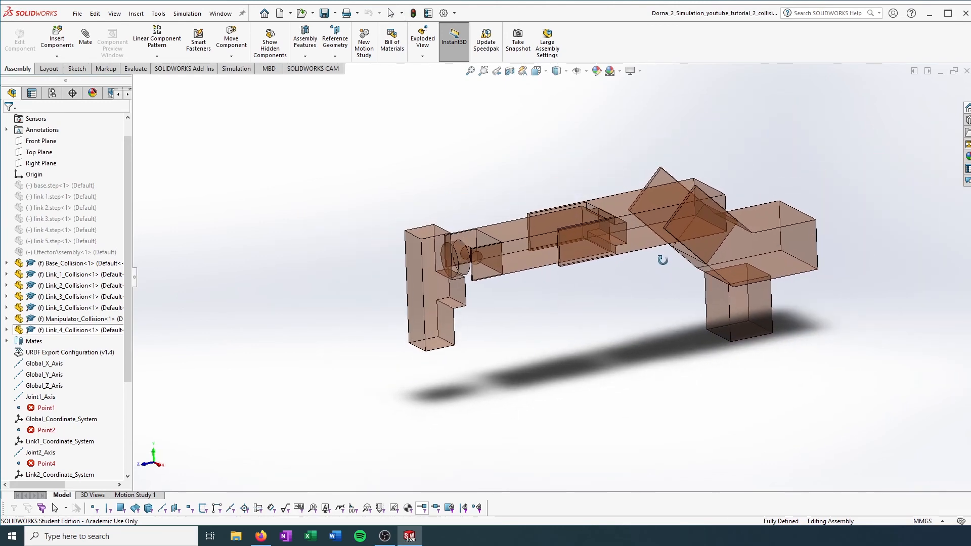
{"action": "scroll", "coordinate": [480, 287], "scroll_direction": "down", "scroll_amount": 2}
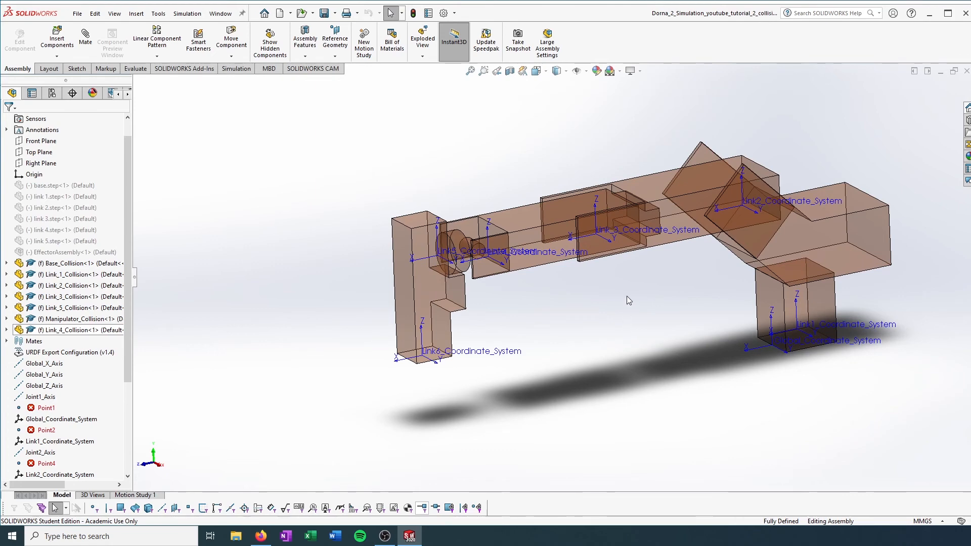
{"action": "middle_click_drag", "start_coordinate": [622, 316], "coordinate": [445, 260]}
{"action": "scroll", "coordinate": [441, 259], "scroll_direction": "down", "scroll_amount": 2}
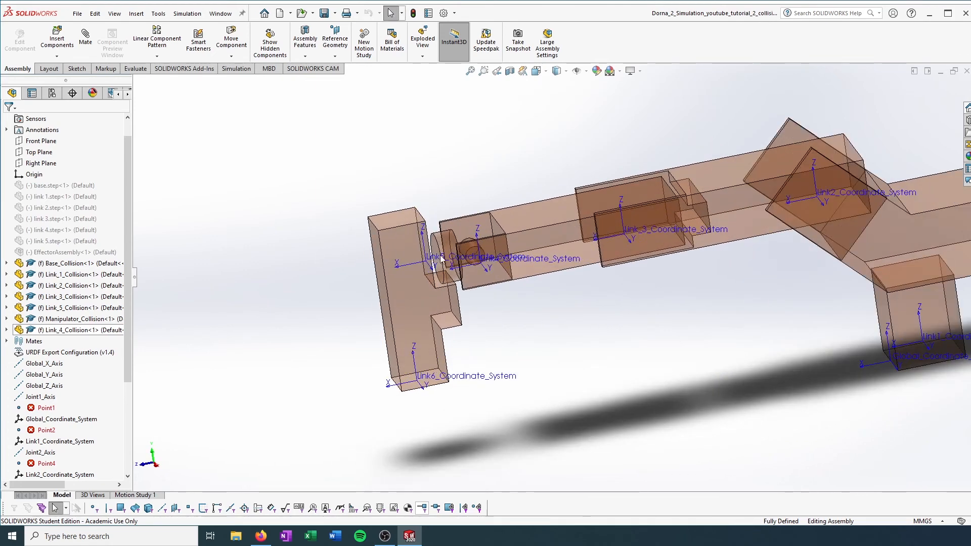
{"action": "scroll", "coordinate": [441, 259], "scroll_direction": "down", "scroll_amount": 4}
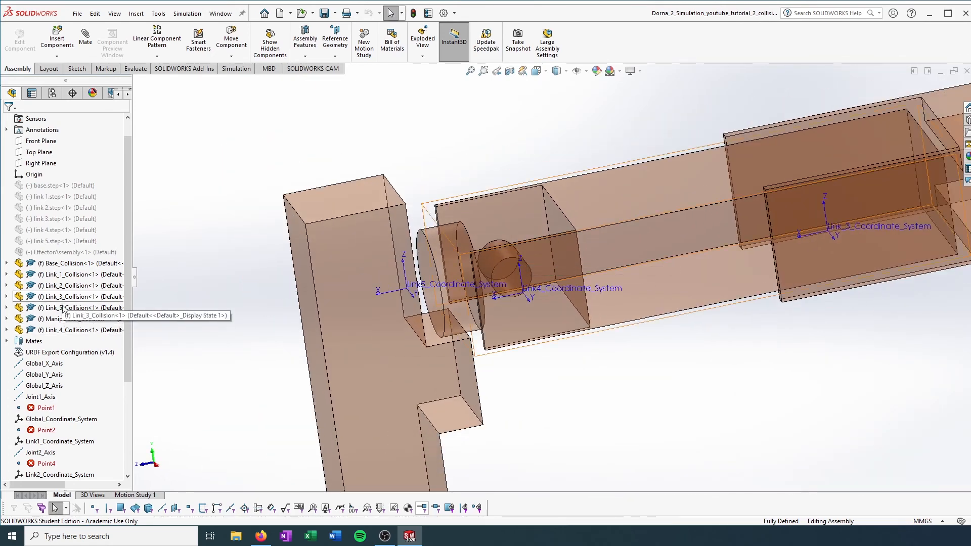
{"action": "left_click", "coordinate": [66, 329]}
{"action": "scroll", "coordinate": [520, 285], "scroll_direction": "down", "scroll_amount": 1}
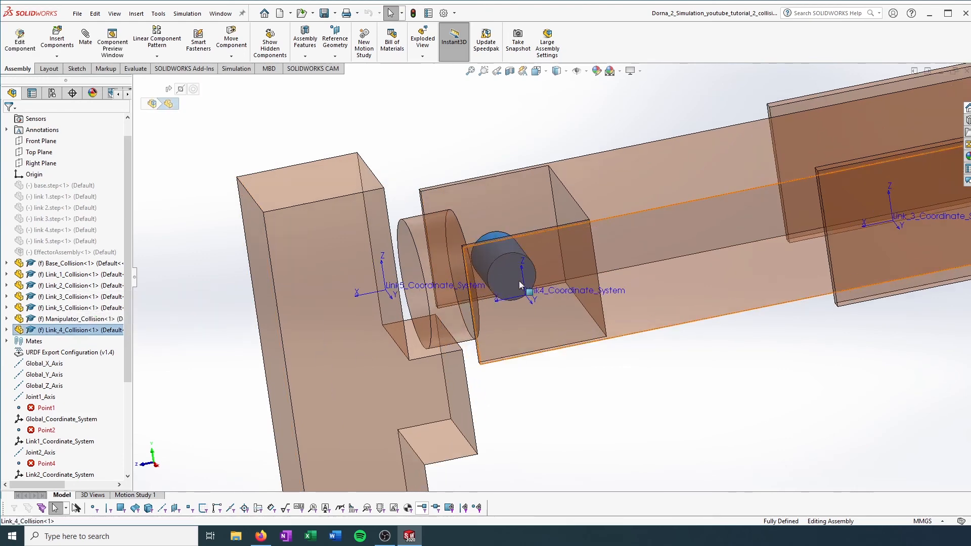
{"action": "scroll", "coordinate": [500, 266], "scroll_direction": "up", "scroll_amount": 5}
{"action": "middle_click_drag", "start_coordinate": [500, 266], "coordinate": [549, 293]}
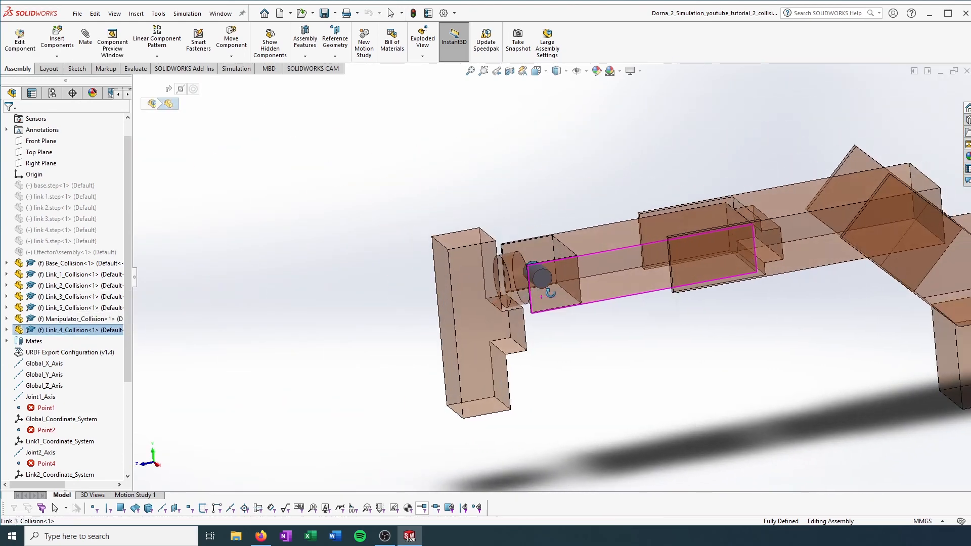
{"action": "scroll", "coordinate": [550, 293], "scroll_direction": "down", "scroll_amount": 2}
Step: Unsuppress the visual components base.step through EffectorAssembly, dismiss the error report, and examine link 4.step against the collision bodies at the wrist
{"action": "left_click", "coordinate": [55, 187]}
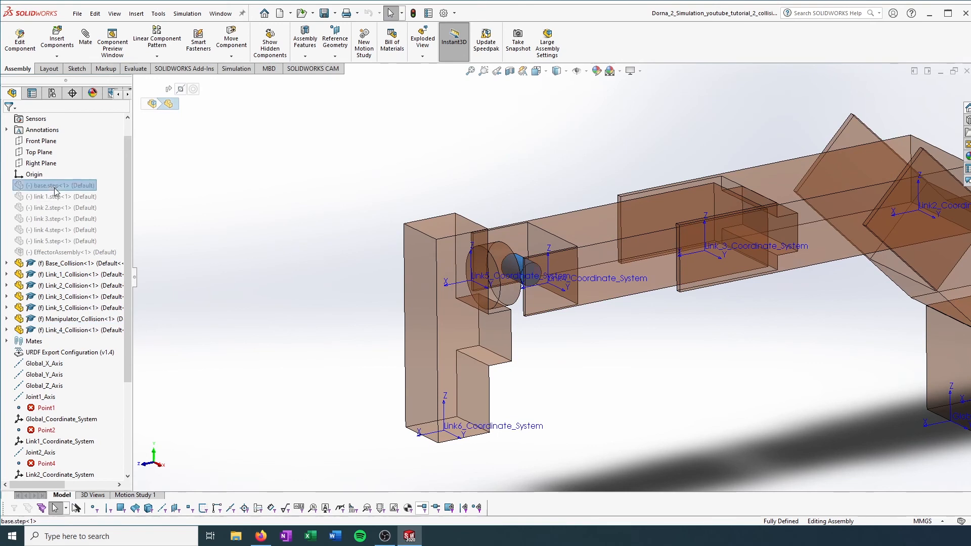
{"action": "left_click", "coordinate": [59, 253], "text": "shift"}
{"action": "right_click", "coordinate": [59, 253]}
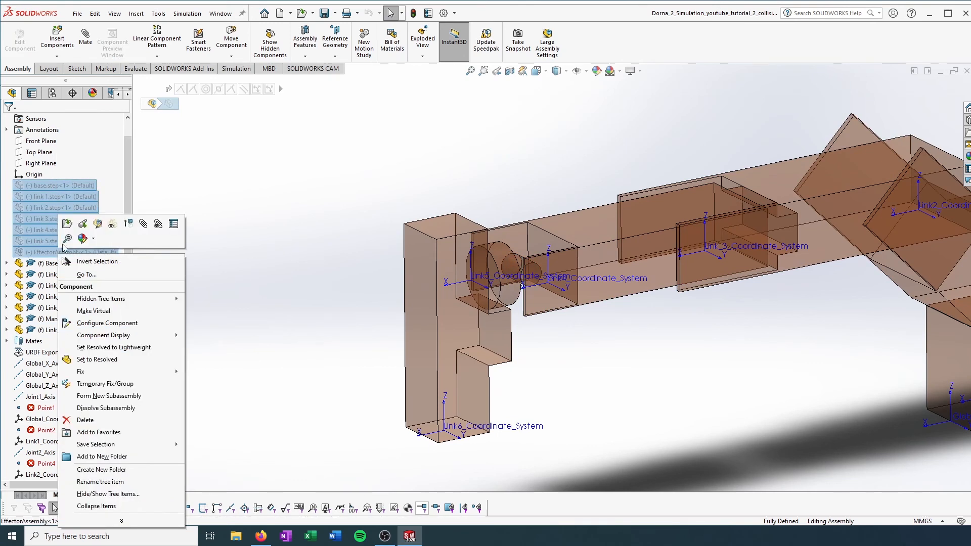
{"action": "left_click", "coordinate": [130, 224]}
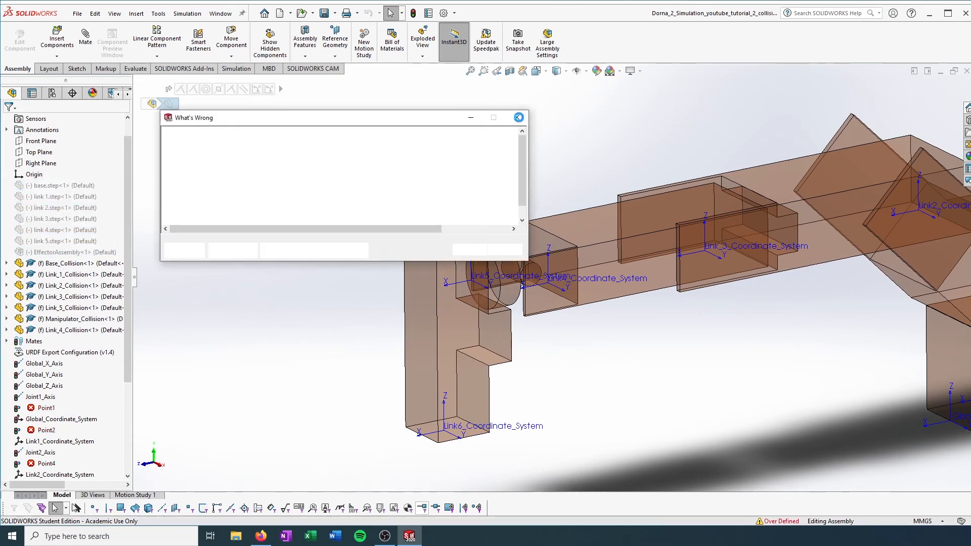
{"action": "left_click", "coordinate": [518, 117]}
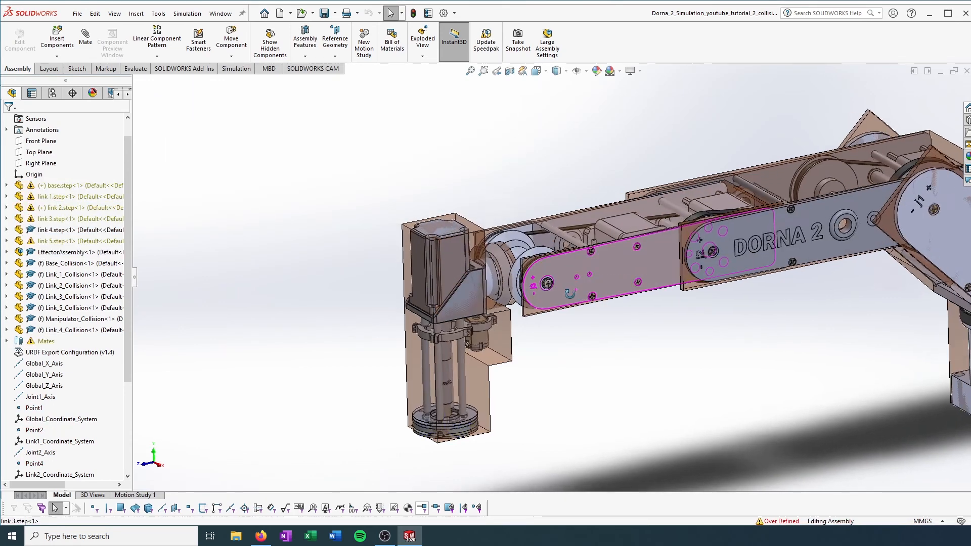
{"action": "middle_click_drag", "start_coordinate": [570, 293], "coordinate": [566, 388]}
{"action": "scroll", "coordinate": [508, 245], "scroll_direction": "down", "scroll_amount": 3}
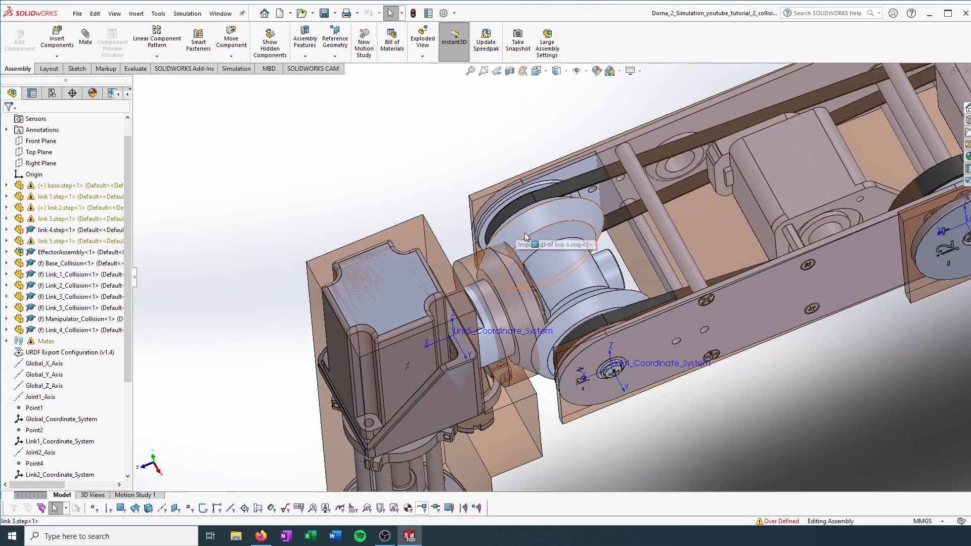
{"action": "middle_click_drag", "start_coordinate": [531, 283], "coordinate": [556, 284]}
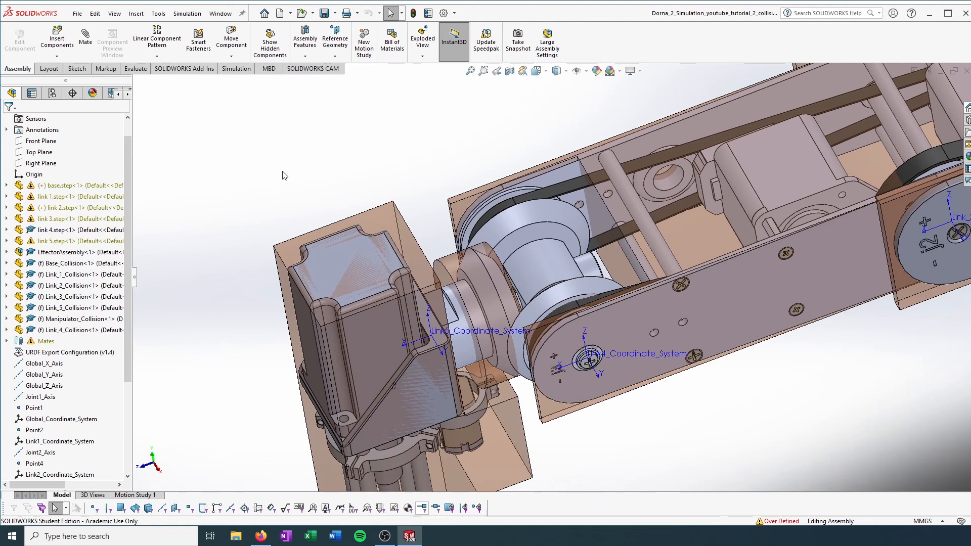
Step: Suppress the visual components from base.step through EffectorAssembly and dismiss the error report
{"action": "left_click", "coordinate": [66, 241]}
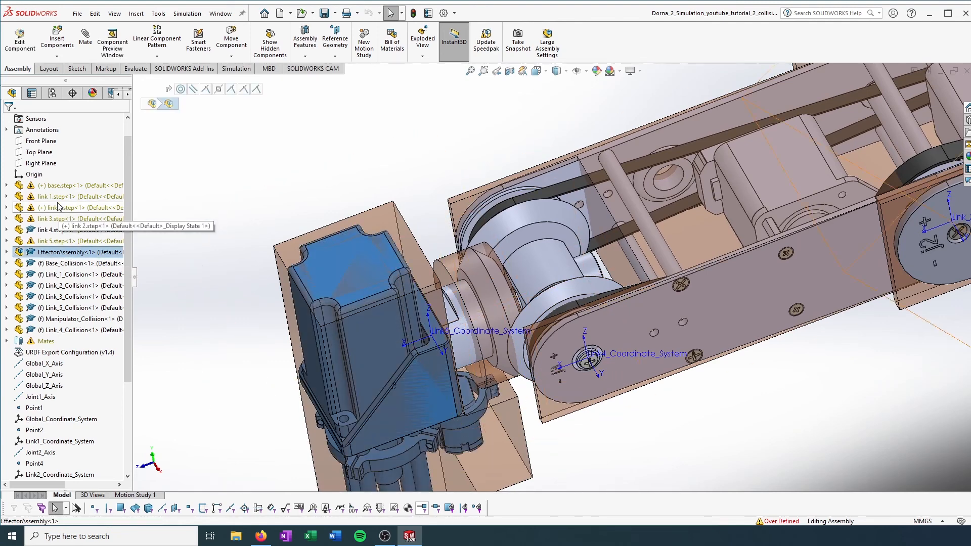
{"action": "left_click", "coordinate": [54, 187], "text": "shift"}
{"action": "left_click", "coordinate": [51, 252], "text": "ctrl"}
{"action": "right_click", "coordinate": [50, 204]}
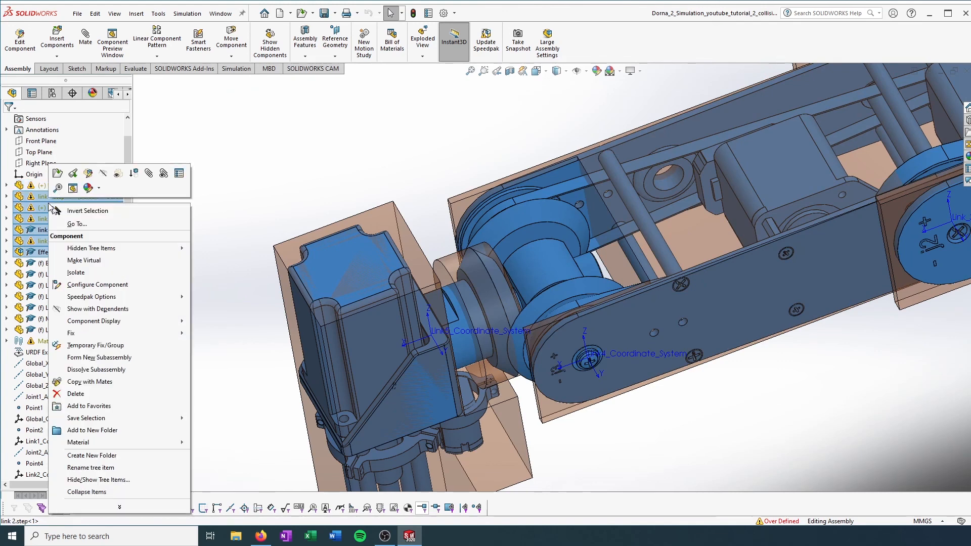
{"action": "left_click", "coordinate": [115, 174]}
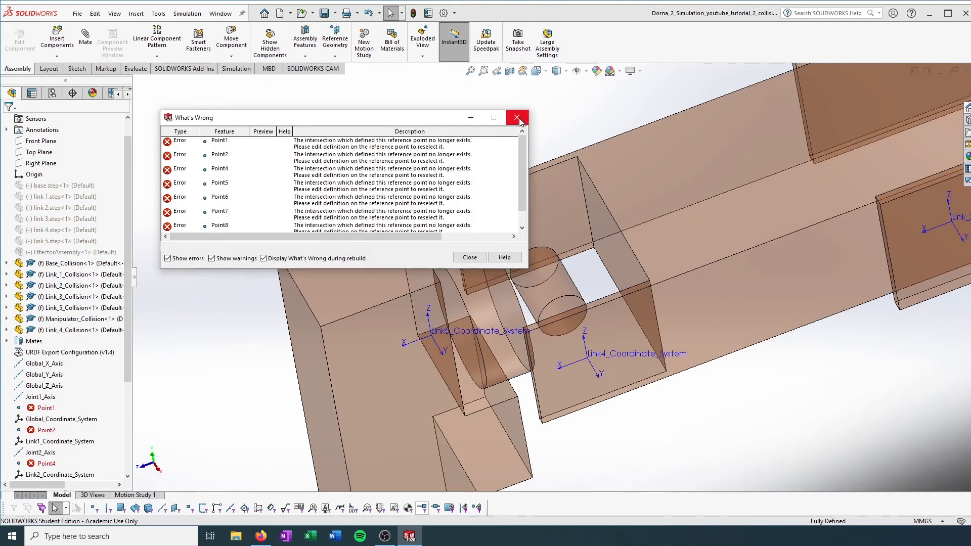
{"action": "left_click", "coordinate": [518, 120]}
Step: Delete the Manipulator_Collision component from the assembly together with its dependent mates
{"action": "scroll", "coordinate": [619, 366], "scroll_direction": "down", "scroll_amount": 3}
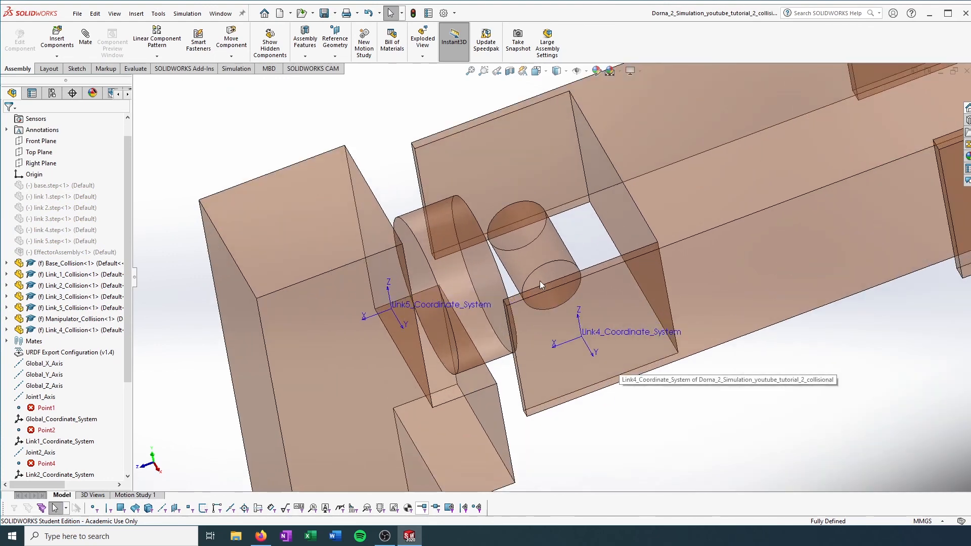
{"action": "middle_click_drag", "start_coordinate": [538, 280], "coordinate": [551, 275]}
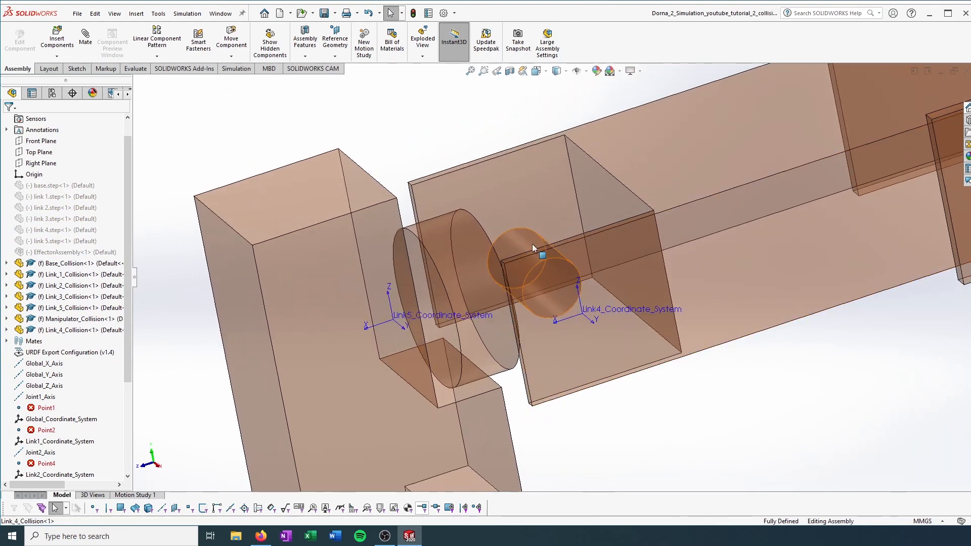
{"action": "middle_click_drag", "start_coordinate": [532, 243], "coordinate": [569, 301]}
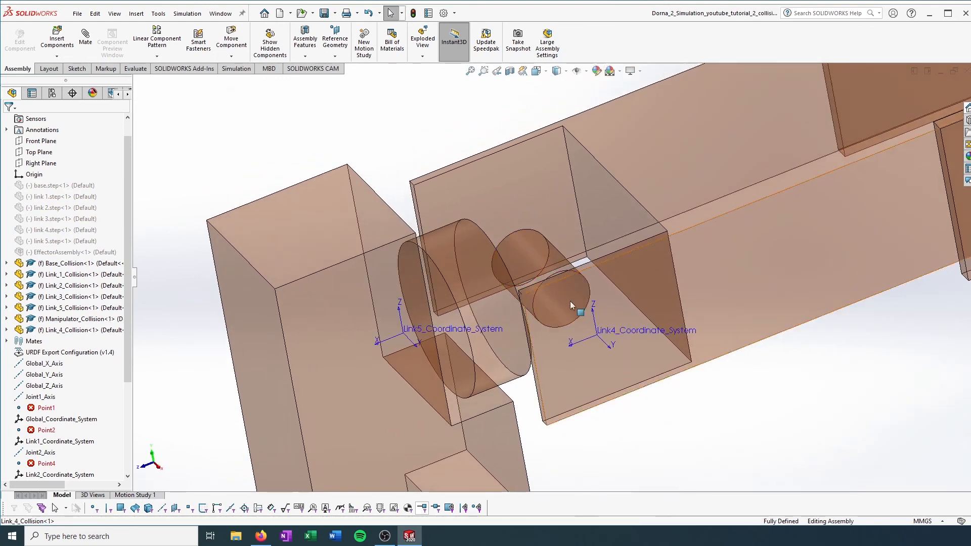
{"action": "scroll", "coordinate": [571, 303], "scroll_direction": "up", "scroll_amount": 6}
{"action": "middle_click_drag", "start_coordinate": [636, 294], "coordinate": [516, 310], "text": "ctrl"}
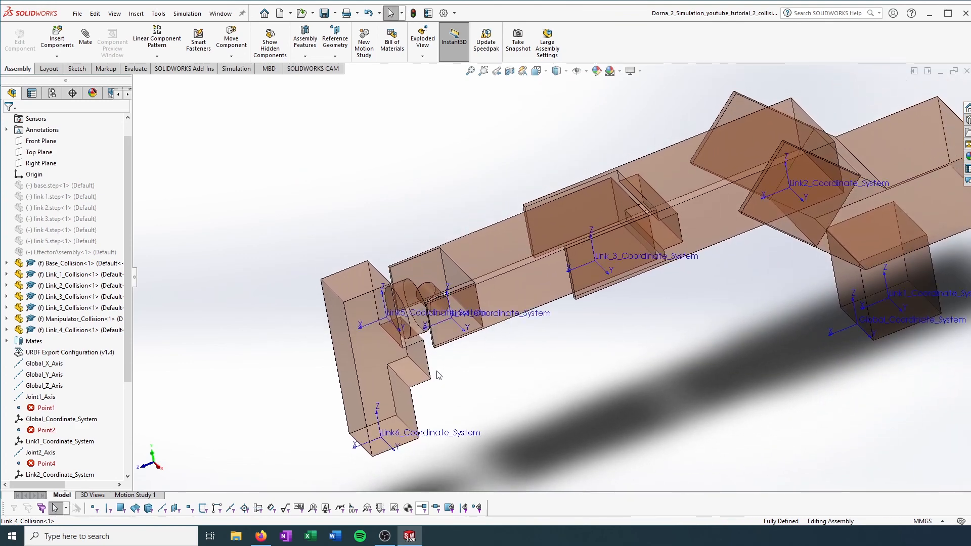
{"action": "scroll", "coordinate": [438, 374], "scroll_direction": "down", "scroll_amount": 2}
{"action": "scroll", "coordinate": [455, 347], "scroll_direction": "down", "scroll_amount": 2}
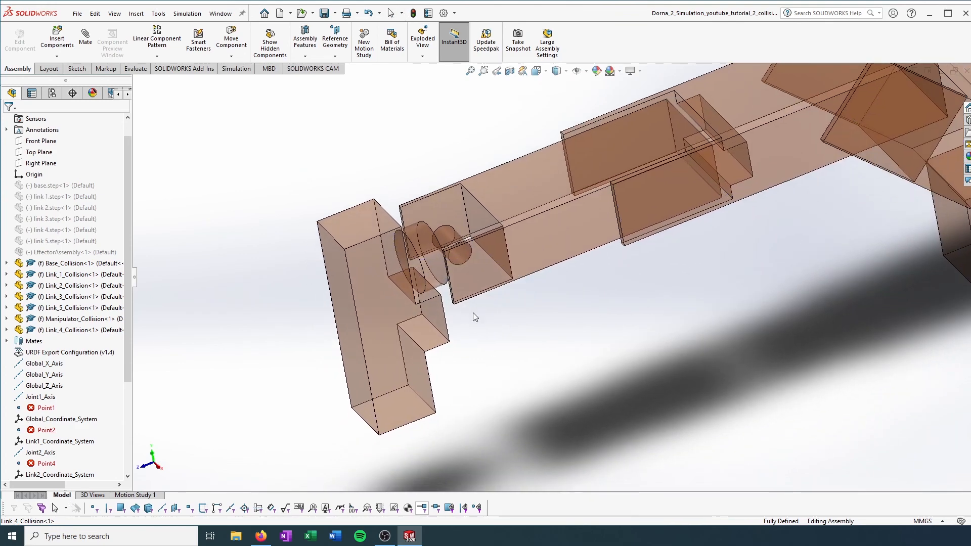
{"action": "left_click", "coordinate": [63, 319]}
{"action": "right_click", "coordinate": [63, 320]}
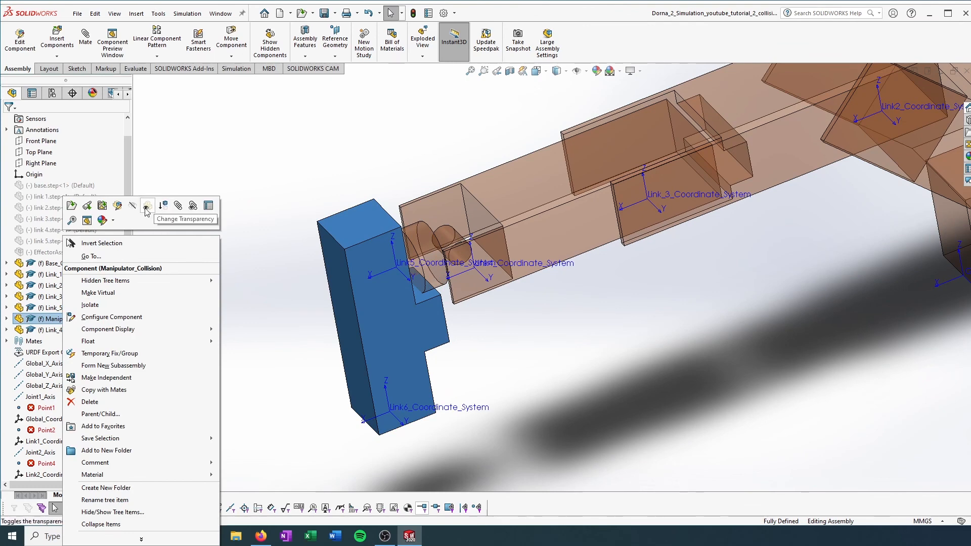
{"action": "left_click", "coordinate": [40, 319]}
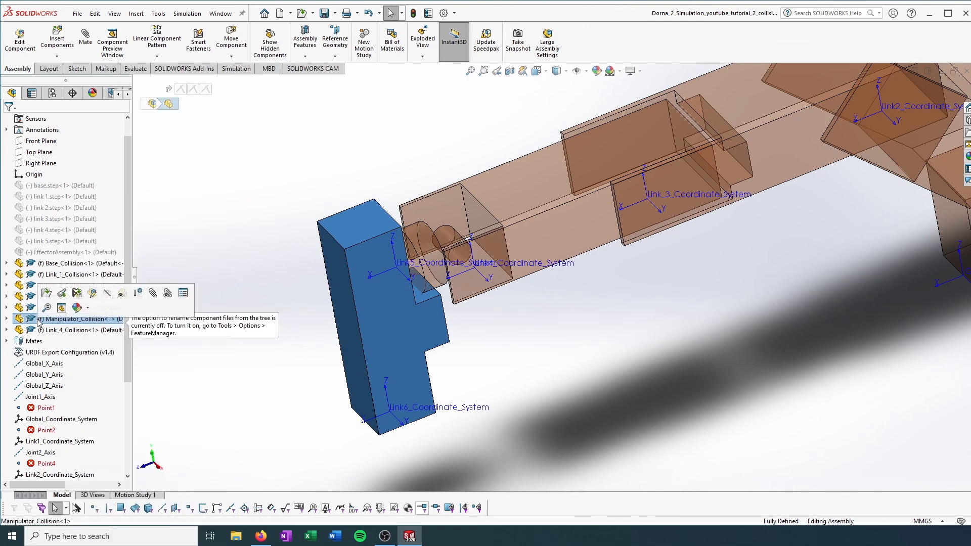
{"action": "key", "text": "Delete"}
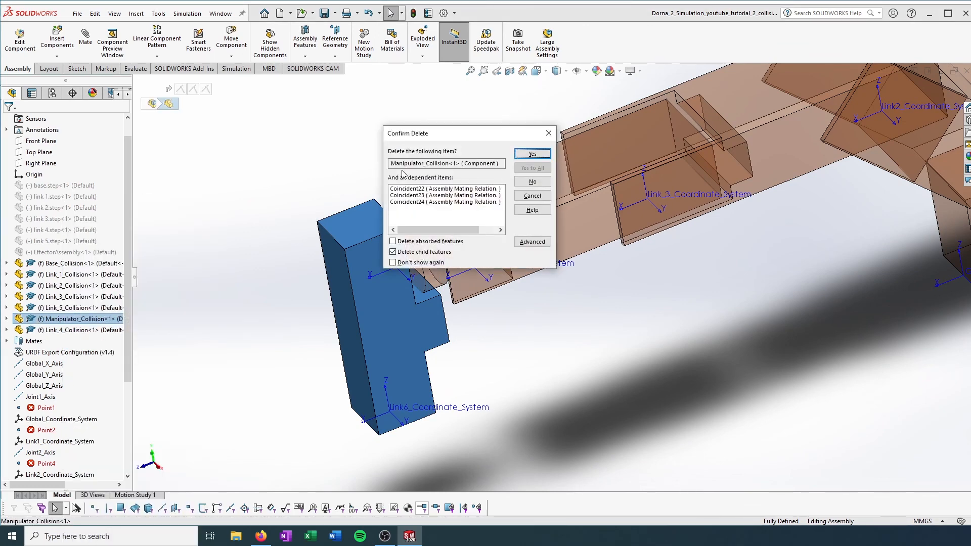
{"action": "left_click", "coordinate": [532, 153]}
{"action": "left_click", "coordinate": [472, 255]}
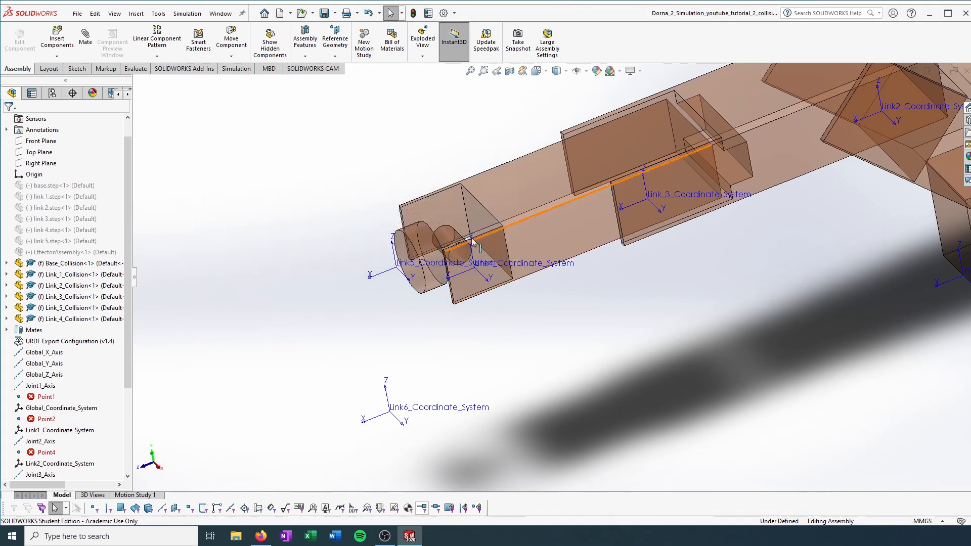
{"action": "middle_click_drag", "start_coordinate": [473, 243], "coordinate": [440, 276]}
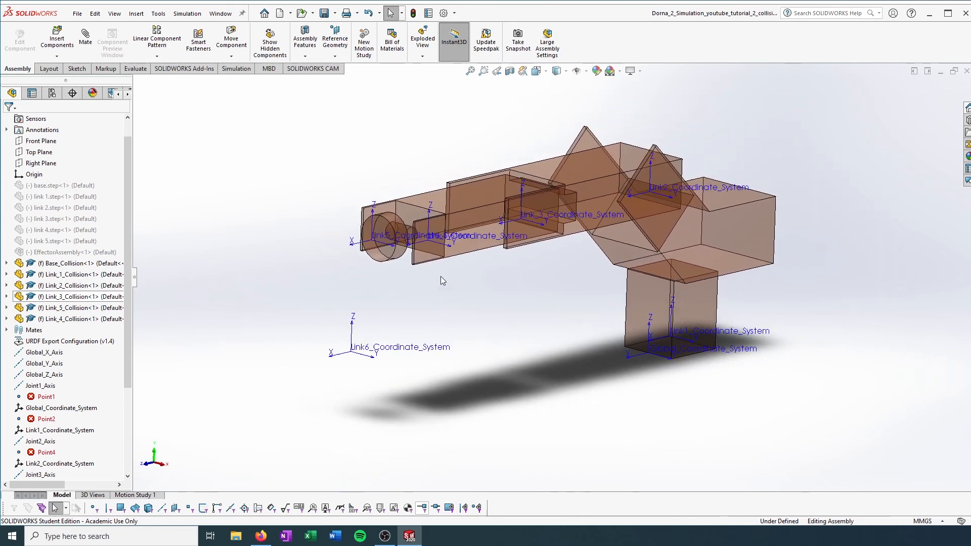
Step: Open the URDF exporter, check the component assigned to each link from base_link_Collision to link5_Collision, and start the export preview
{"action": "left_click", "coordinate": [160, 14]}
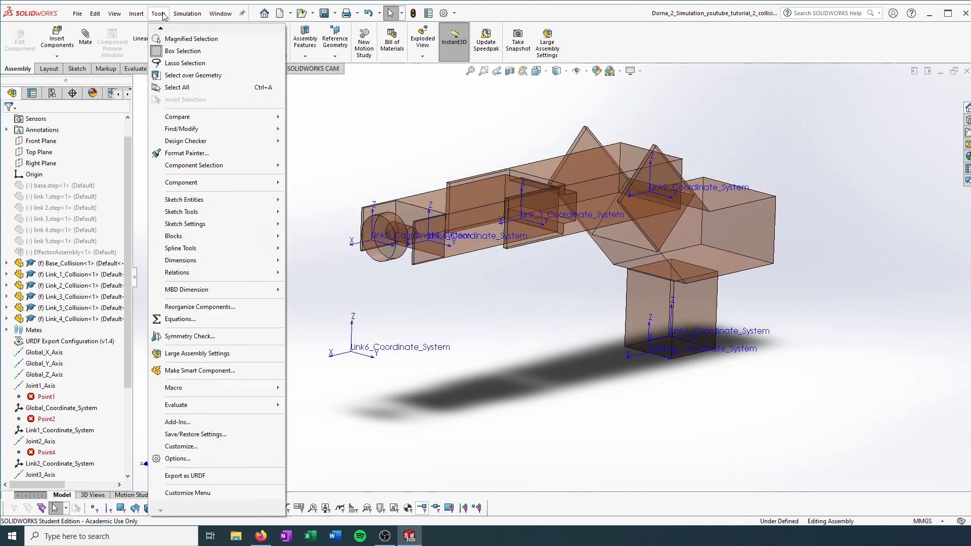
{"action": "left_click", "coordinate": [202, 476]}
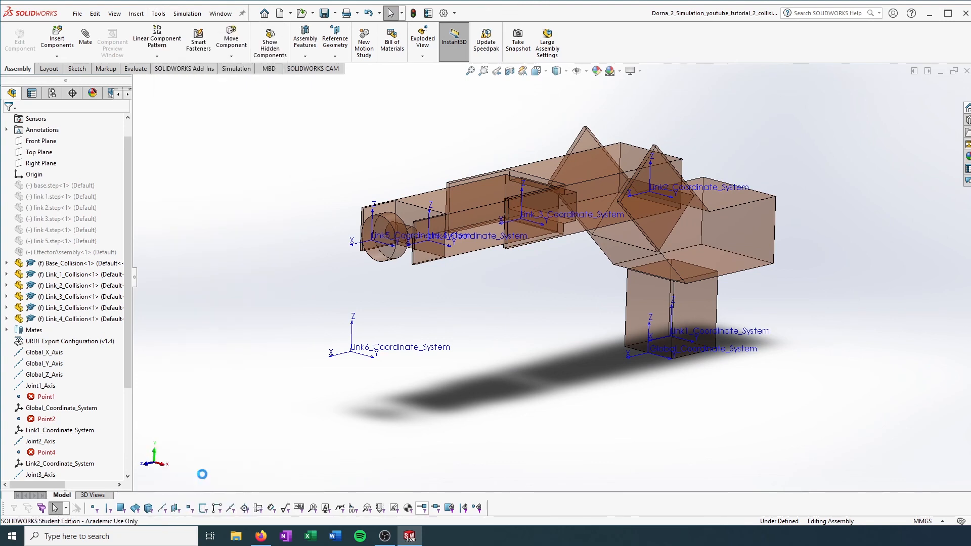
{"action": "left_click", "coordinate": [560, 296]}
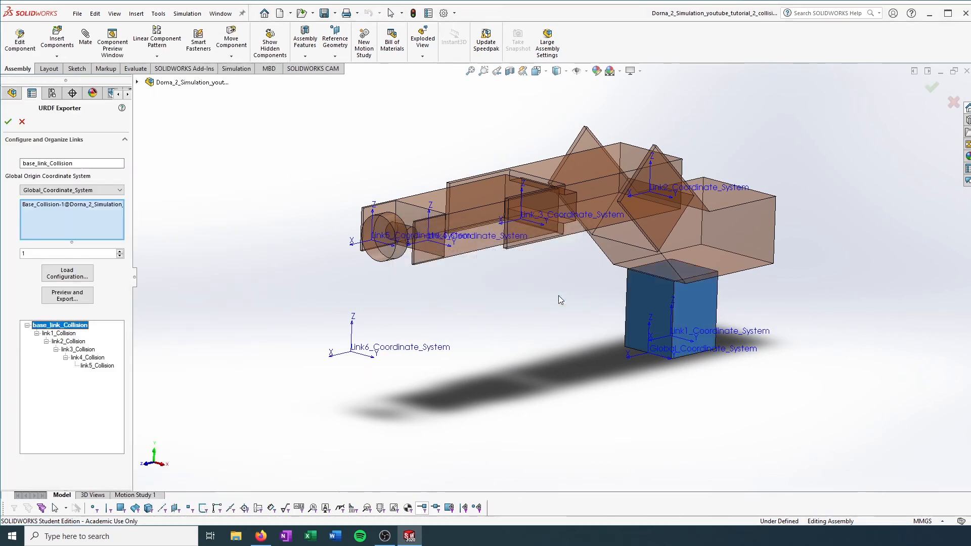
{"action": "left_click", "coordinate": [59, 333]}
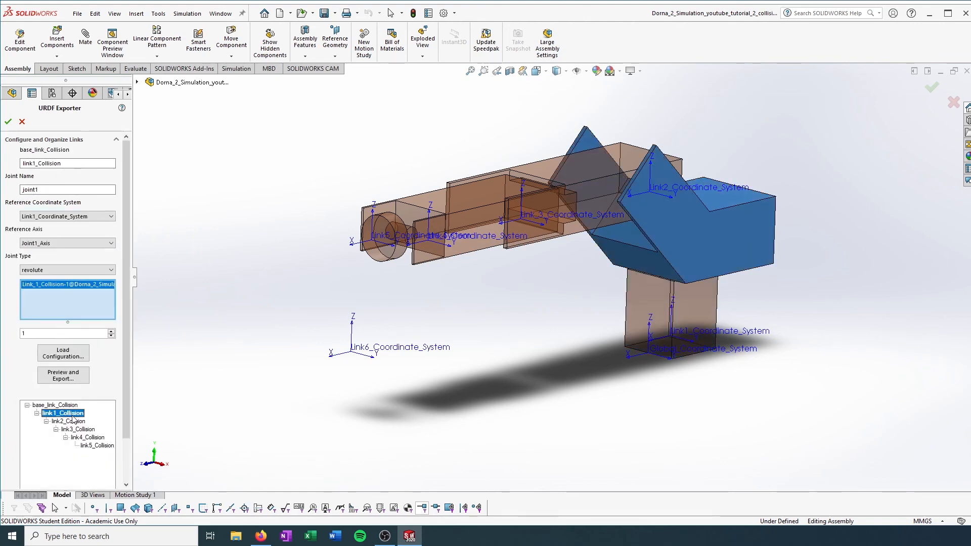
{"action": "left_click", "coordinate": [72, 422]}
{"action": "left_click", "coordinate": [77, 430]}
{"action": "left_click", "coordinate": [85, 437]}
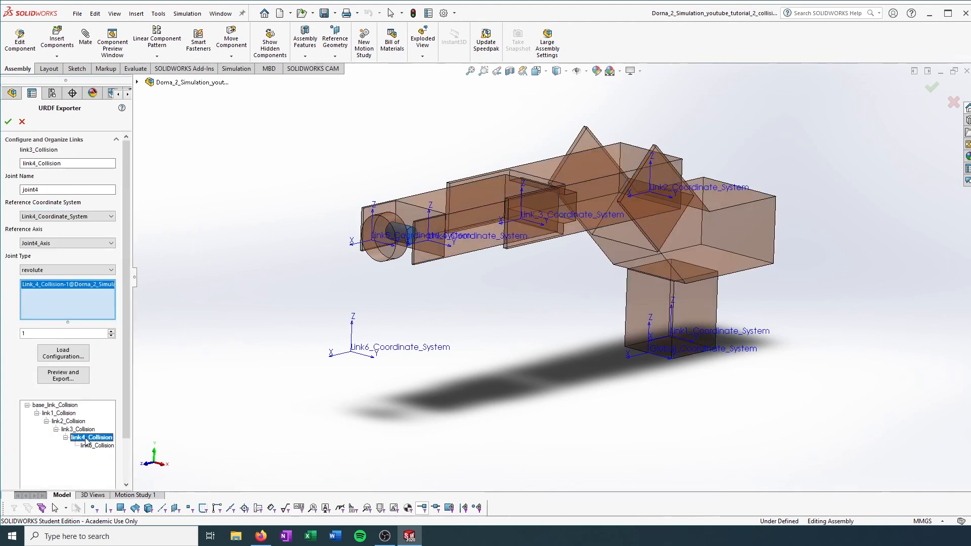
{"action": "left_click", "coordinate": [93, 446]}
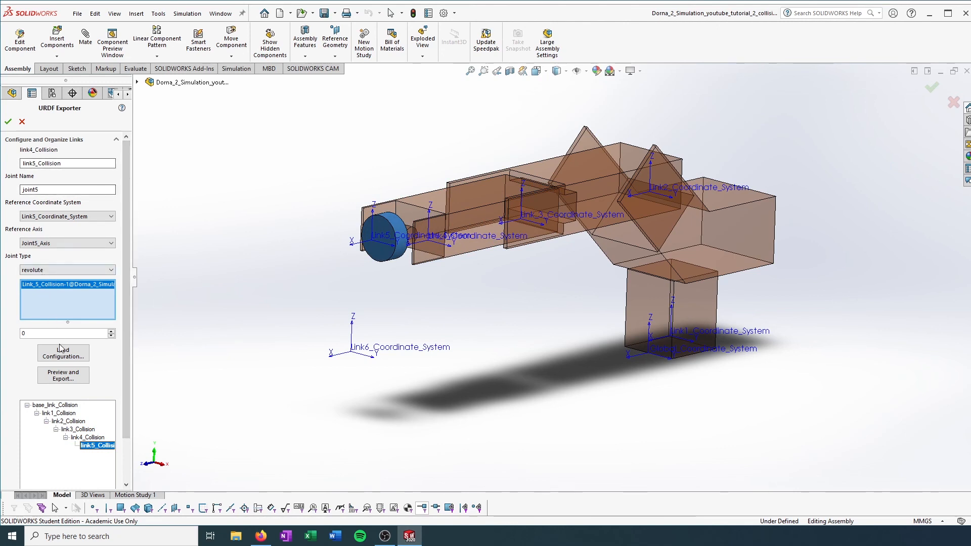
{"action": "middle_click_drag", "start_coordinate": [535, 305], "coordinate": [507, 312]}
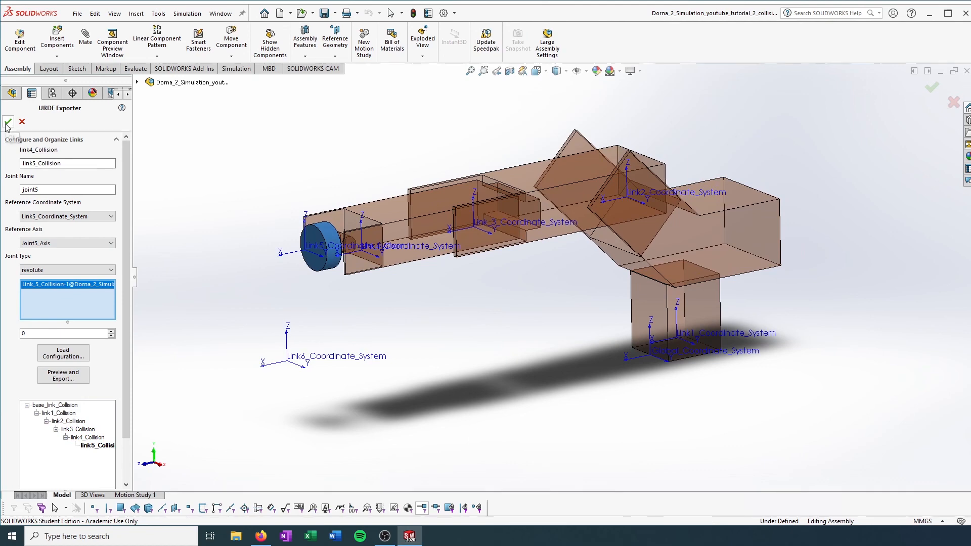
{"action": "scroll", "coordinate": [101, 437], "scroll_direction": "down", "scroll_amount": 2}
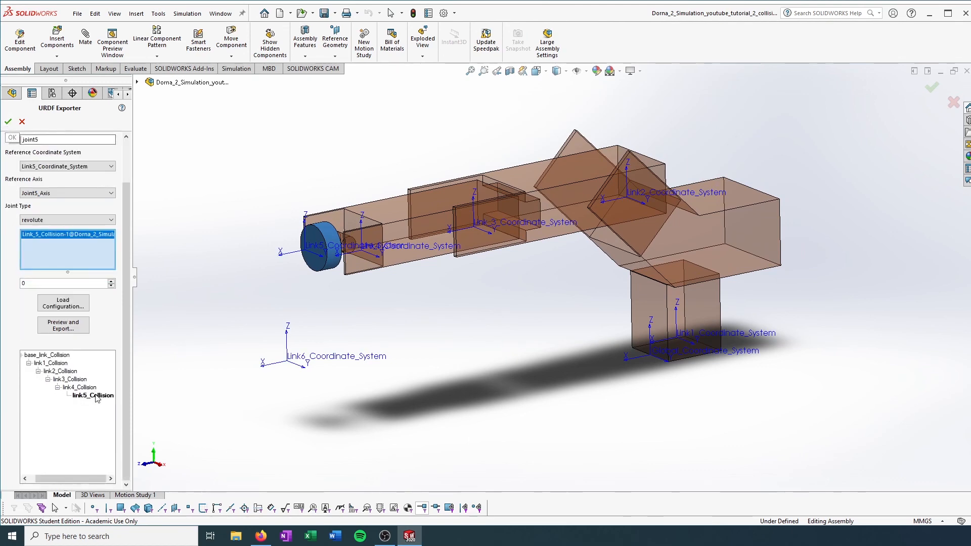
{"action": "left_click", "coordinate": [63, 326]}
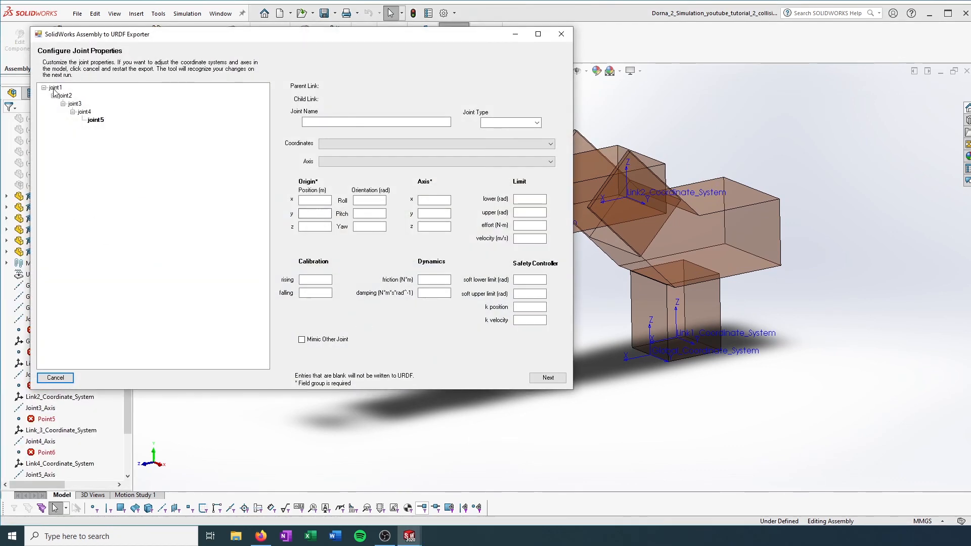
Step: Review the coordinate system, axis, origin and limit properties of joint1 through joint5
{"action": "left_click", "coordinate": [56, 88]}
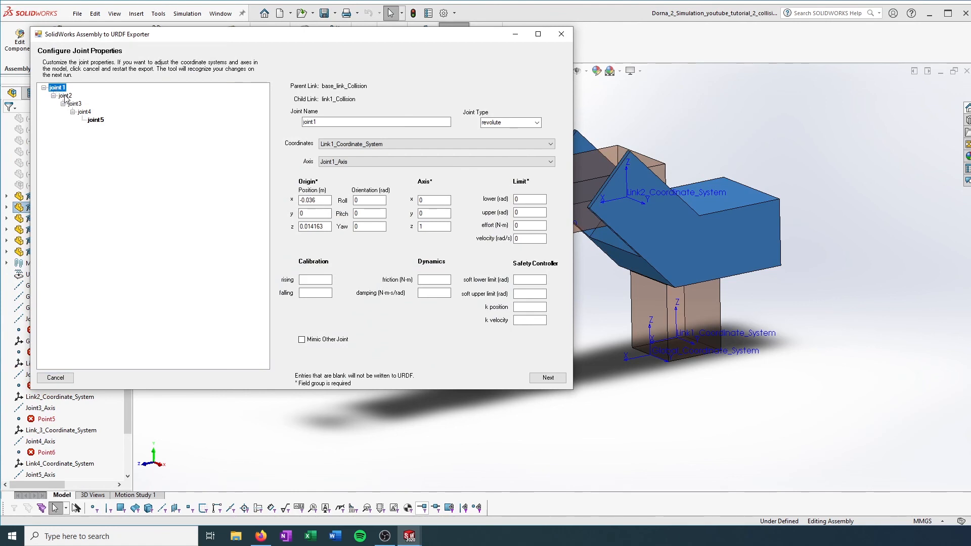
{"action": "left_click", "coordinate": [66, 96]}
{"action": "key", "text": "Down"}
{"action": "key", "text": "Down"}
{"action": "key", "text": "Down"}
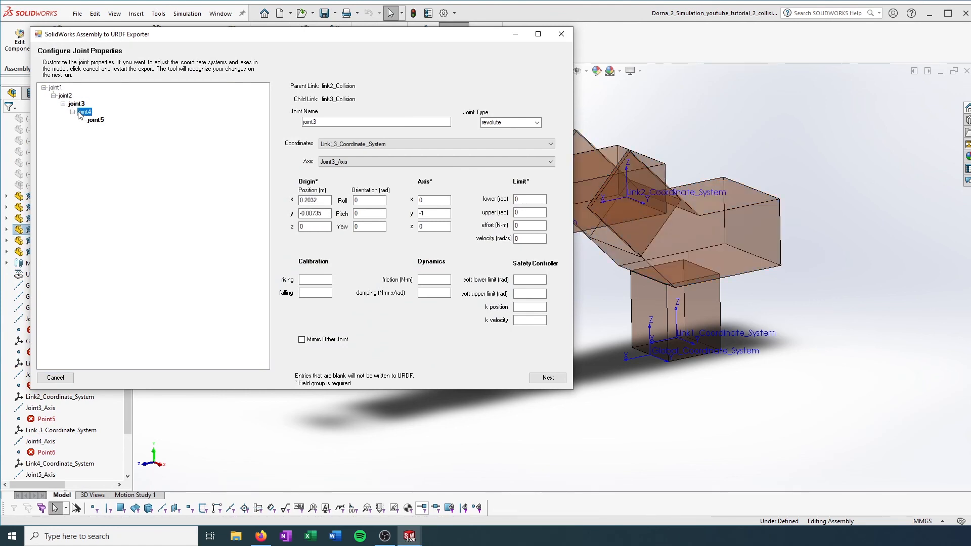
{"action": "left_click", "coordinate": [54, 89]}
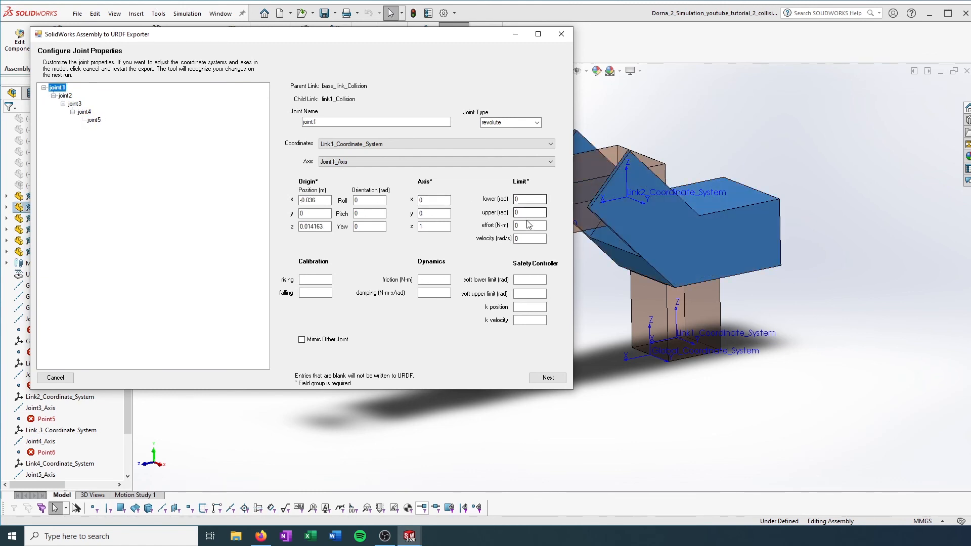
{"action": "left_click", "coordinate": [63, 97]}
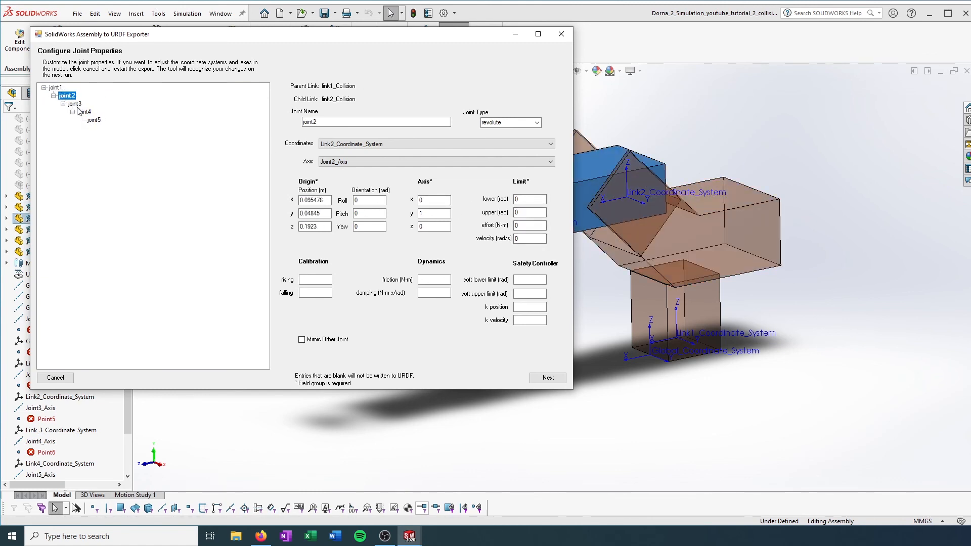
{"action": "left_click", "coordinate": [75, 104]}
{"action": "left_click", "coordinate": [85, 112]}
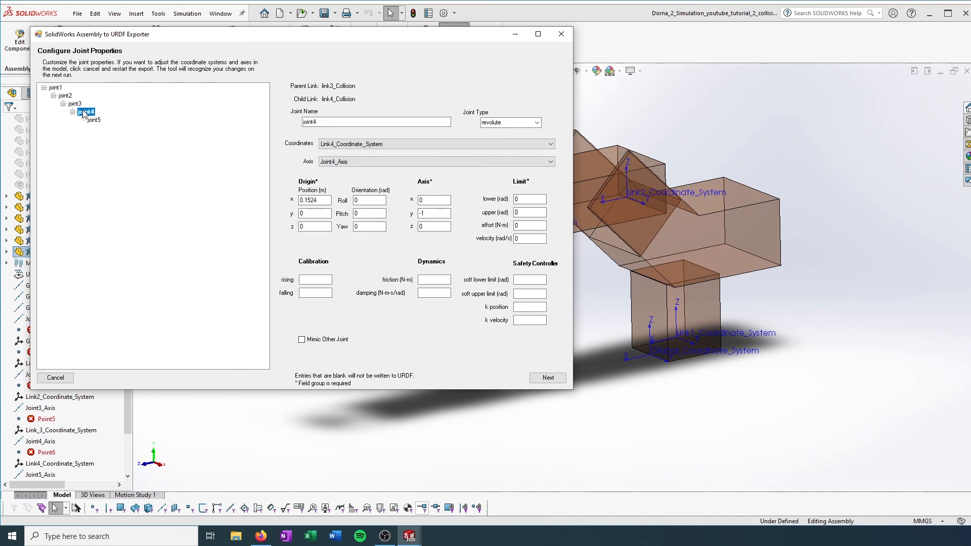
{"action": "double_click", "coordinate": [49, 89]}
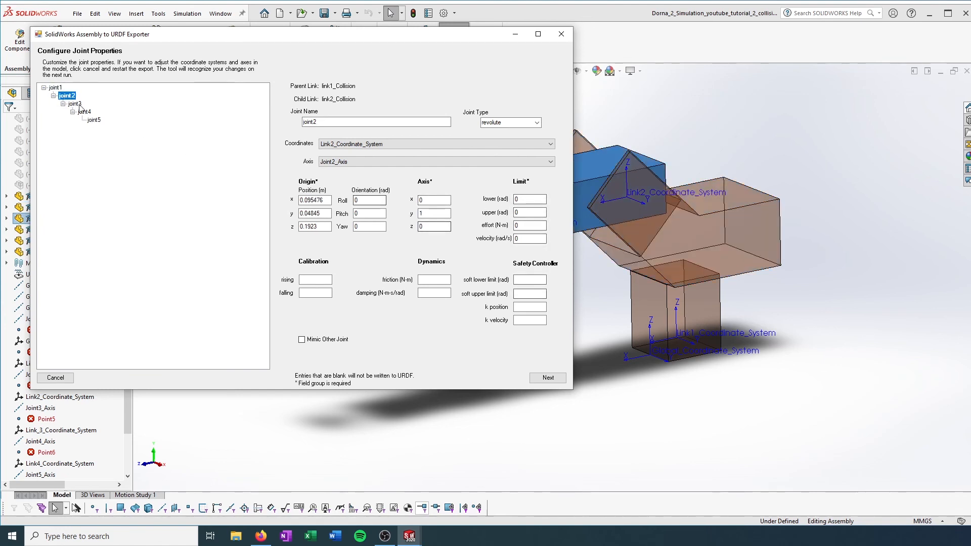
{"action": "left_click", "coordinate": [65, 96]}
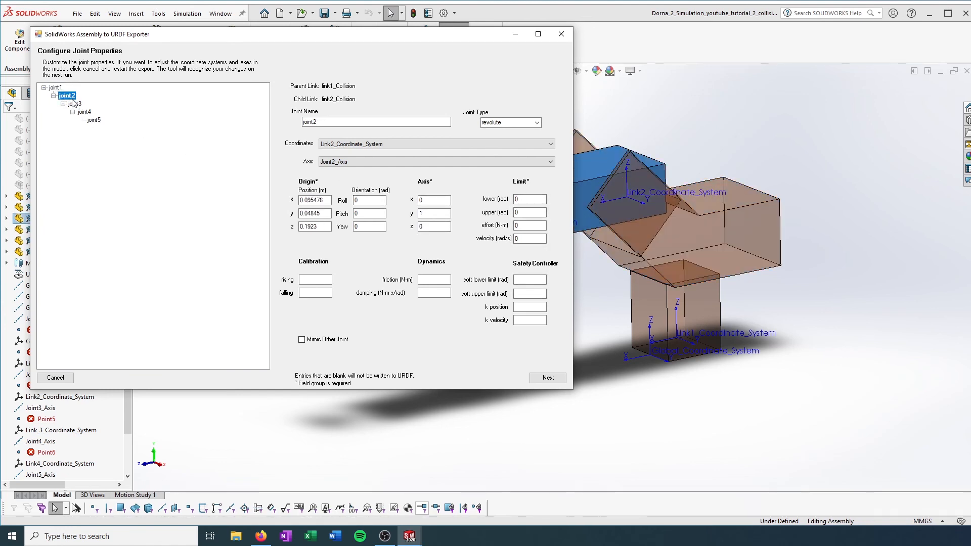
{"action": "left_click", "coordinate": [75, 103]}
{"action": "left_click", "coordinate": [86, 112]}
{"action": "left_click", "coordinate": [94, 120]}
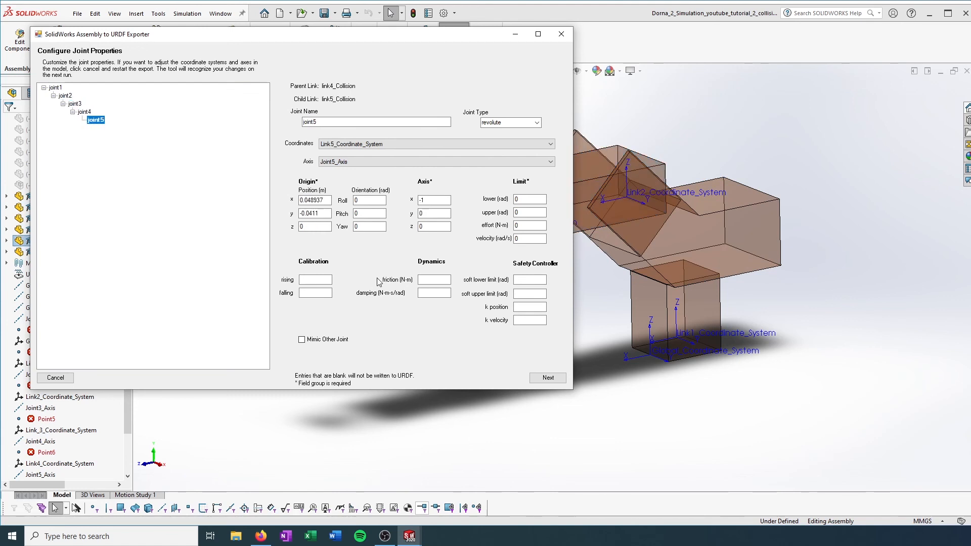
Step: Continue to the link properties and review the inertial and mesh settings of base_link_Collision through link5_Collision
{"action": "left_click", "coordinate": [554, 379]}
{"action": "left_click", "coordinate": [75, 90]}
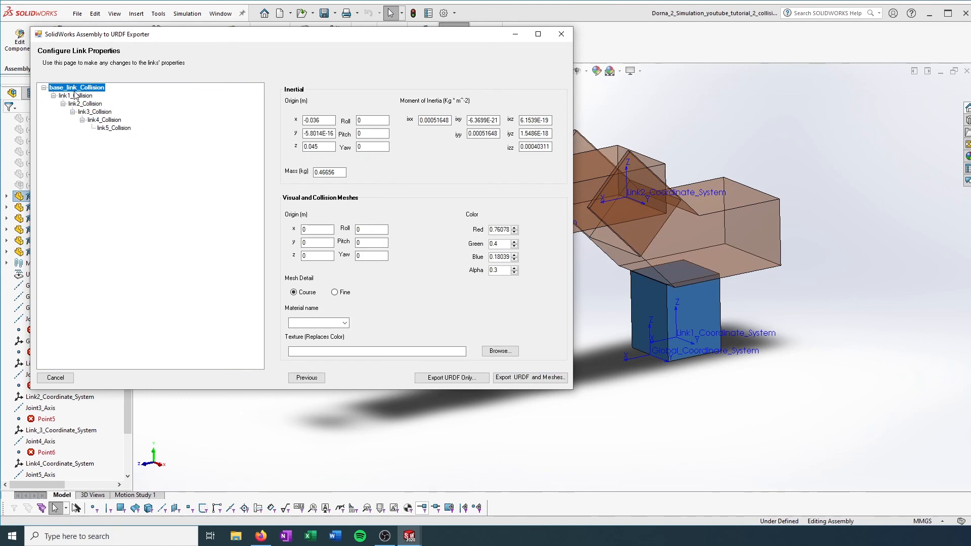
{"action": "left_click", "coordinate": [76, 96]}
{"action": "left_click", "coordinate": [85, 103]}
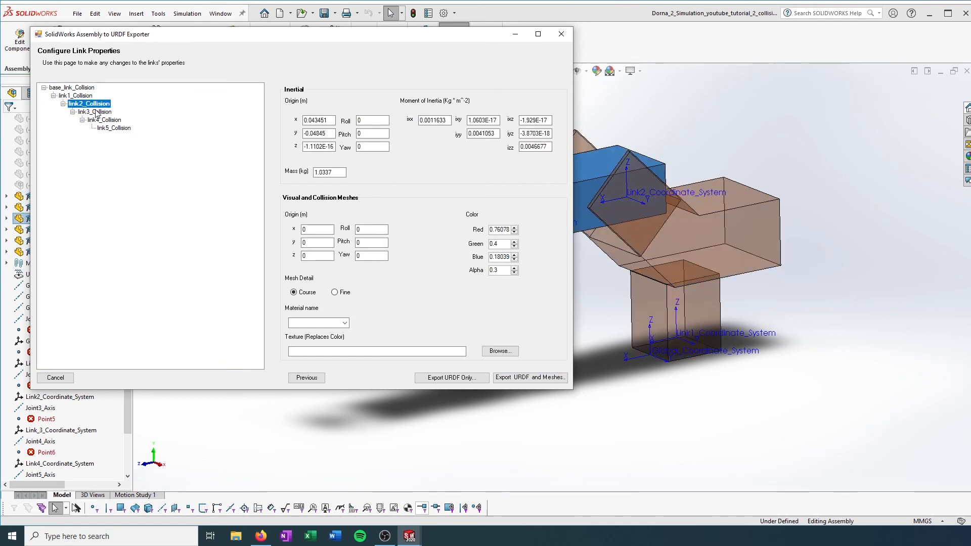
{"action": "left_click", "coordinate": [95, 111]}
{"action": "left_click", "coordinate": [108, 120]}
{"action": "left_click", "coordinate": [114, 128]}
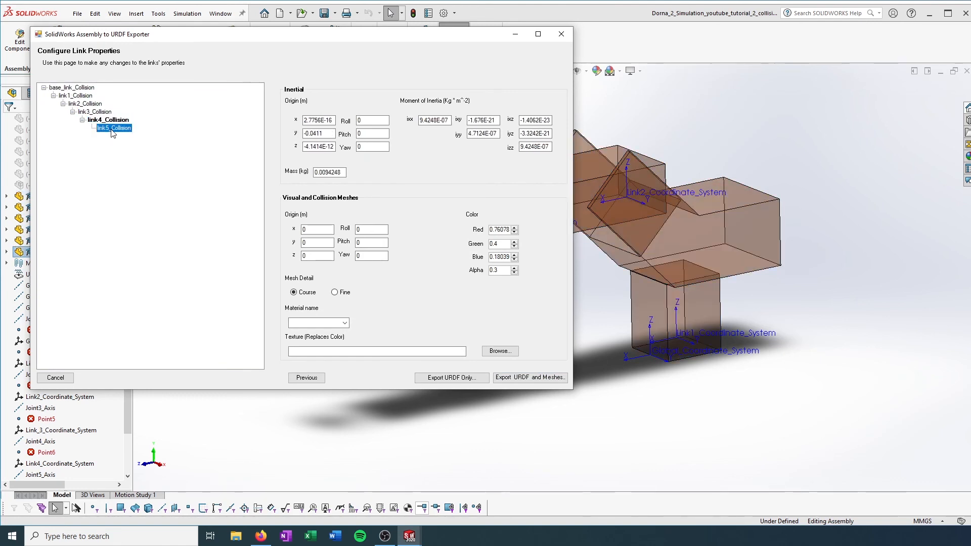
{"action": "left_click_drag", "start_coordinate": [299, 33], "coordinate": [580, 76]}
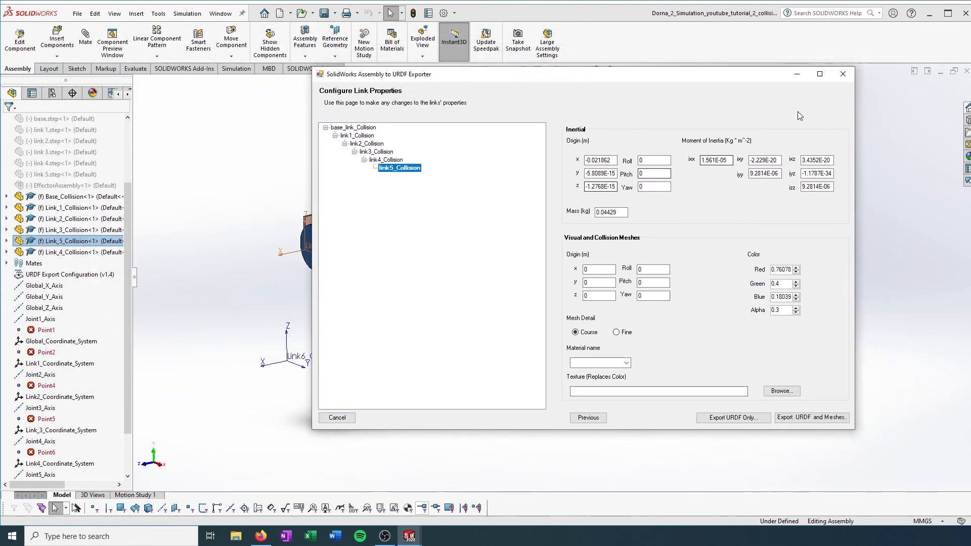
{"action": "left_click", "coordinate": [357, 128]}
{"action": "key", "text": "Down"}
{"action": "key", "text": "Down"}
{"action": "key", "text": "Down"}
{"action": "key", "text": "Down"}
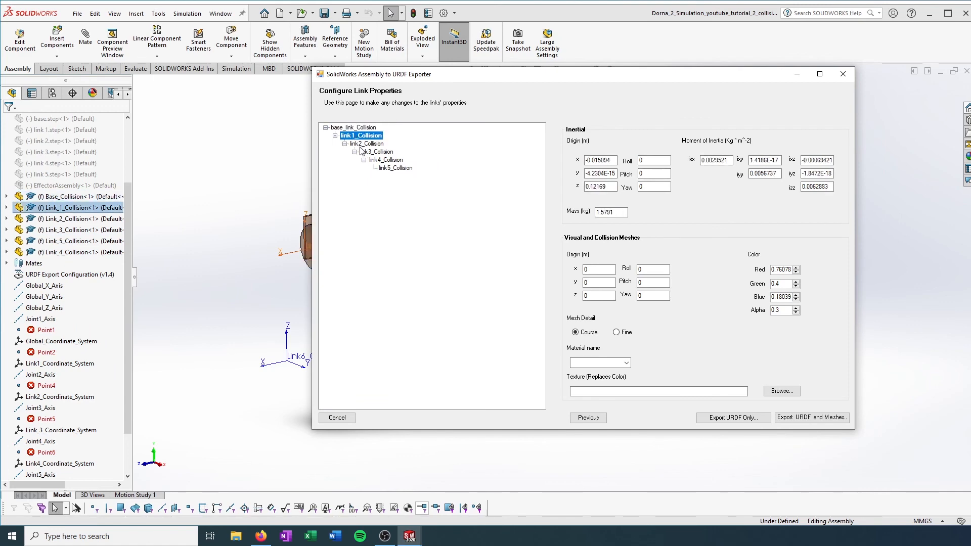
Step: Start exporting the URDF with meshes and open the file name Dorna_2_Simulation_youtube_tutorial_2_collisional for editing
{"action": "left_click", "coordinate": [809, 417]}
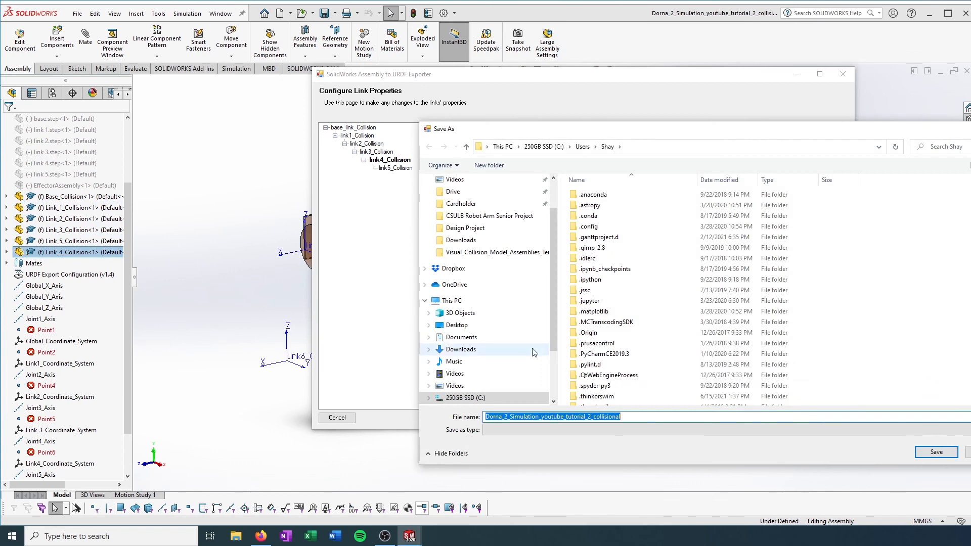
{"action": "left_click", "coordinate": [619, 416]}
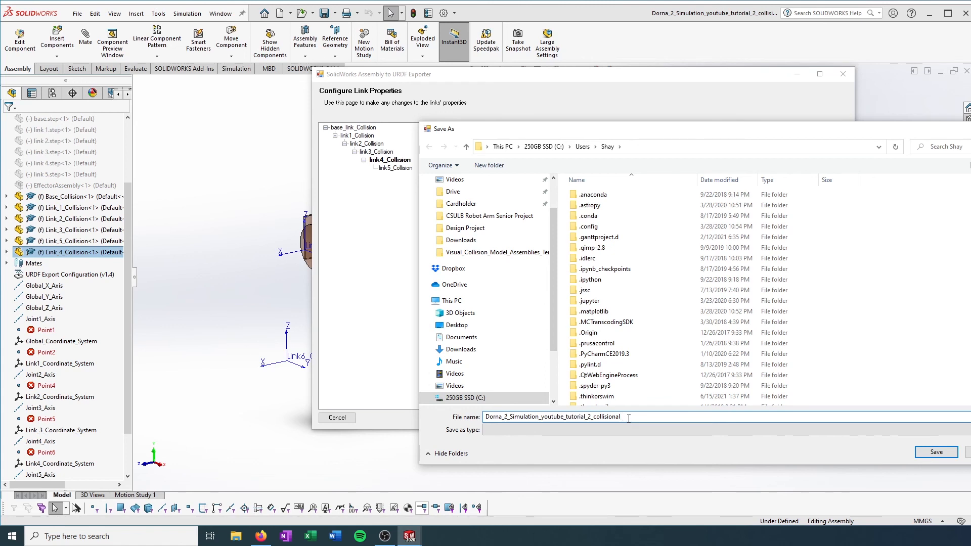
{"action": "left_click_drag", "start_coordinate": [595, 135], "coordinate": [579, 131]}
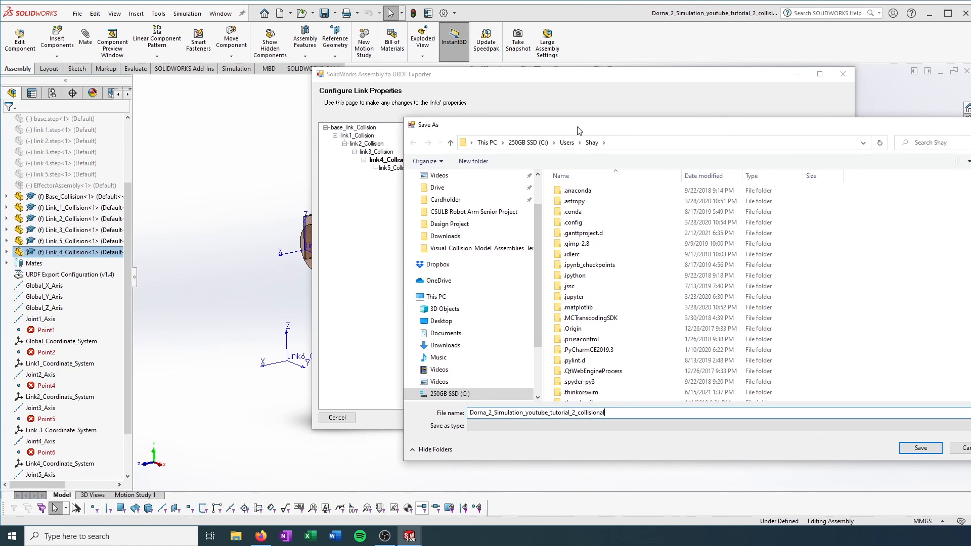